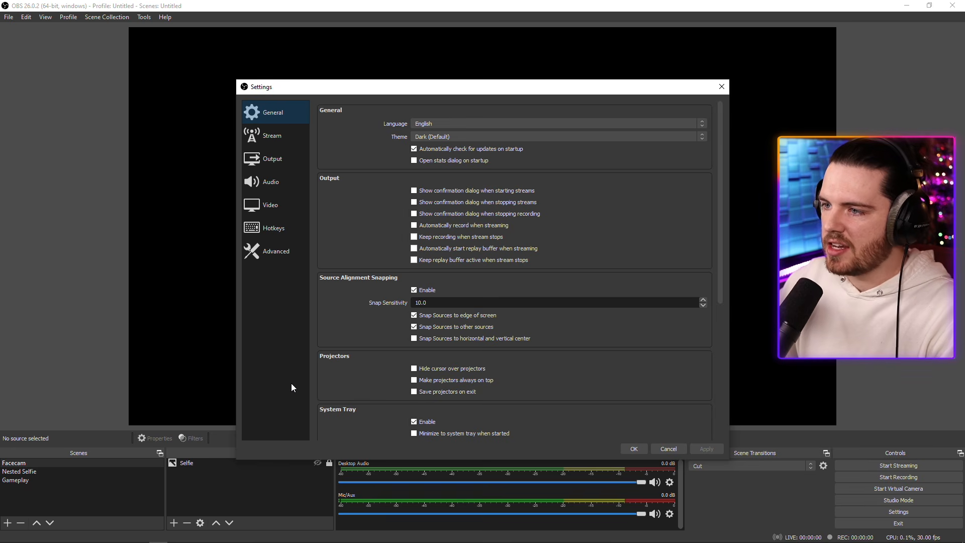
- Try the Acri, Rachni and System interface themes and restore Dark (Default)
click(704, 136)
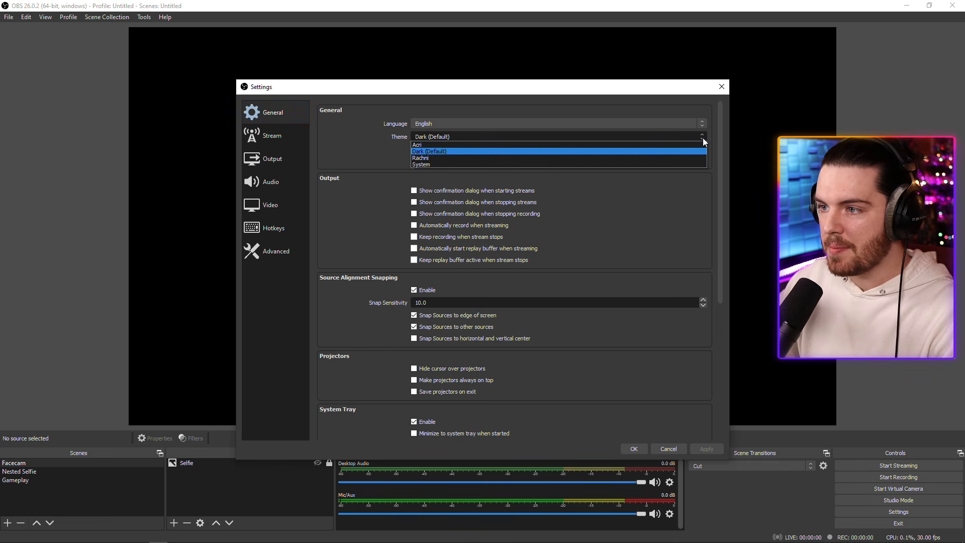
click(693, 146)
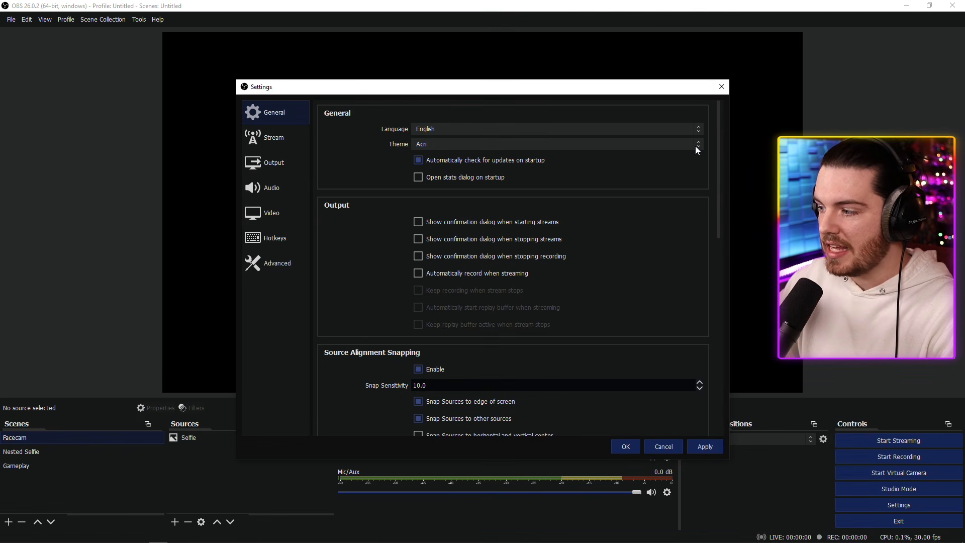
click(700, 144)
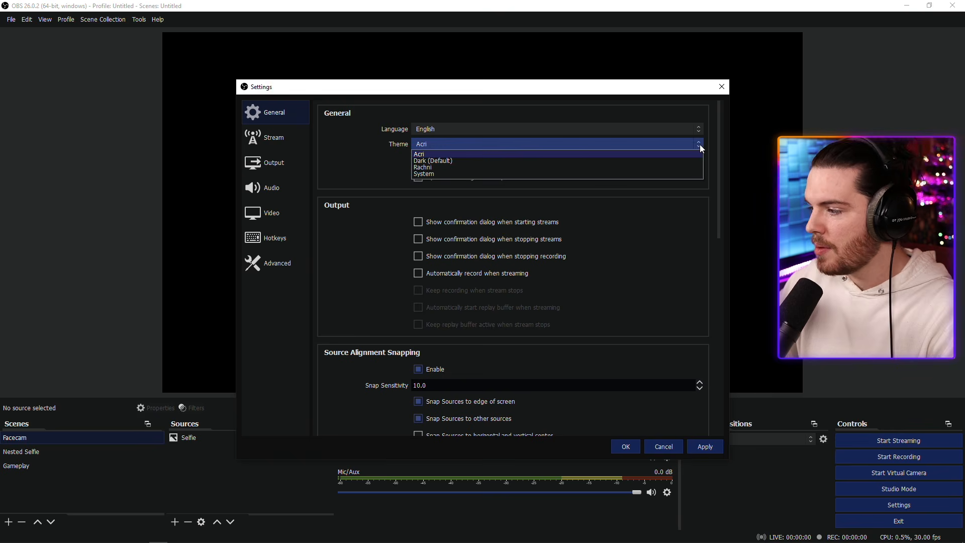
click(697, 153)
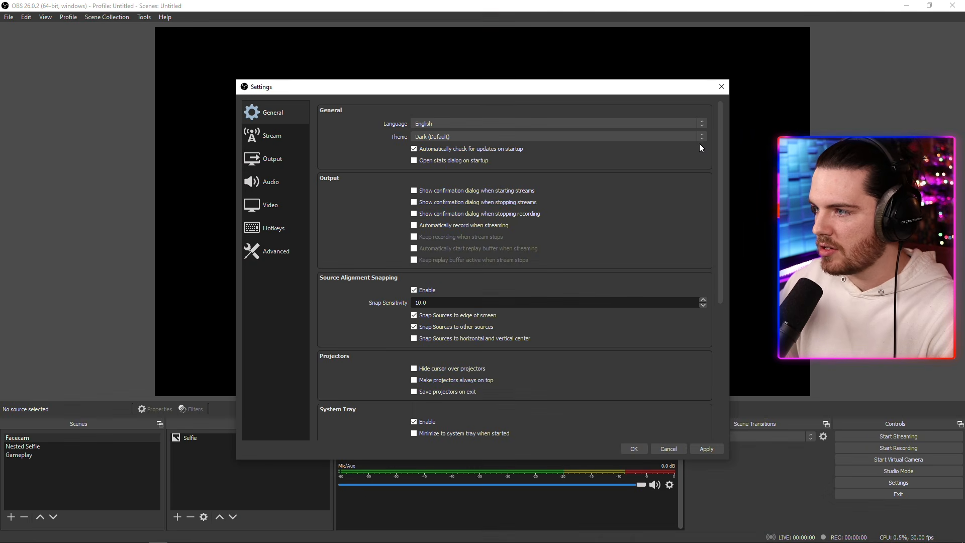
click(700, 138)
click(692, 157)
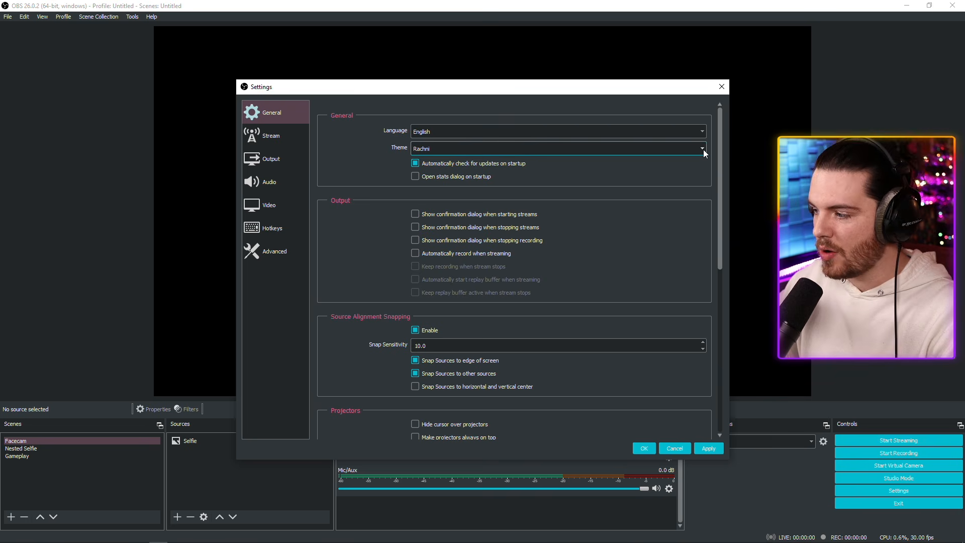
click(703, 149)
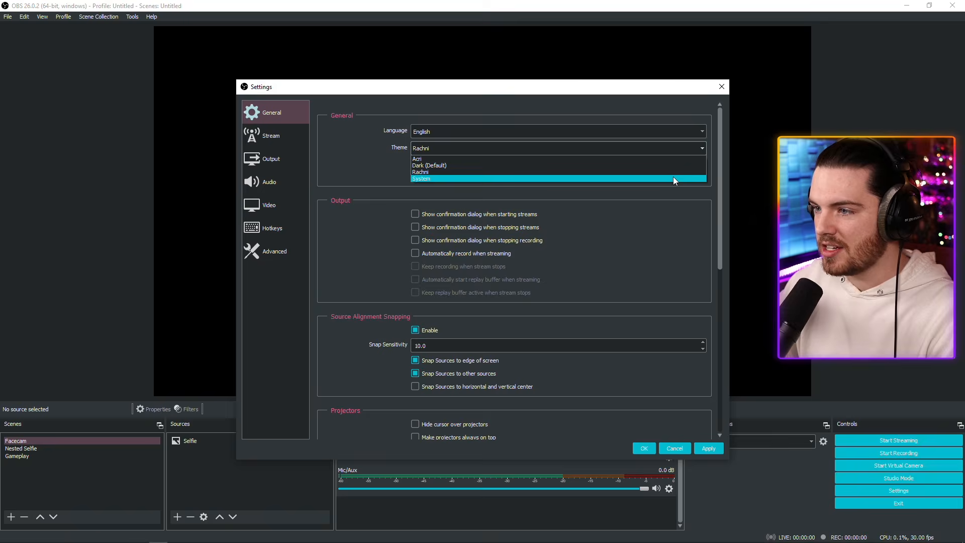
click(674, 177)
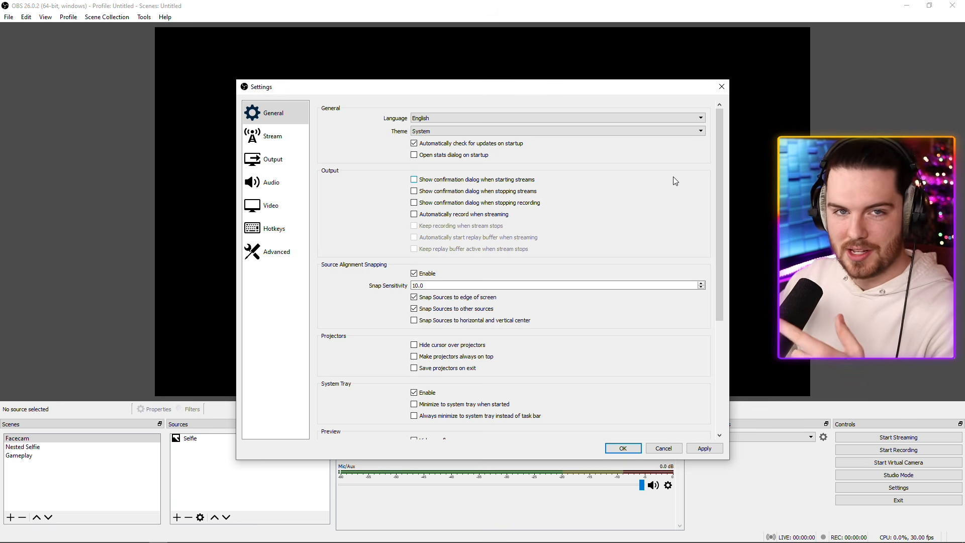
click(696, 131)
click(683, 148)
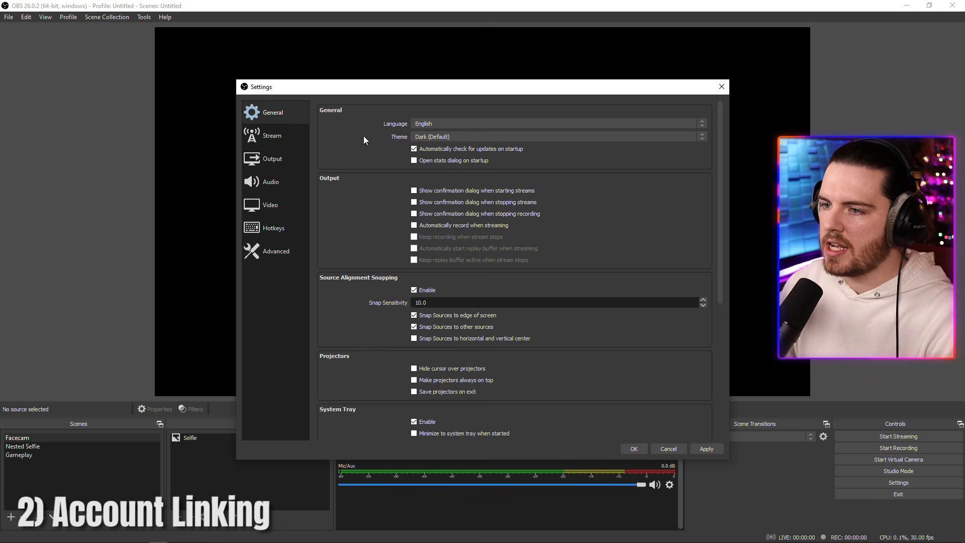
- Connect the Twitch account as the streaming service in the stream settings and apply the change
click(278, 135)
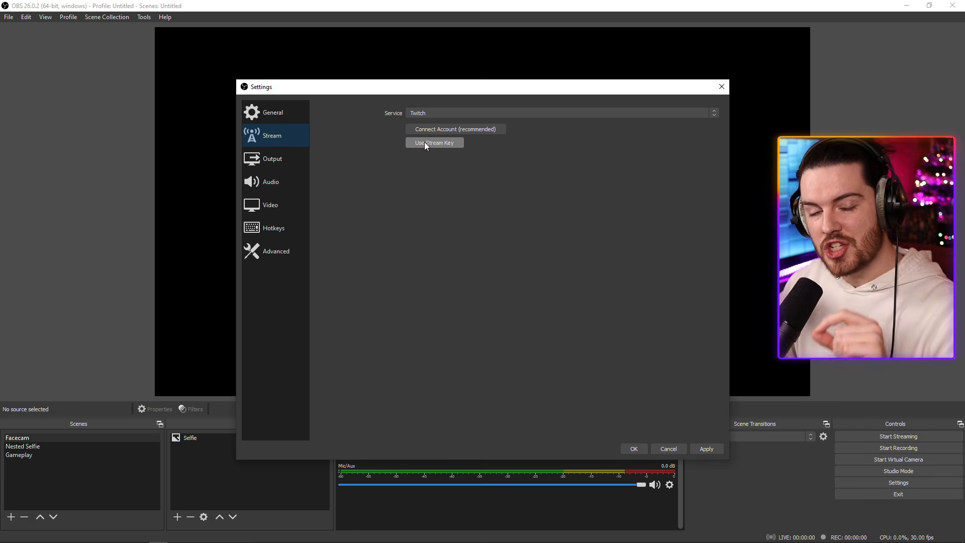
click(480, 133)
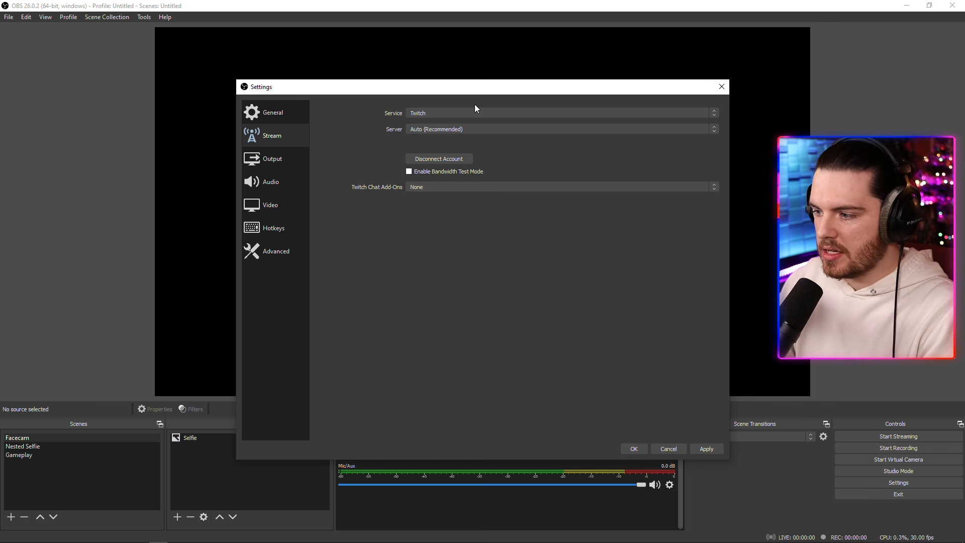
click(707, 449)
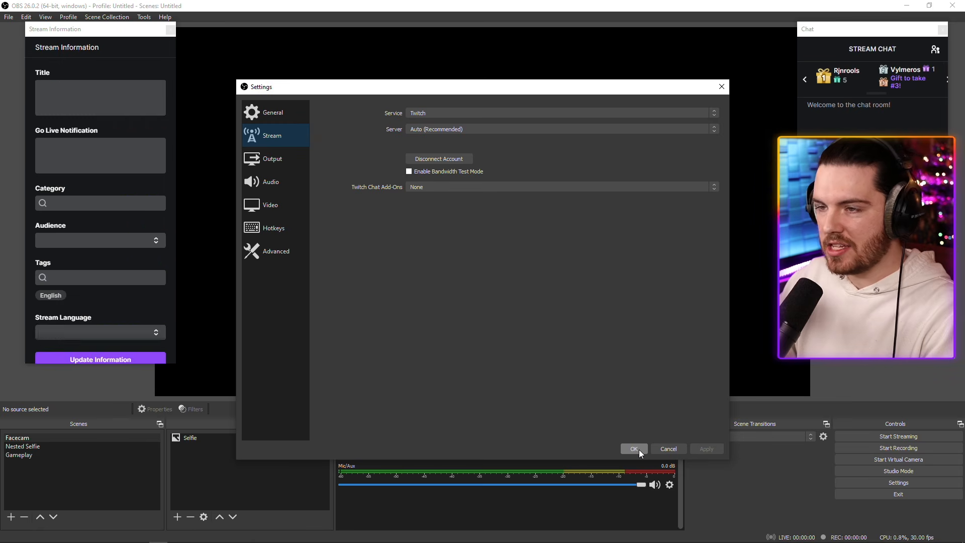
click(638, 449)
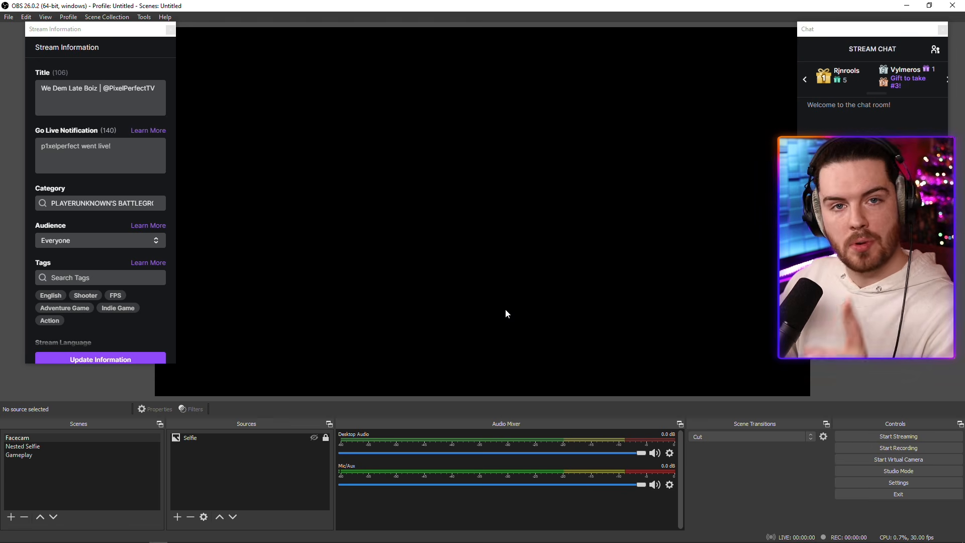
- Dock Stream Information on the left side of the preview, widened to fit its fields, and Chat on the right side
drag(109, 29, 20, 146)
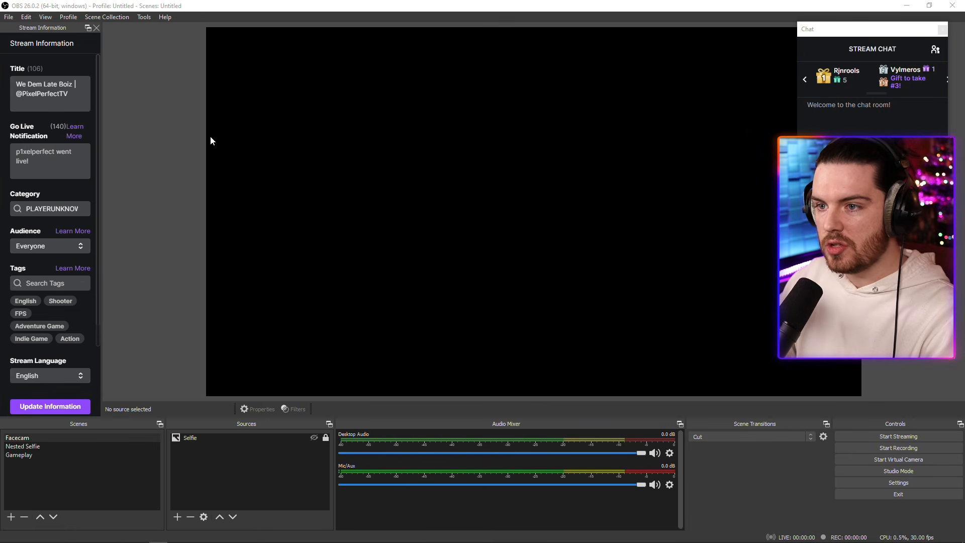
drag(97, 156, 148, 160)
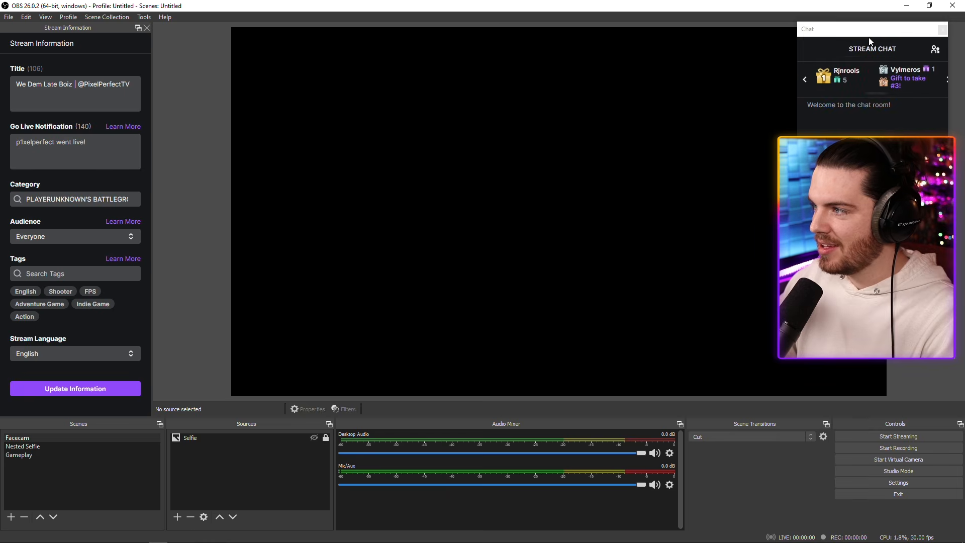
drag(868, 37, 954, 95)
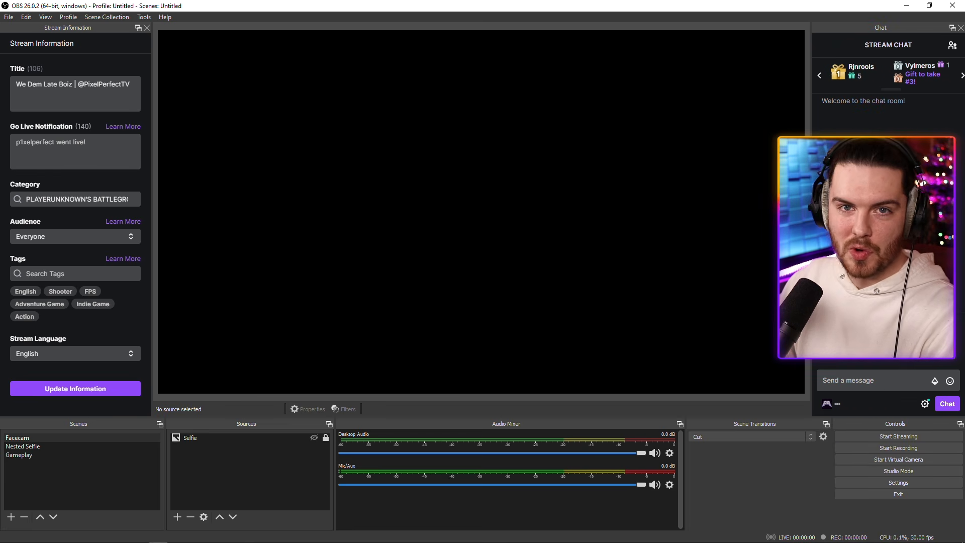
- Show the Twitch Stats dock and attach it directly below Stream Information
click(46, 17)
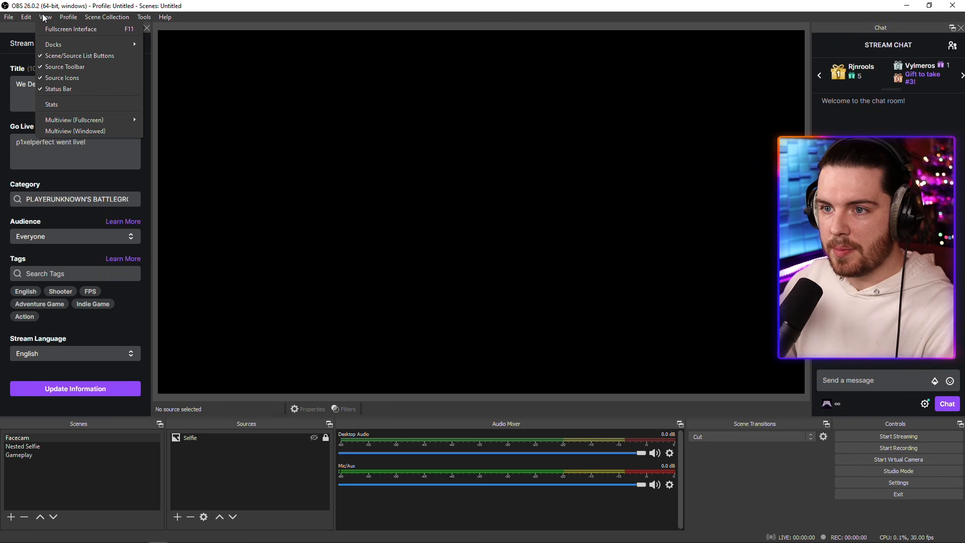
mouse_move(73, 44)
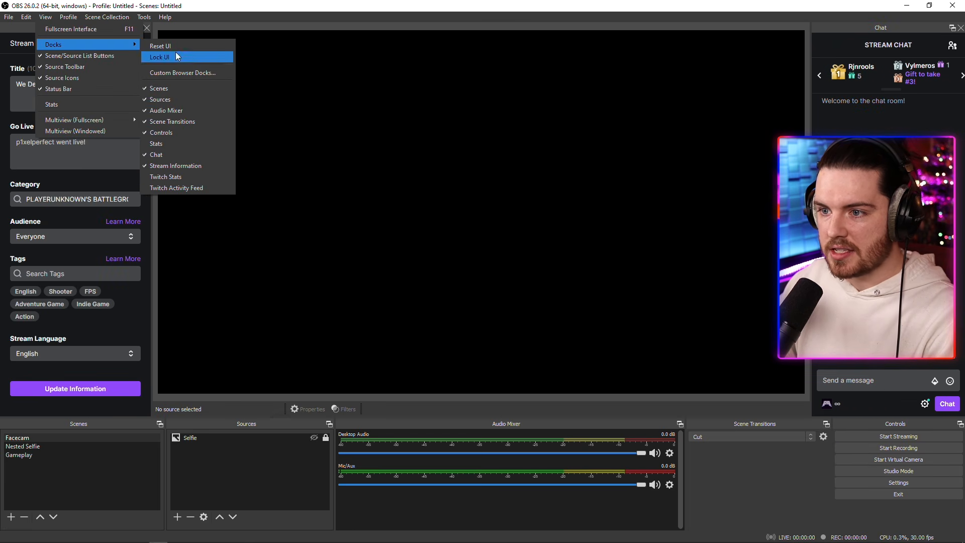
click(189, 176)
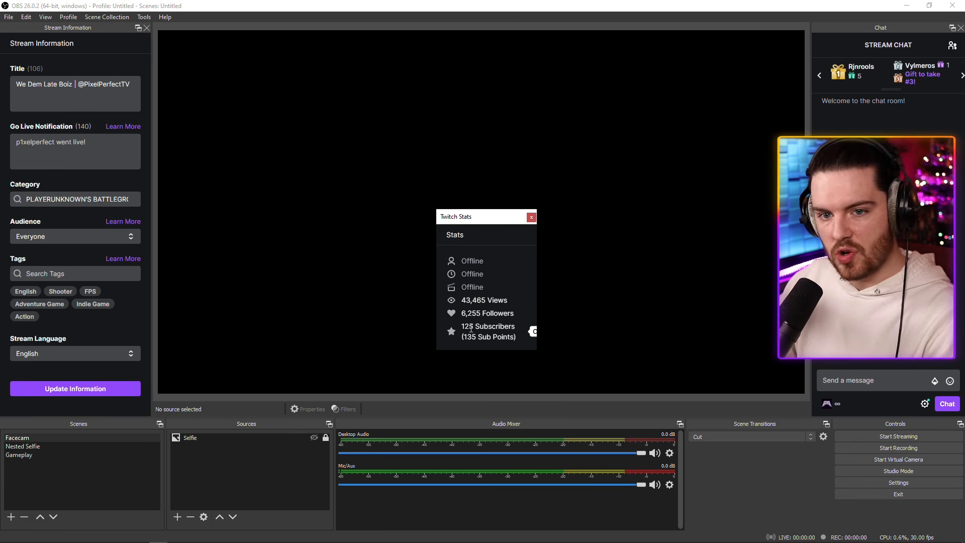
click(477, 314)
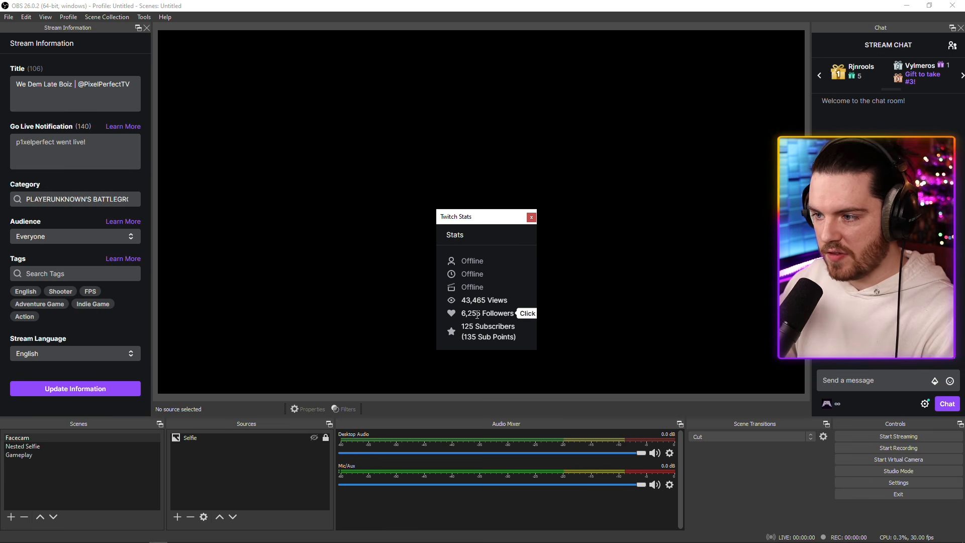
drag(478, 218, 98, 381)
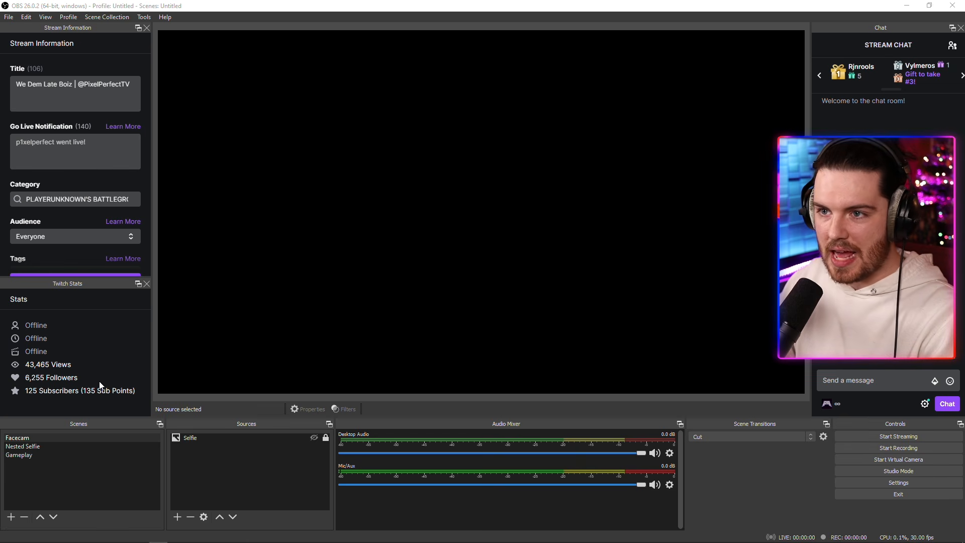
- Show the Twitch Activity Feed, look through its entries, and dock it between the preview and Chat
click(45, 17)
mouse_move(56, 43)
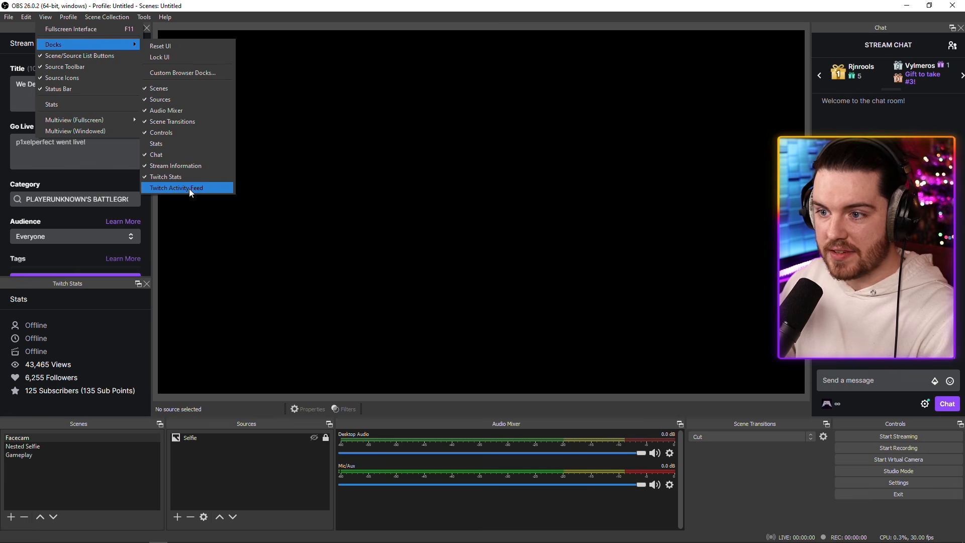
click(188, 188)
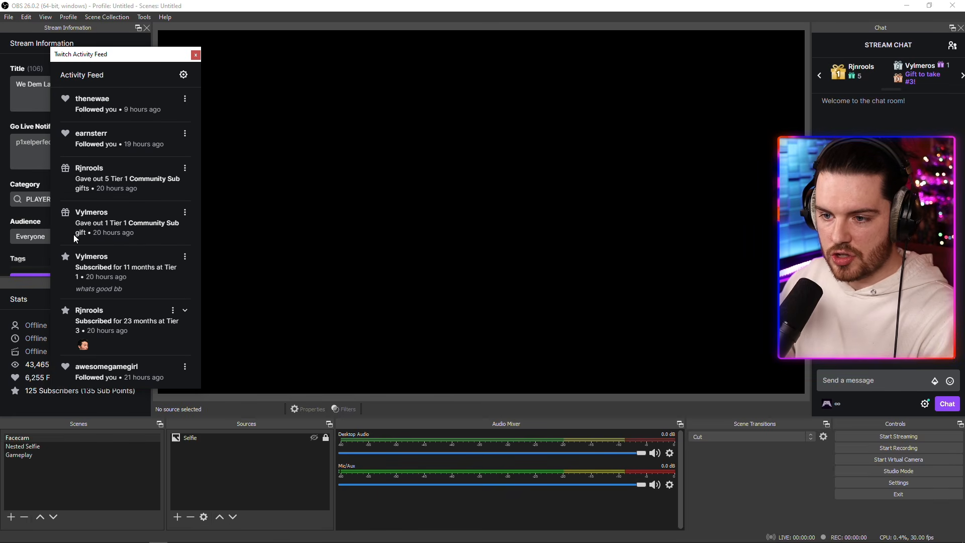
scroll(94, 293, down, 4)
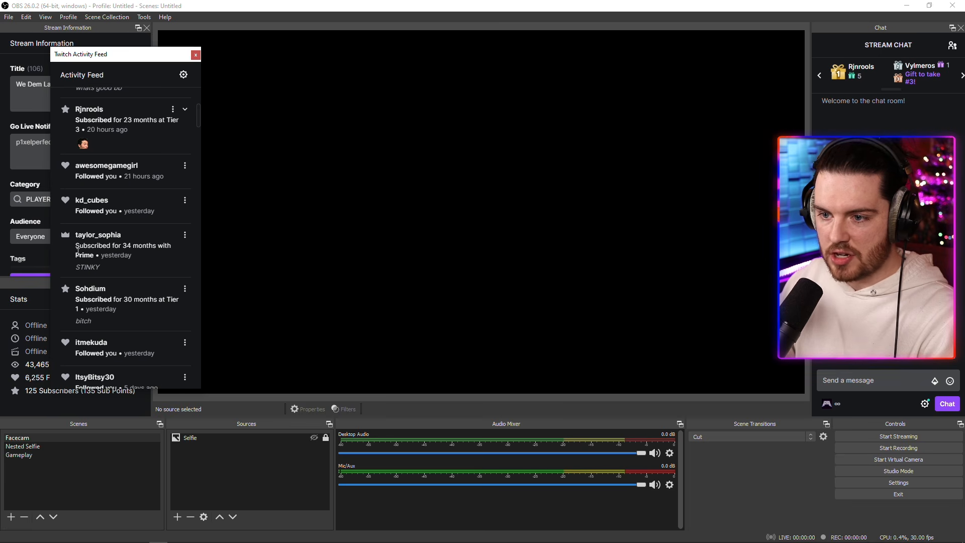
scroll(121, 327, up, 4)
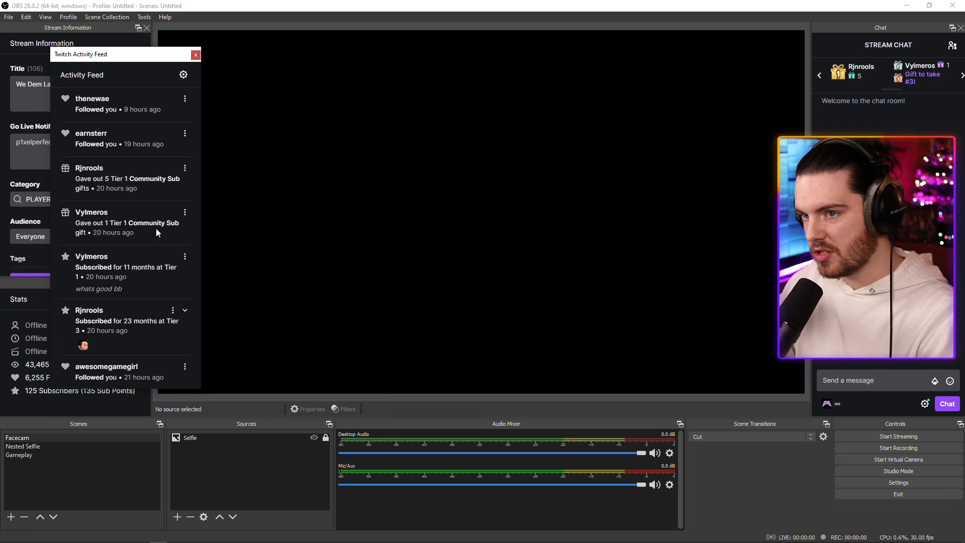
drag(120, 54, 664, 184)
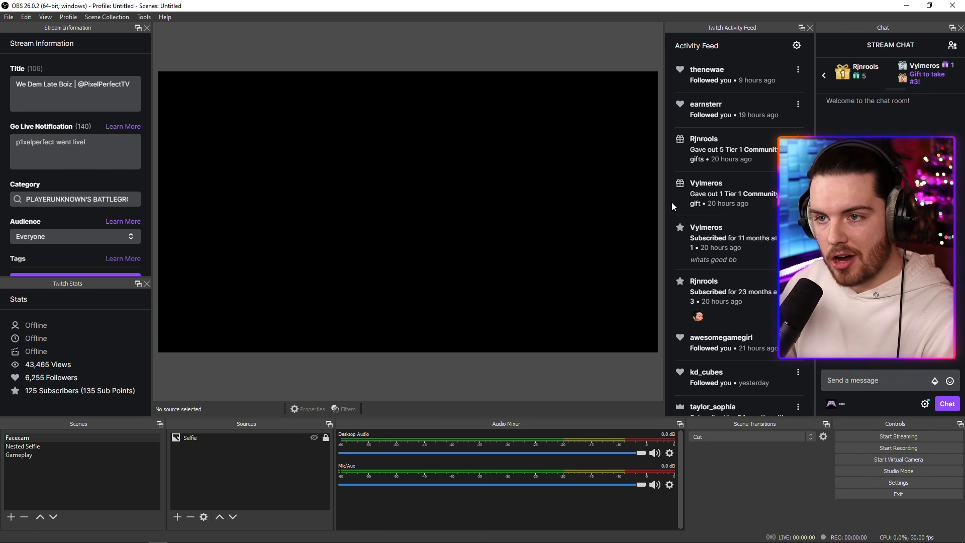
- Show the Stats dock and attach it between the Audio Mixer and Scene Transitions
click(45, 17)
mouse_move(58, 44)
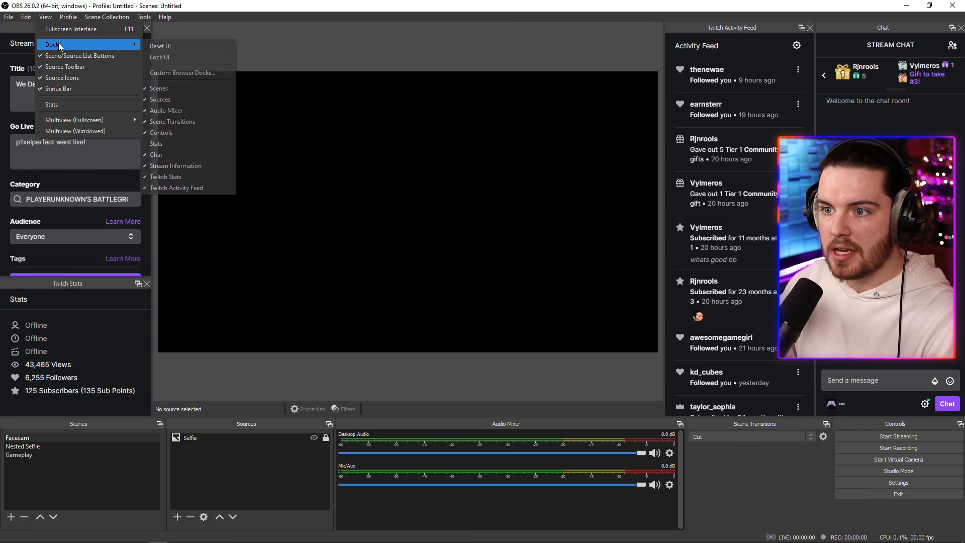
click(194, 143)
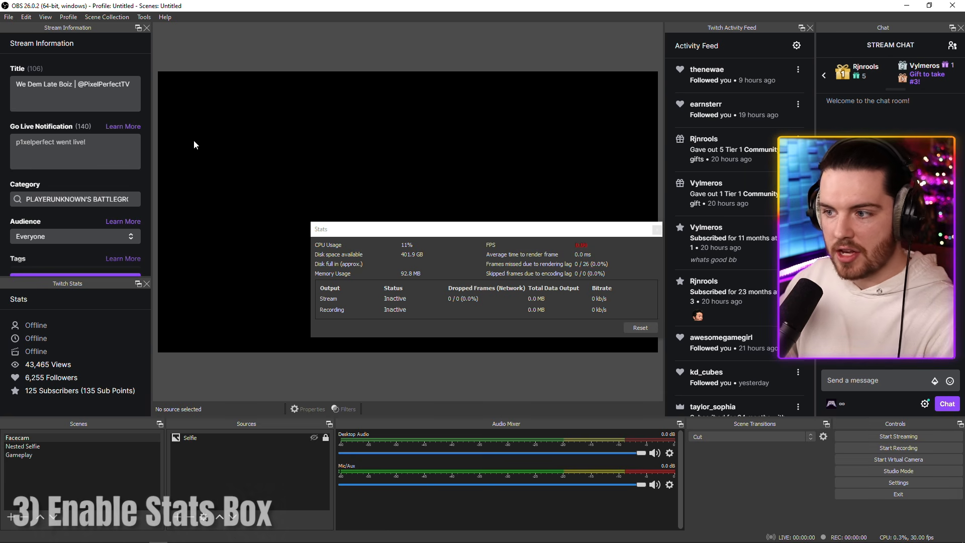
drag(396, 231, 322, 204)
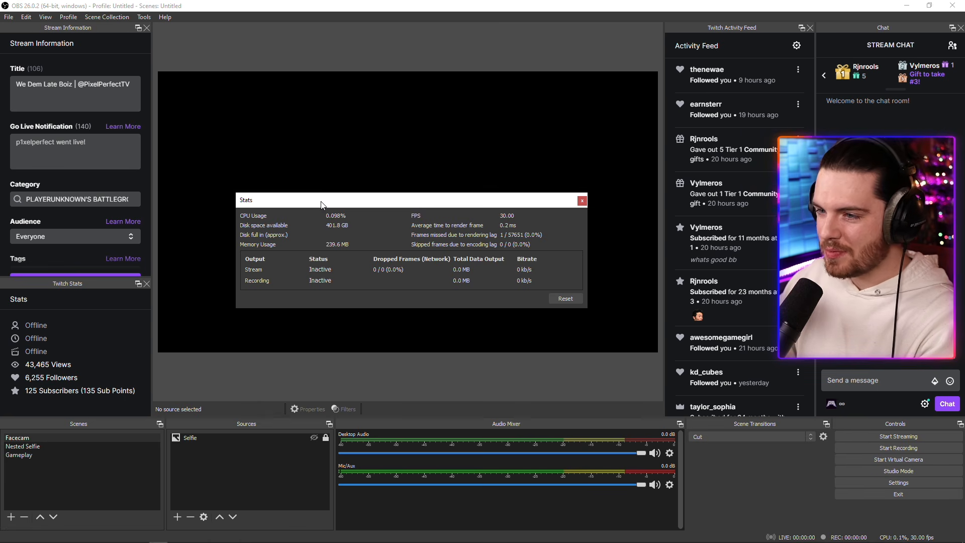
drag(320, 204, 602, 454)
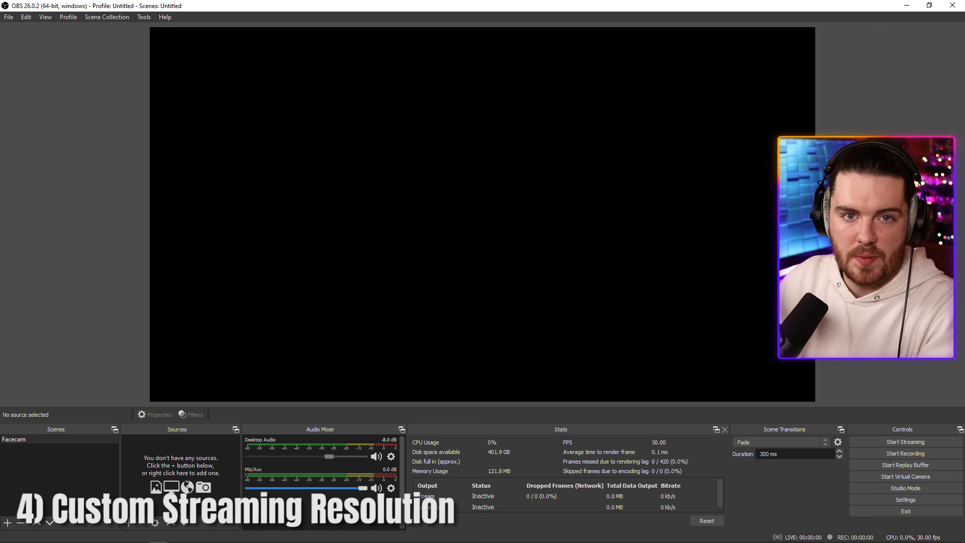
- Set the Output (Scaled) Resolution to 1664x936 in the video settings
click(905, 500)
click(294, 213)
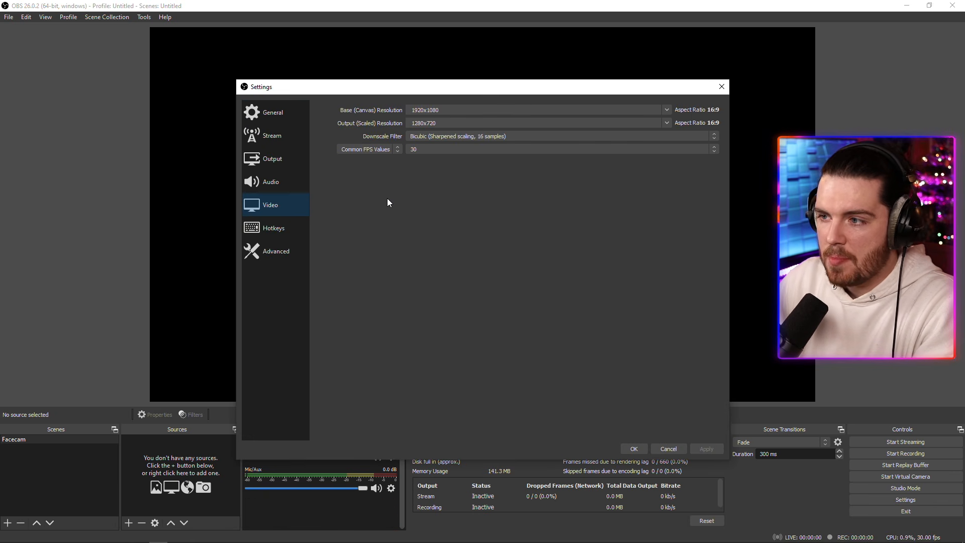
double_click(453, 124)
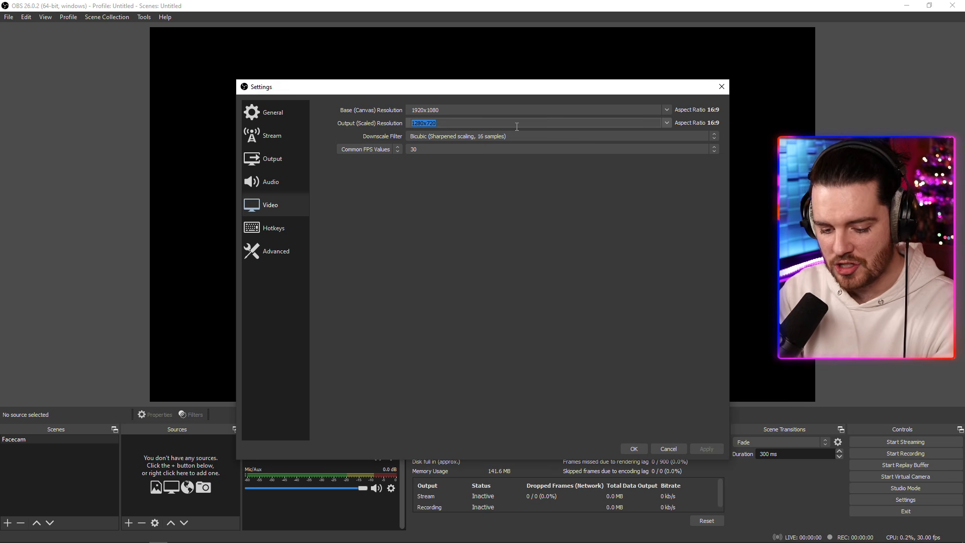
text(1664x936)
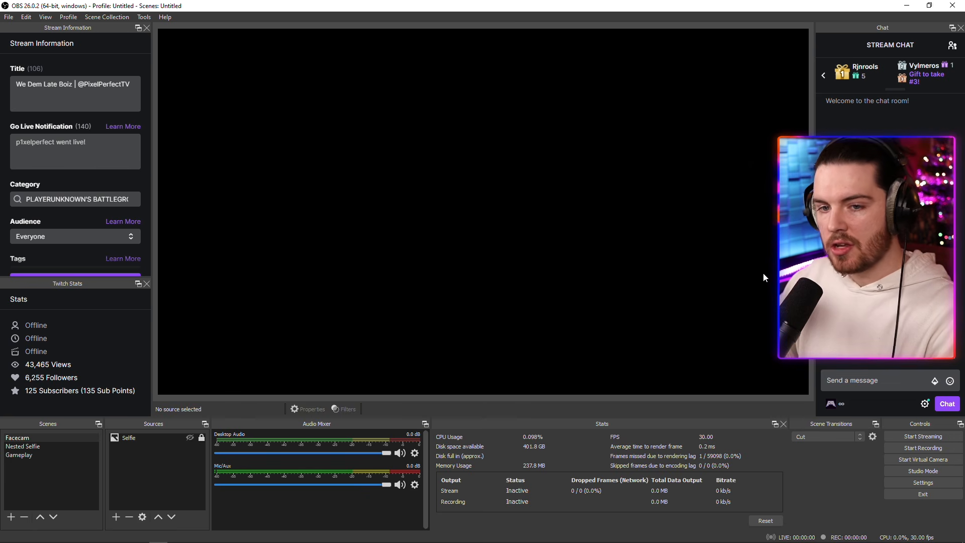
- Turn the preview display off and back on
right_click(386, 207)
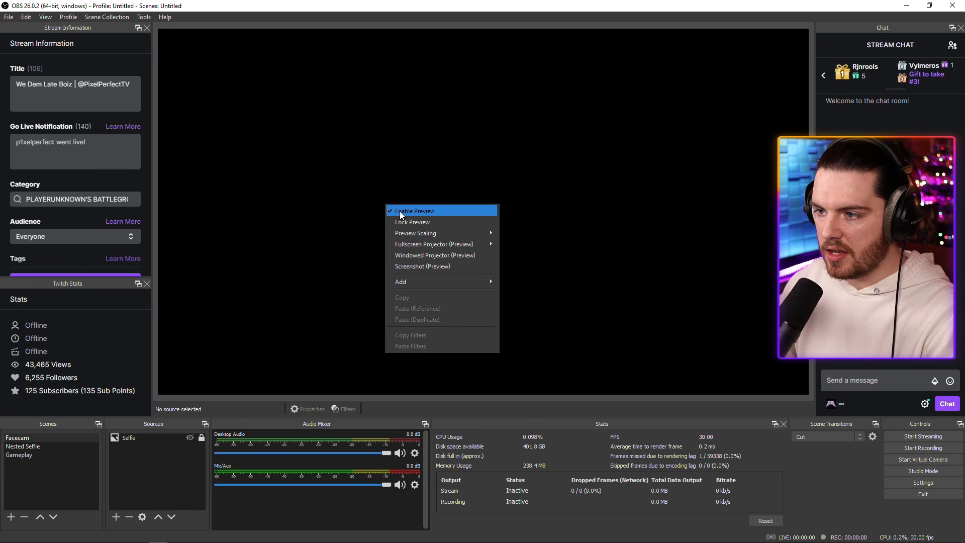
click(414, 211)
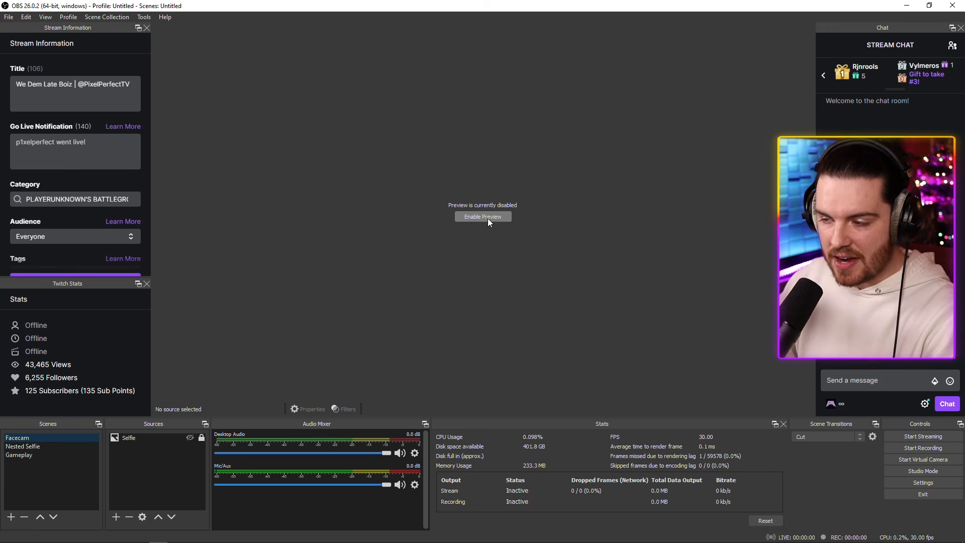
- Set the preview scaling to Canvas (1920x1080)
right_click(450, 216)
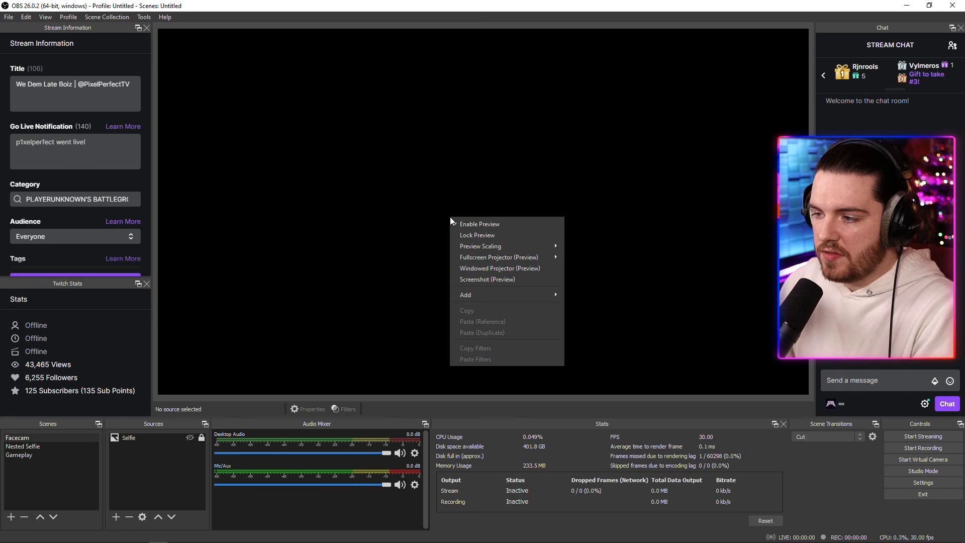
mouse_move(515, 247)
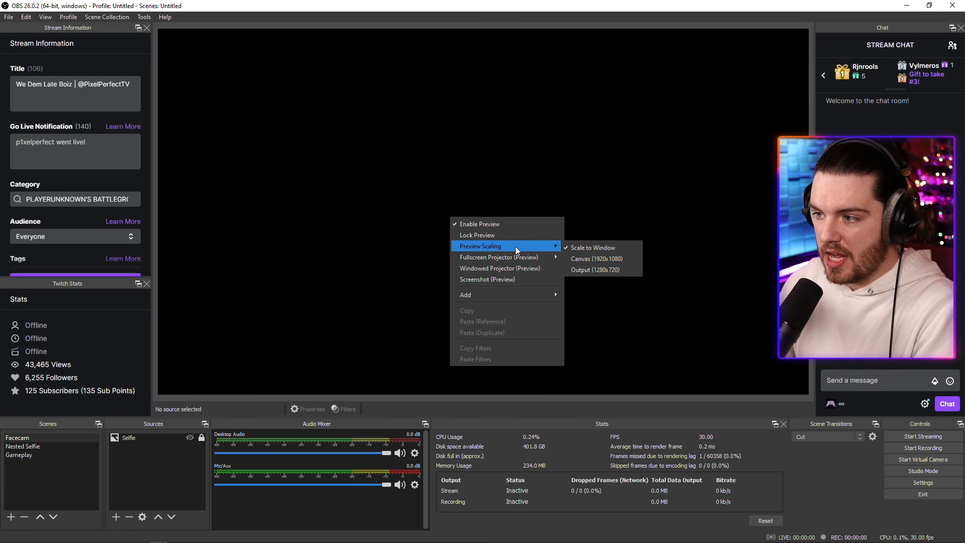
click(622, 213)
mouse_move(815, 213)
mouse_down()
mouse_move(685, 213)
mouse_move(854, 213)
mouse_move(815, 213)
mouse_up()
right_click(586, 188)
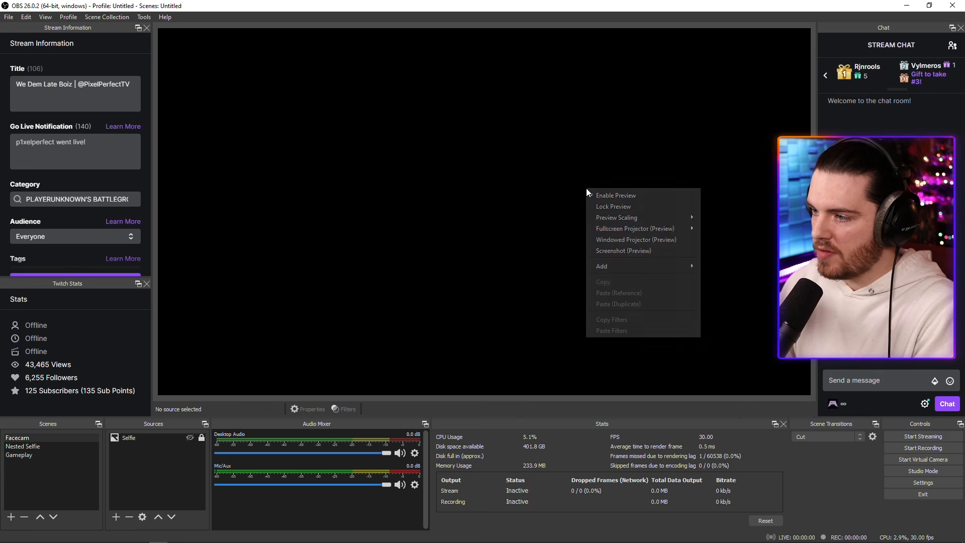
mouse_move(678, 219)
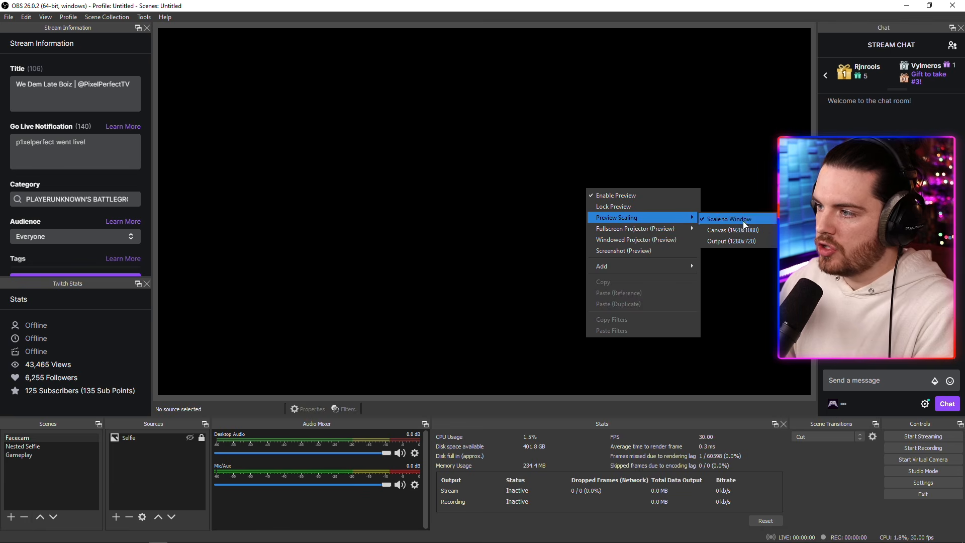
click(739, 231)
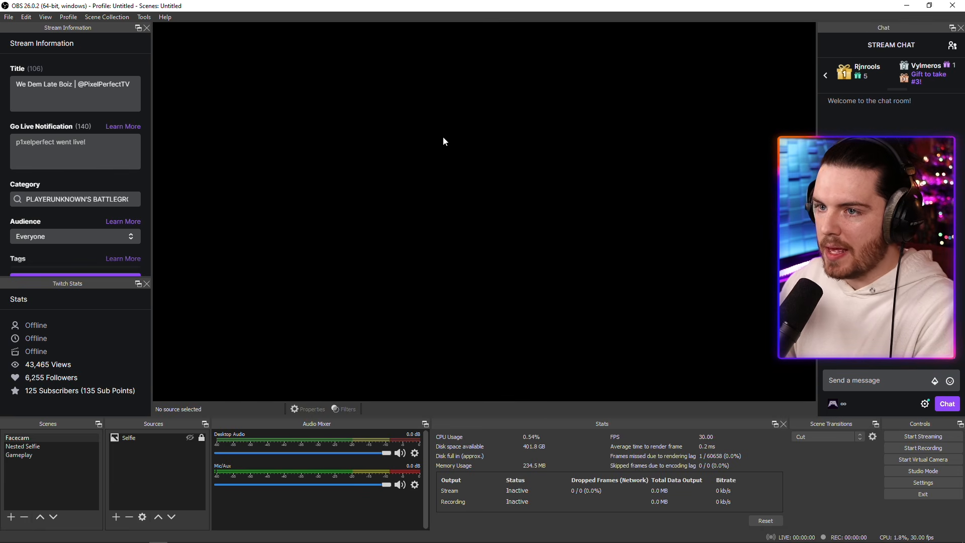
- Set the preview scaling to Scale to Window and widen the preview area slightly at the Chat dock's expense
right_click(484, 199)
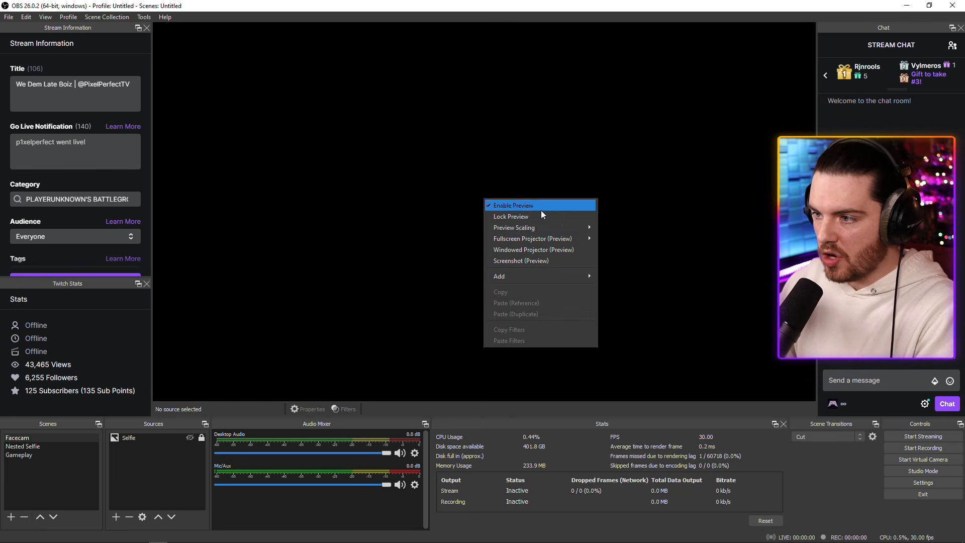
mouse_move(550, 228)
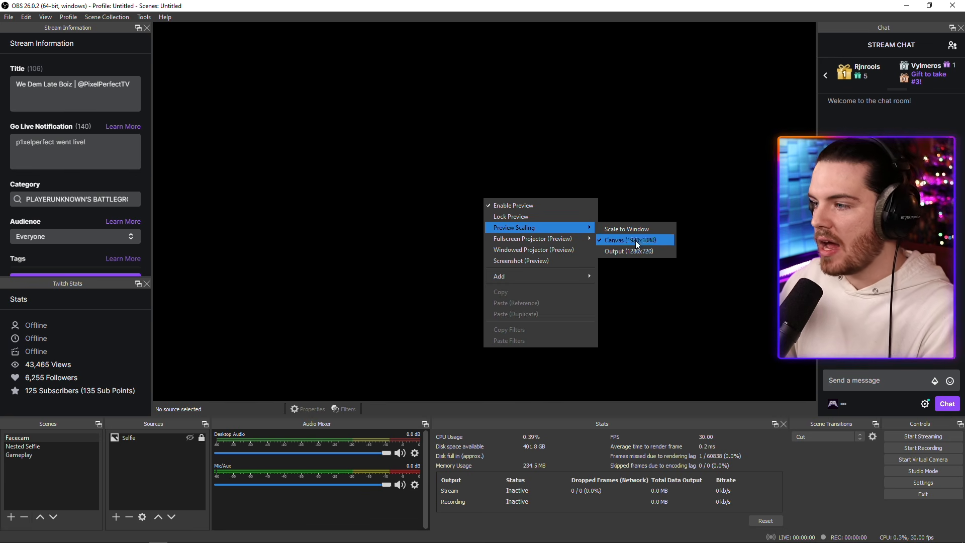
click(629, 229)
mouse_move(815, 211)
mouse_down()
mouse_move(571, 205)
mouse_move(825, 199)
mouse_up()
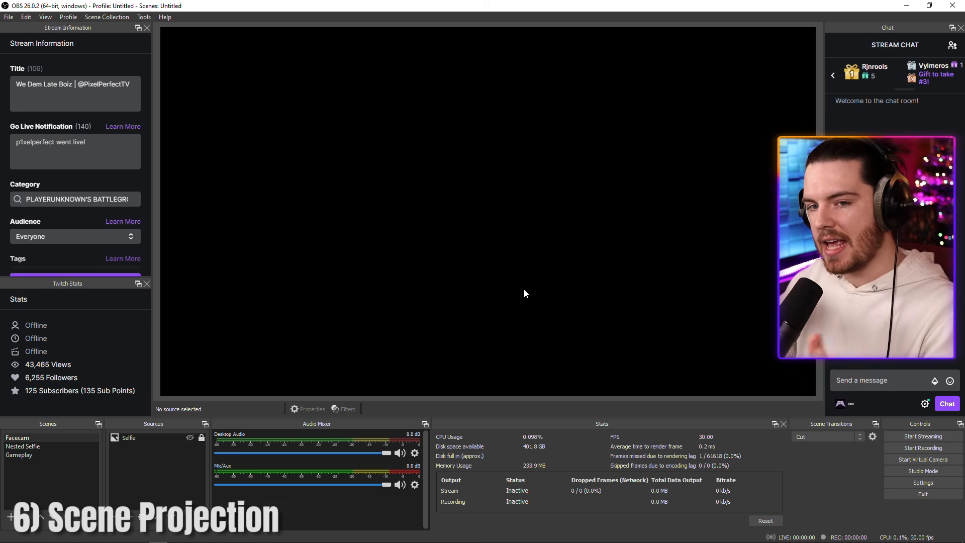
- Make the Selfie source visible and project the Facecam scene fullscreen on the XB273 GX monitor
click(188, 439)
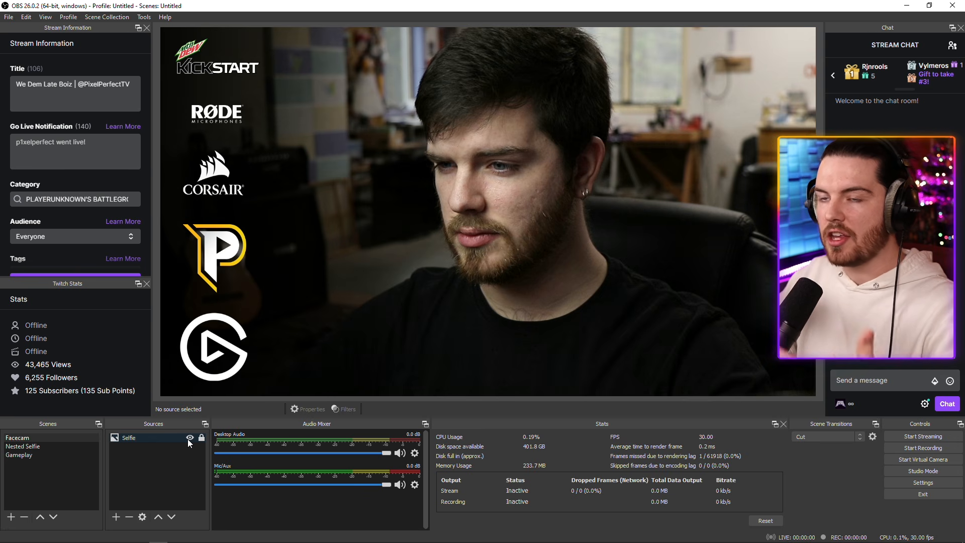
right_click(37, 437)
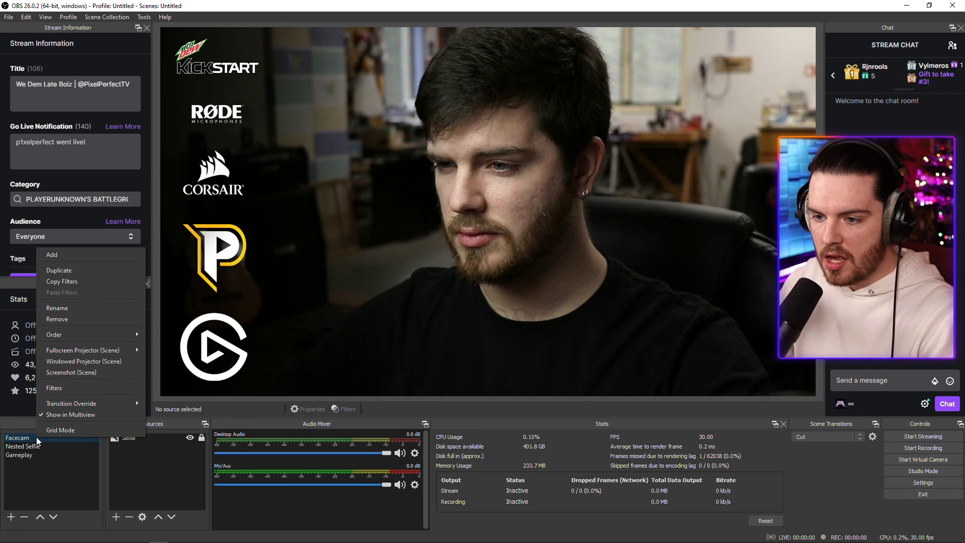
mouse_move(108, 353)
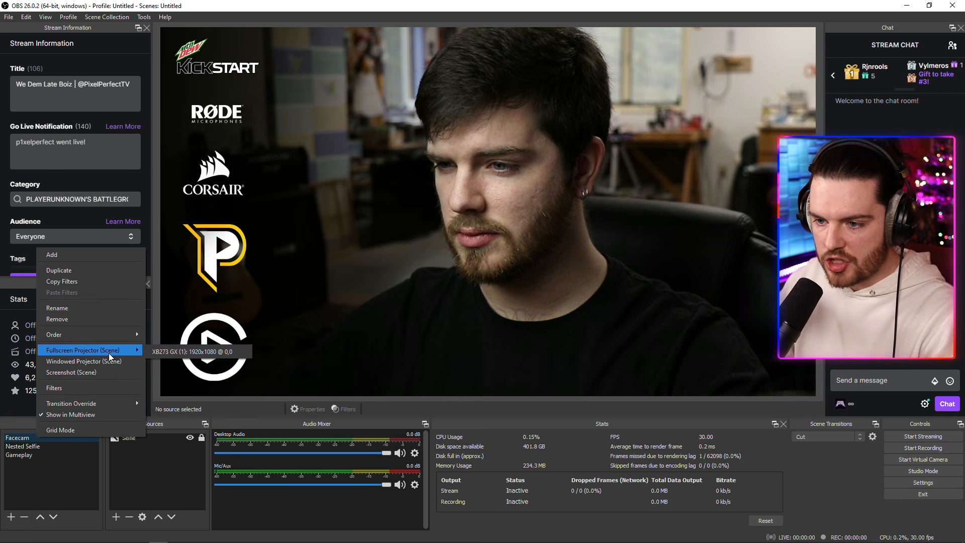
click(195, 351)
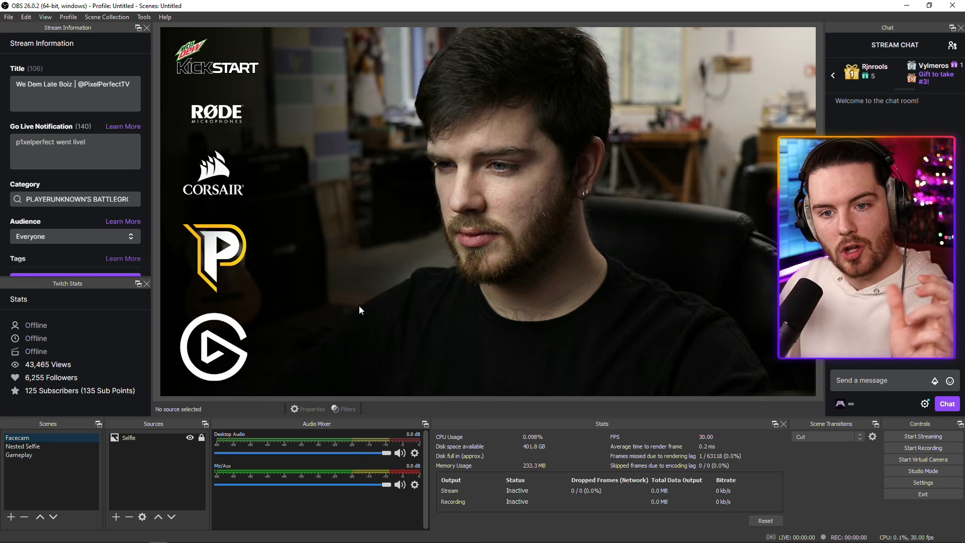
- Enable snapping of sources to the horizontal and vertical center in the general settings and save the change
click(922, 481)
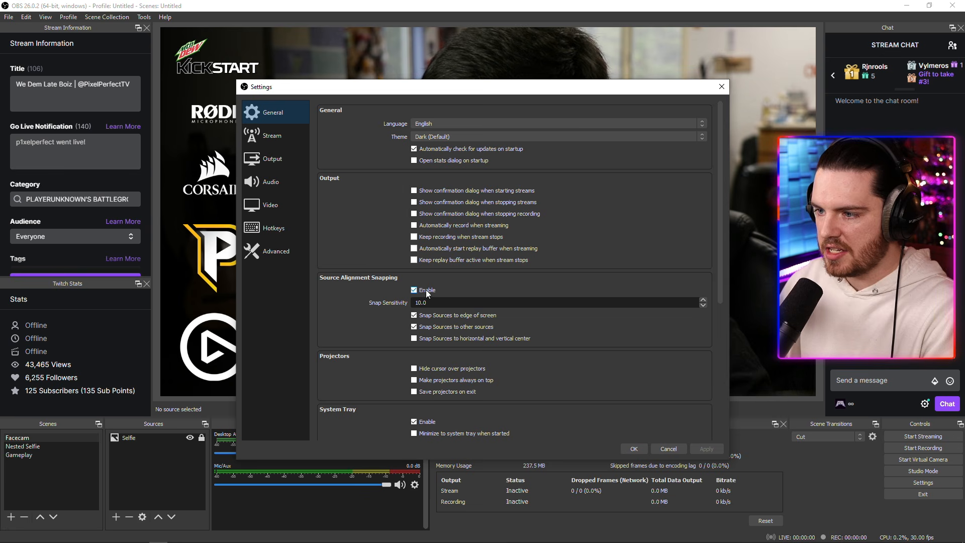
click(414, 338)
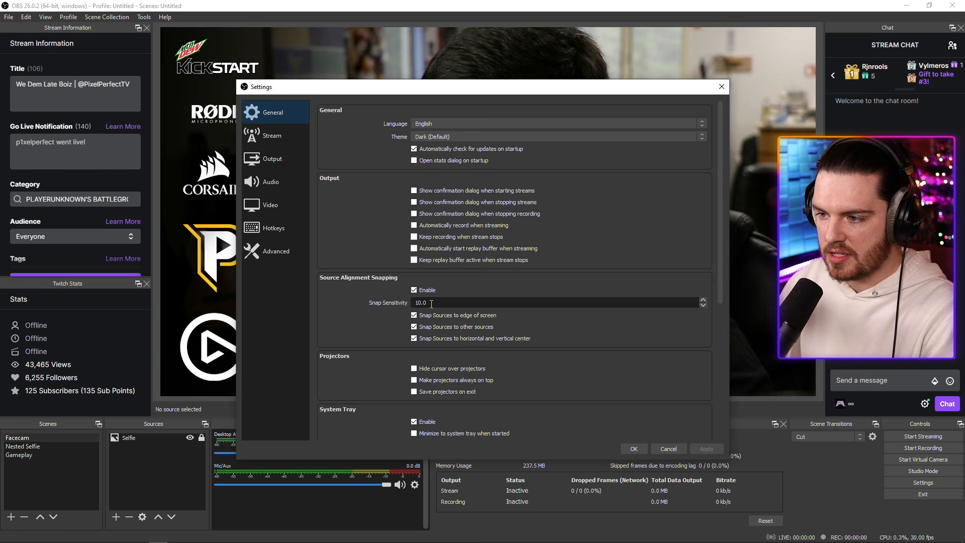
click(643, 449)
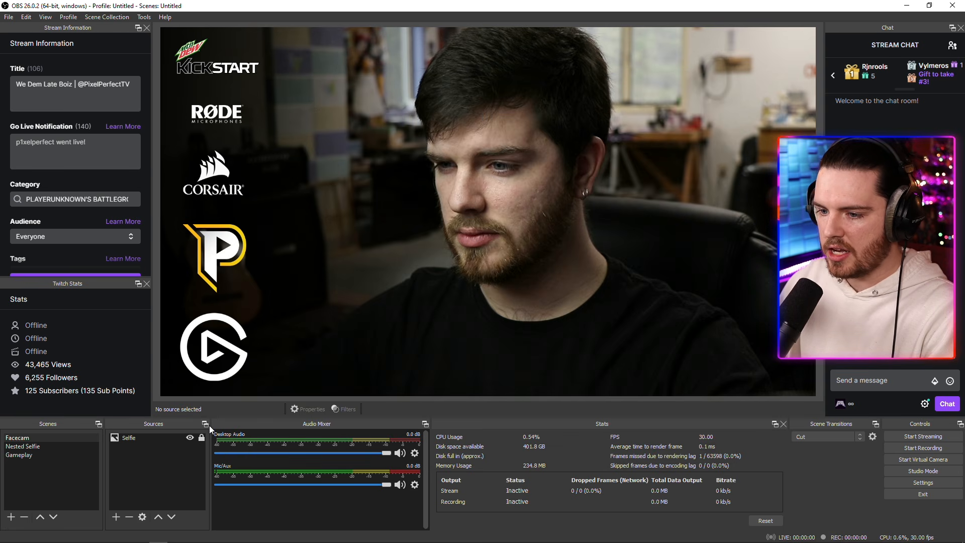
- Shrink the Selfie image to about 60% of the canvas width and place it at the canvas center
click(500, 230)
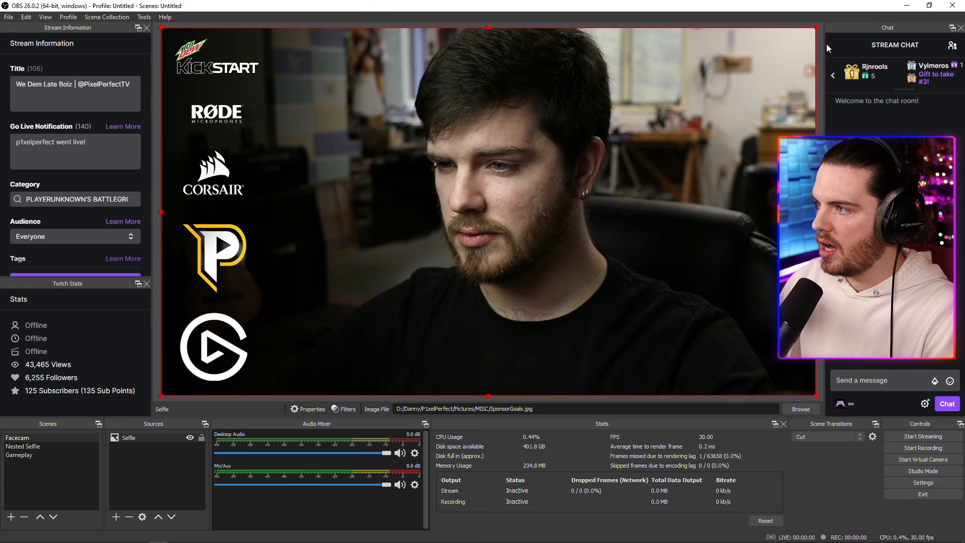
drag(816, 27, 543, 178)
drag(392, 274, 521, 205)
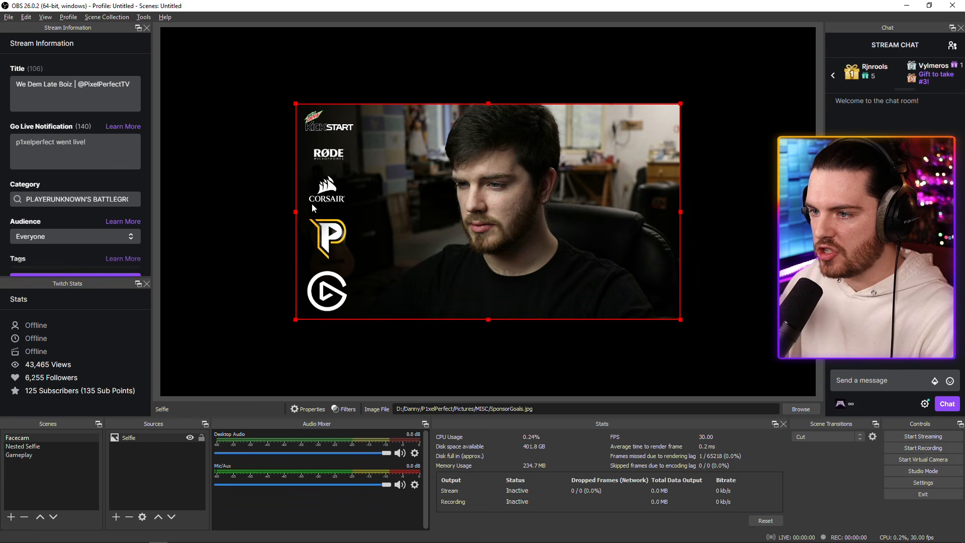
- Try resizing the Selfie image by its left edge, bottom edge and lower-right corner
drag(295, 211, 257, 209)
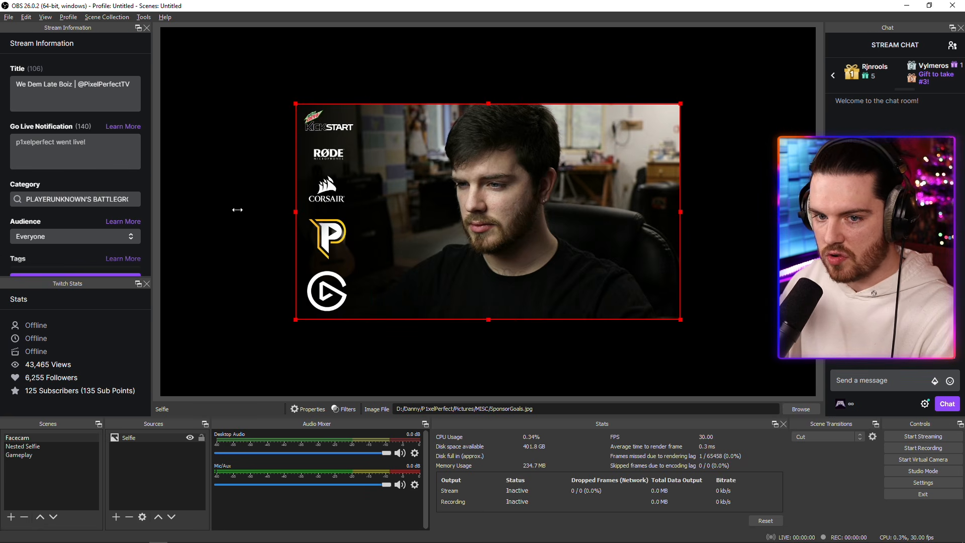
drag(488, 320, 481, 338)
drag(685, 319, 804, 404)
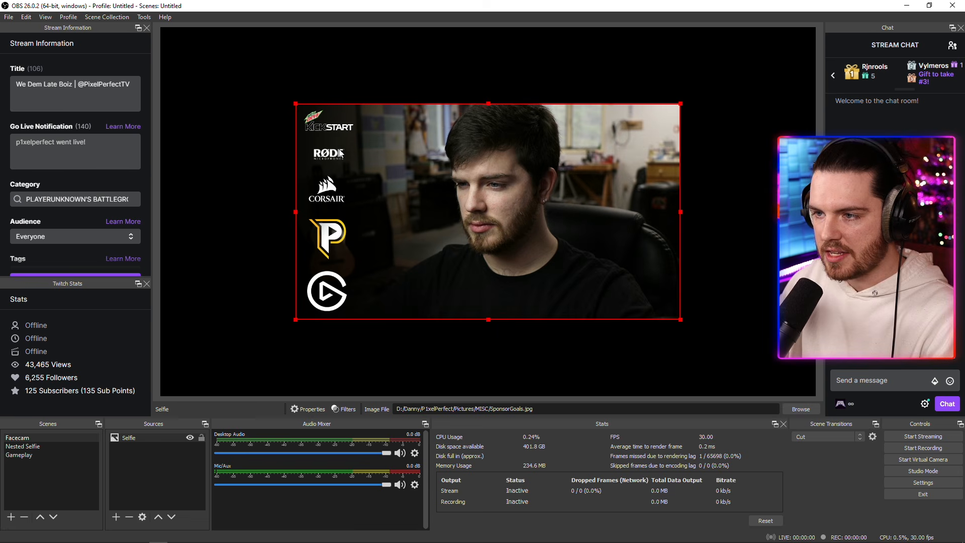
drag(298, 213, 213, 213)
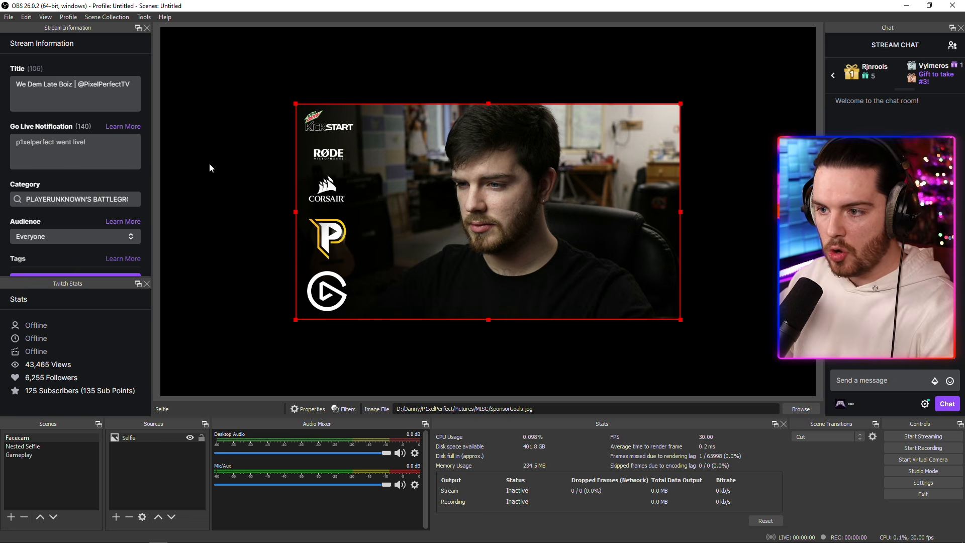
- Crop the Selfie image inward from its left and right edges and try resizing it by its lower-left corner
drag(295, 212, 385, 211)
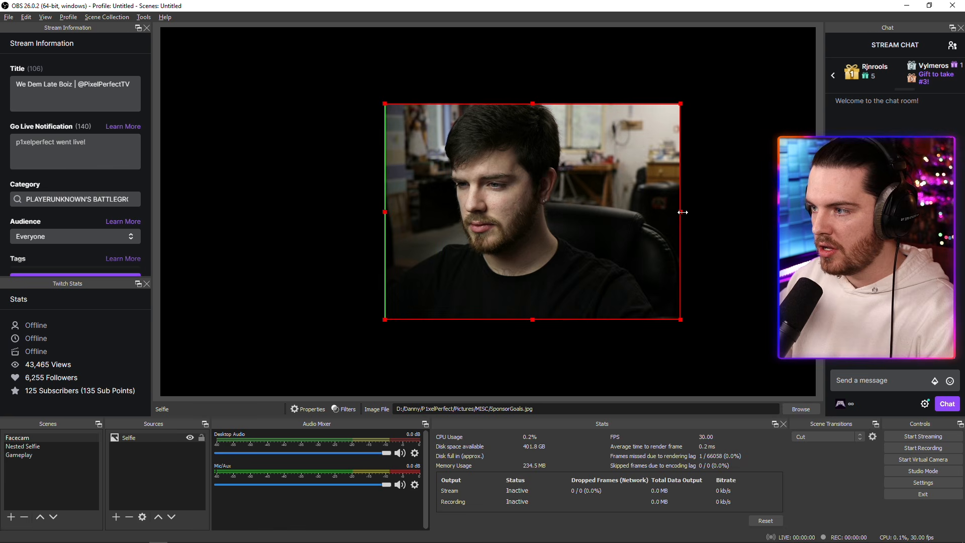
drag(683, 212, 529, 222)
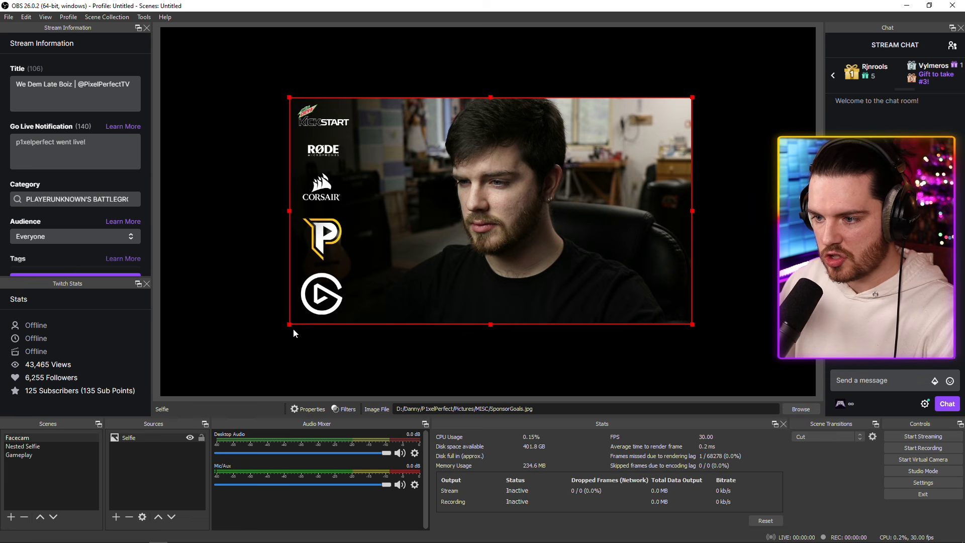
drag(289, 340, 365, 327)
drag(364, 217, 437, 232)
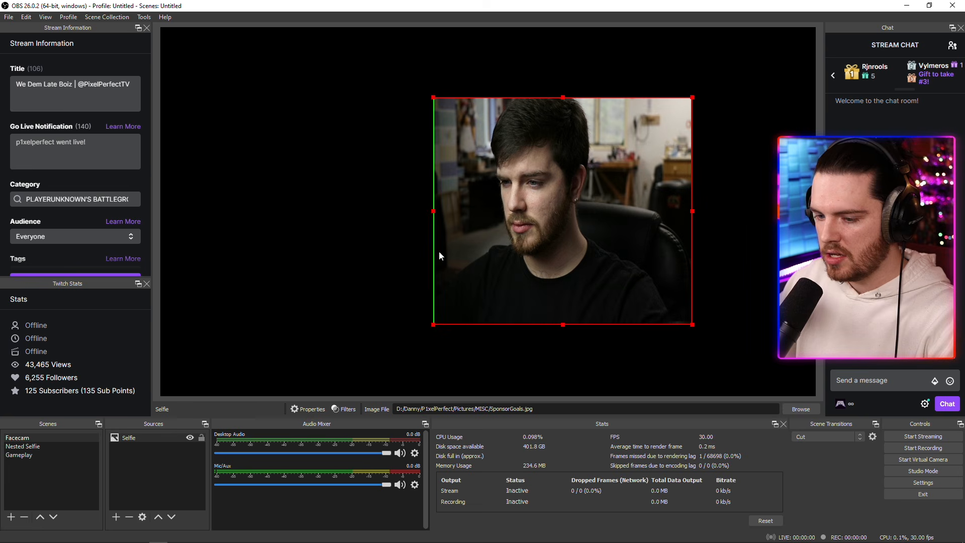
drag(432, 325, 662, 272)
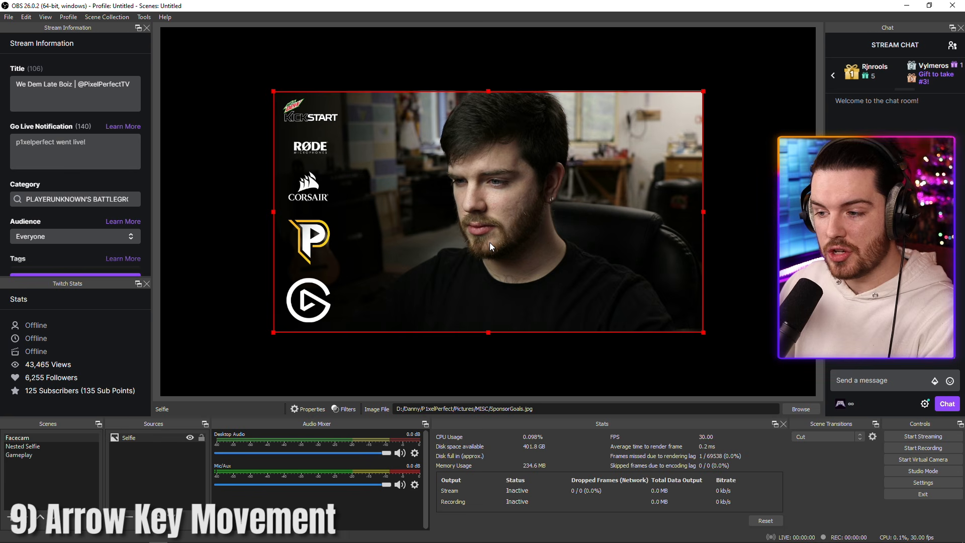
right_click(744, 170)
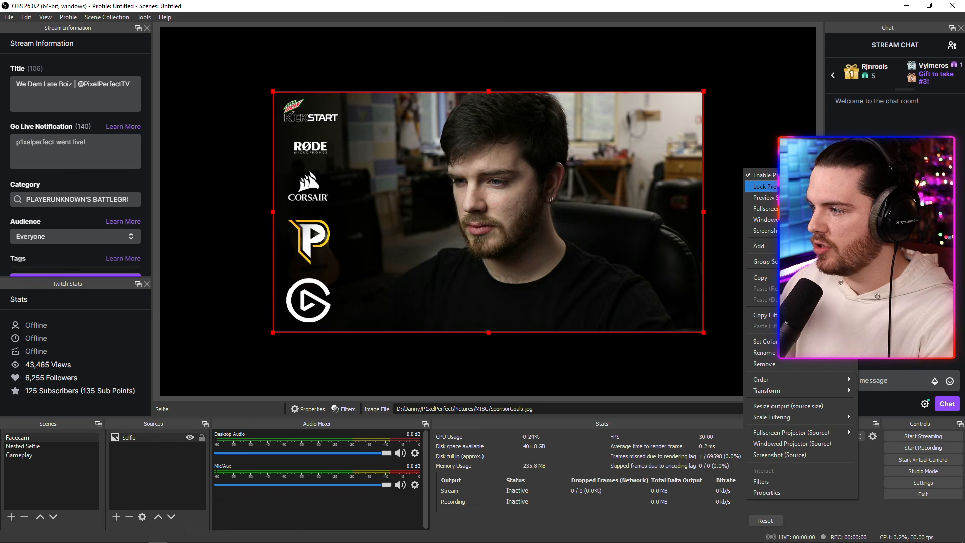
click(888, 208)
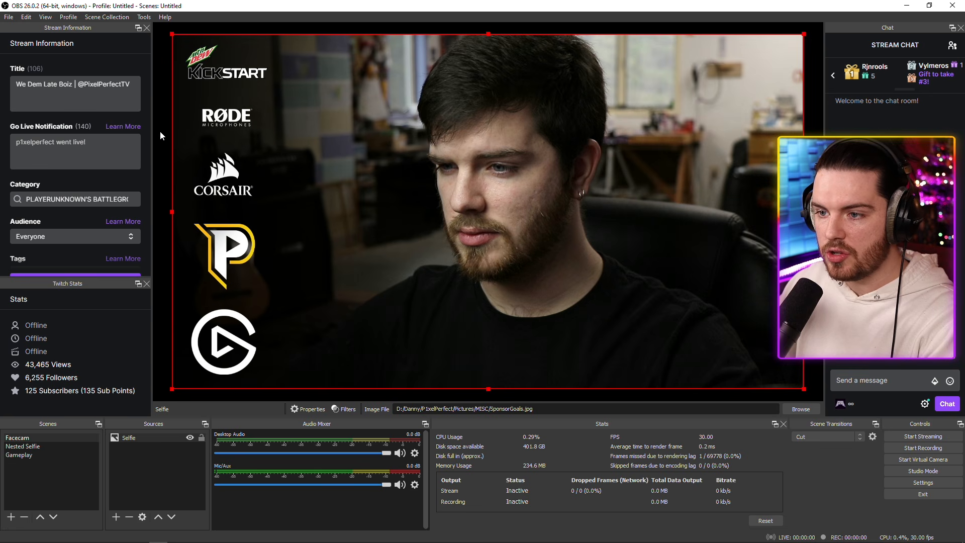
- Nudge the Selfie image in small increments left and up until it sits in the canvas's upper-left corner
key(Left)
key(Left)
key(Left)
key(Left)
key(Left)
key(Left)
key(Left)
key(Left)
key(Left)
key(Left)
key(Left)
key(Left)
key(Left)
key(Left)
key(Left)
key(Left)
key(Left)
key(Left)
key(Left)
key(Left)
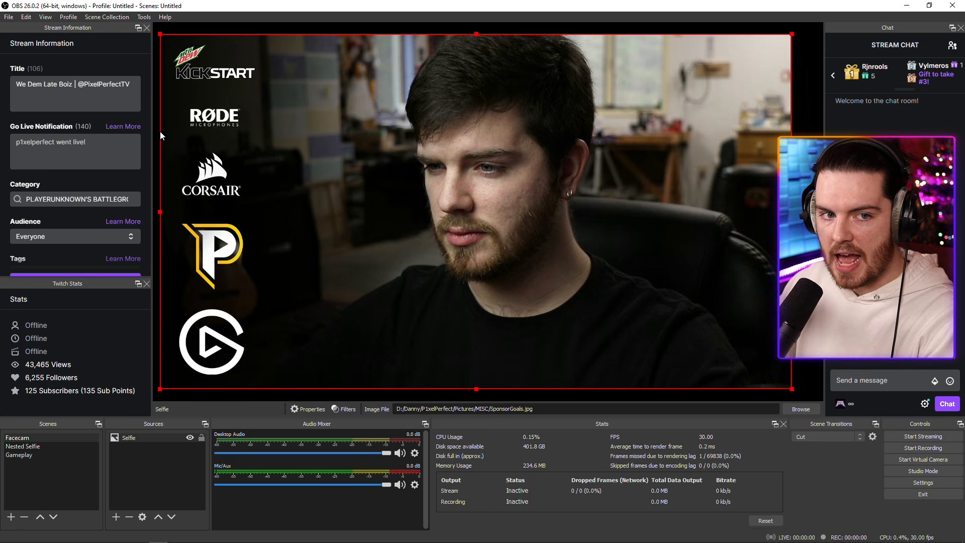
key(Up)
key(Up)
key(Up)
key(Up)
key(Up)
key(Up)
key(Up)
key(Up)
key(Up)
key(Up)
key(Up)
key(Up)
key(Up)
key(Up)
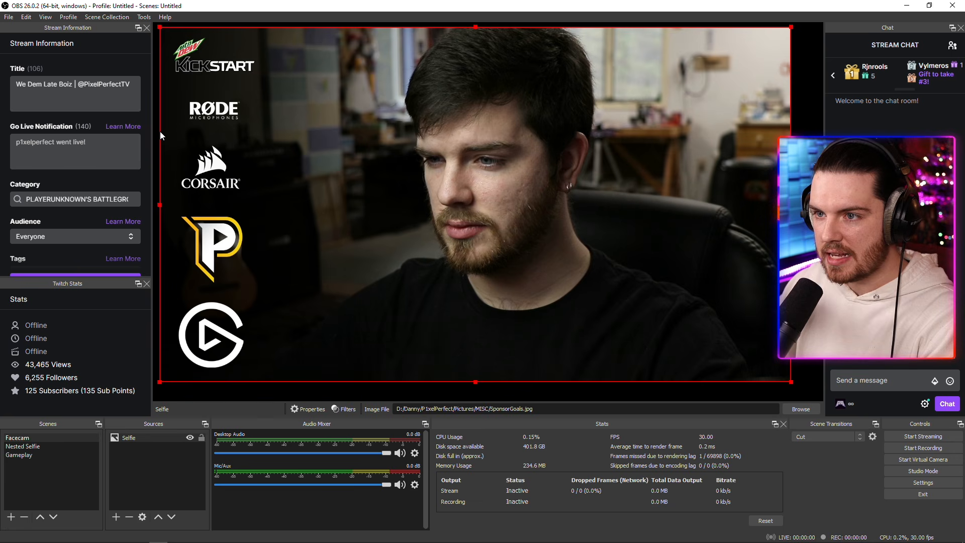
key(Left)
key(Left)
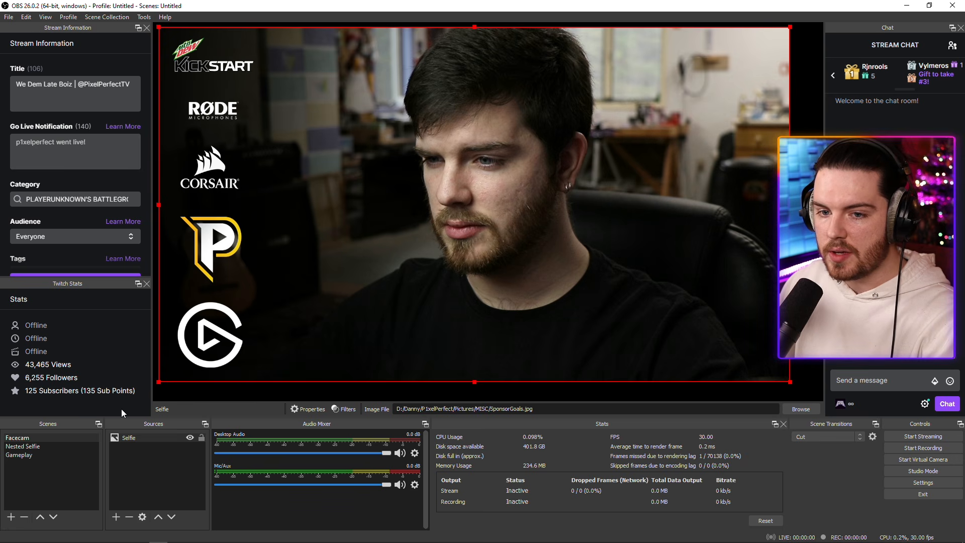
- Open a fullscreen projector of the Facecam scene on the XB273 GX display
right_click(49, 439)
mouse_move(112, 355)
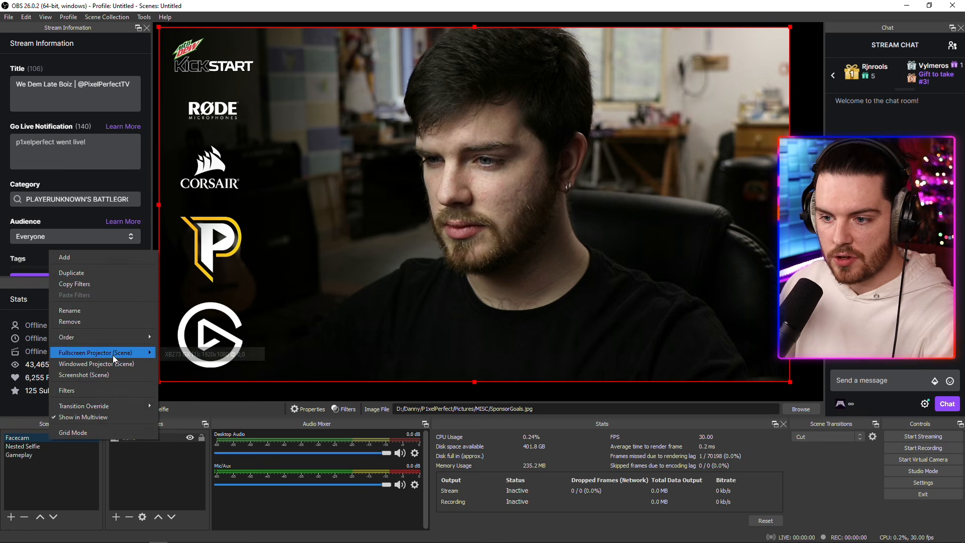
click(180, 355)
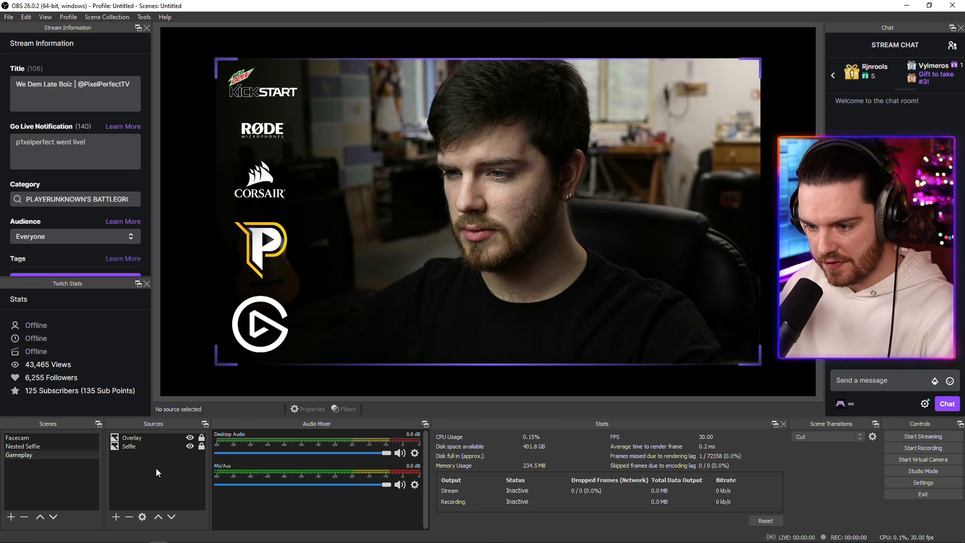
- Group the Overlay and Selfie sources of the Gameplay scene and name the group FacecamGroup
click(150, 437)
shift+click(151, 446)
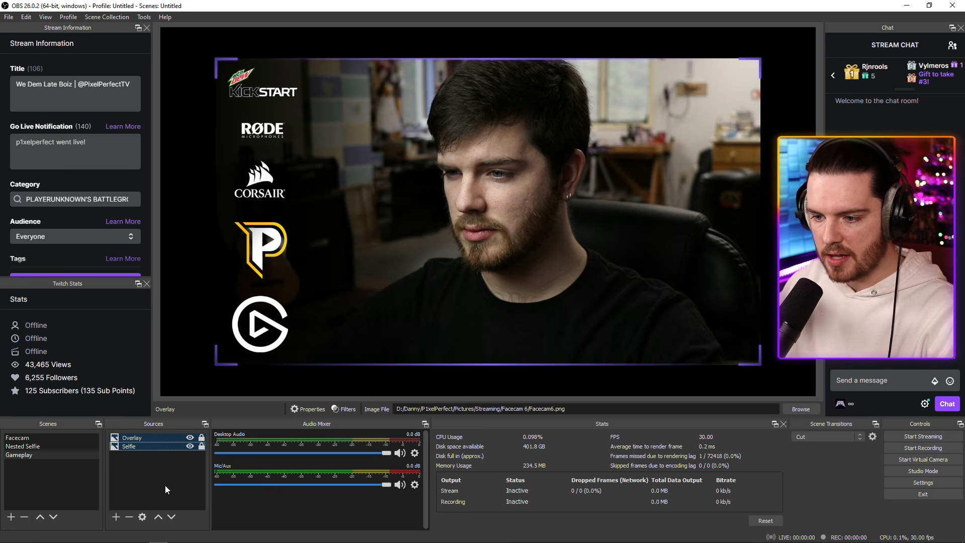
right_click(159, 437)
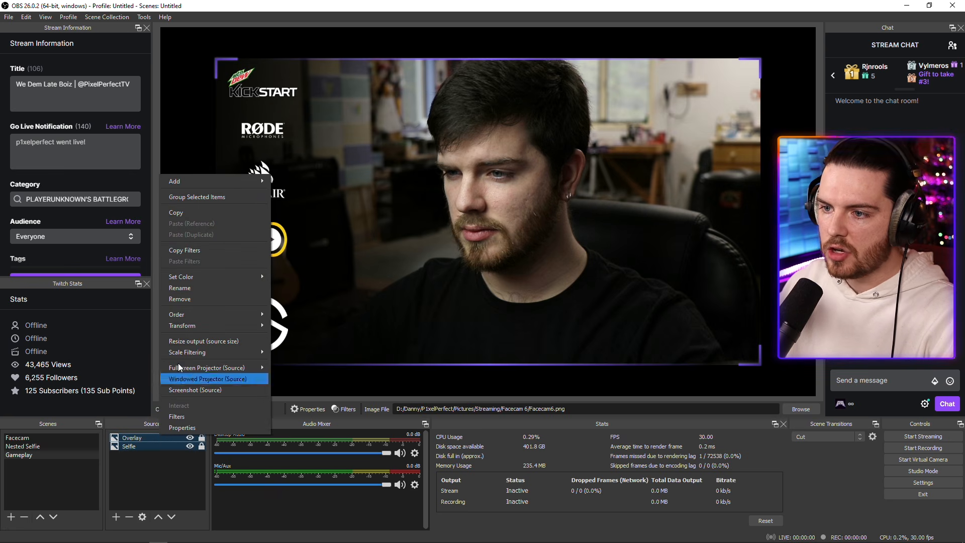
click(206, 200)
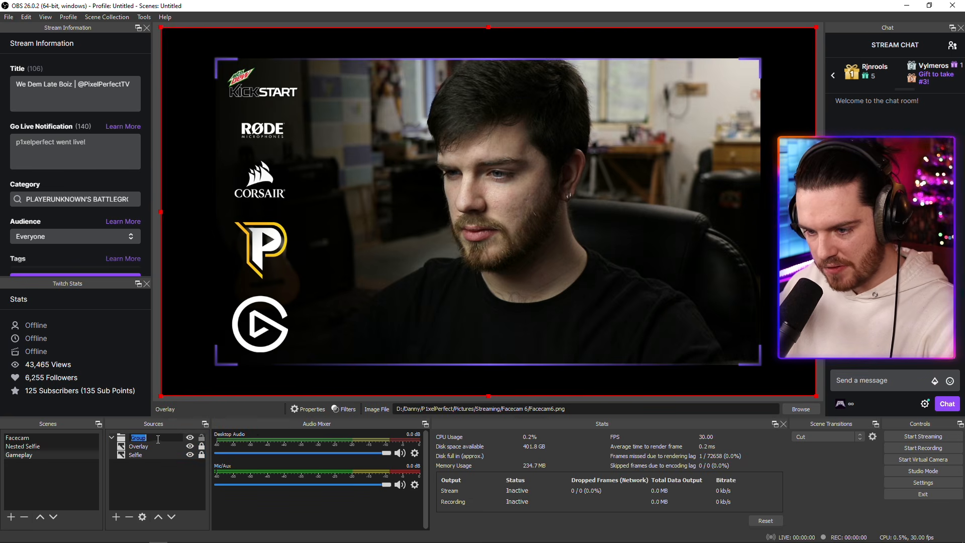
text(Face)
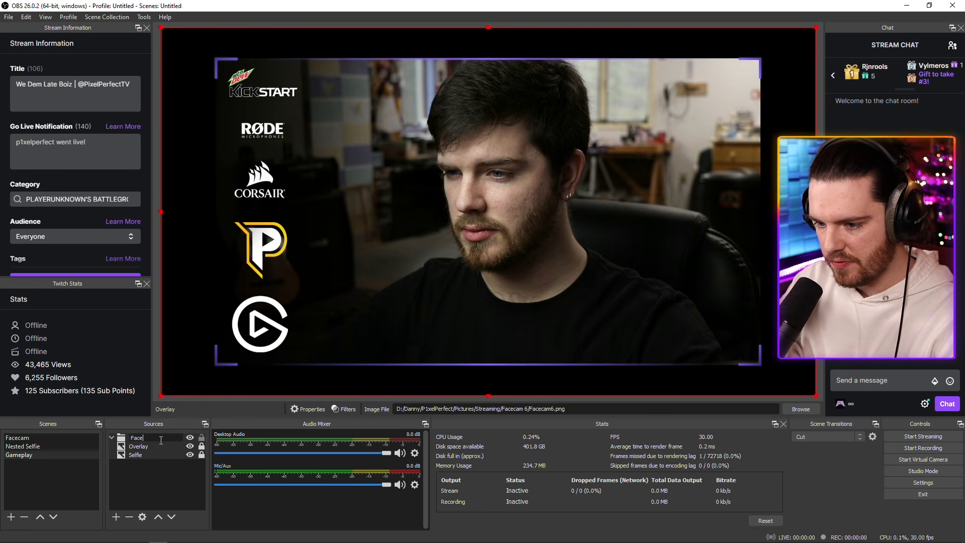
text(camGroup)
key(Return)
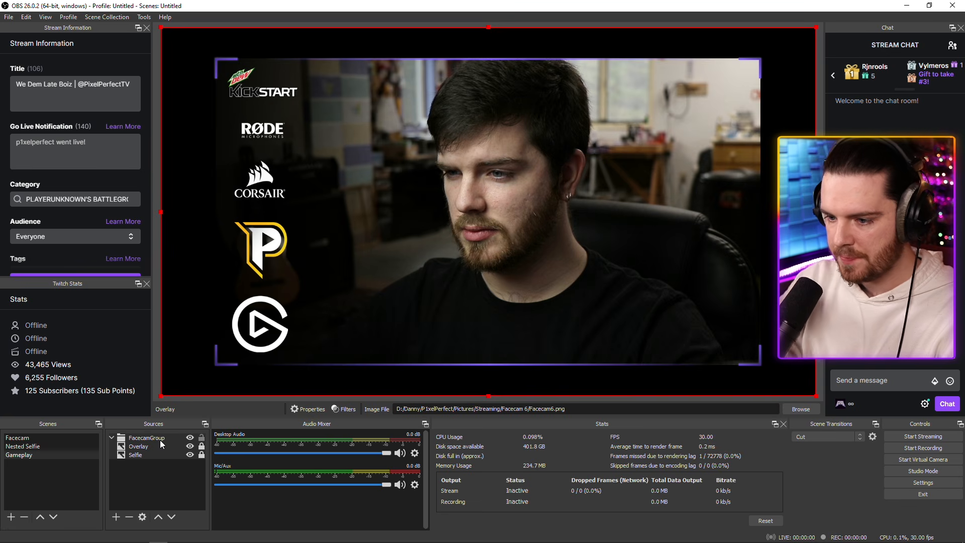
- Toggle the visibility of FacecamGroup off and on twice, and collapse and expand its contents
click(190, 438)
click(190, 438)
click(190, 438)
click(190, 437)
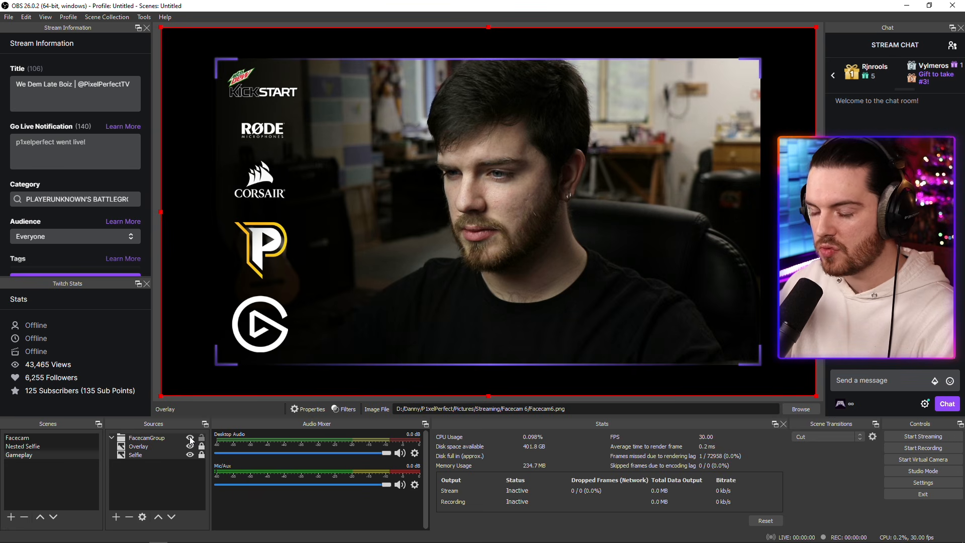
click(111, 436)
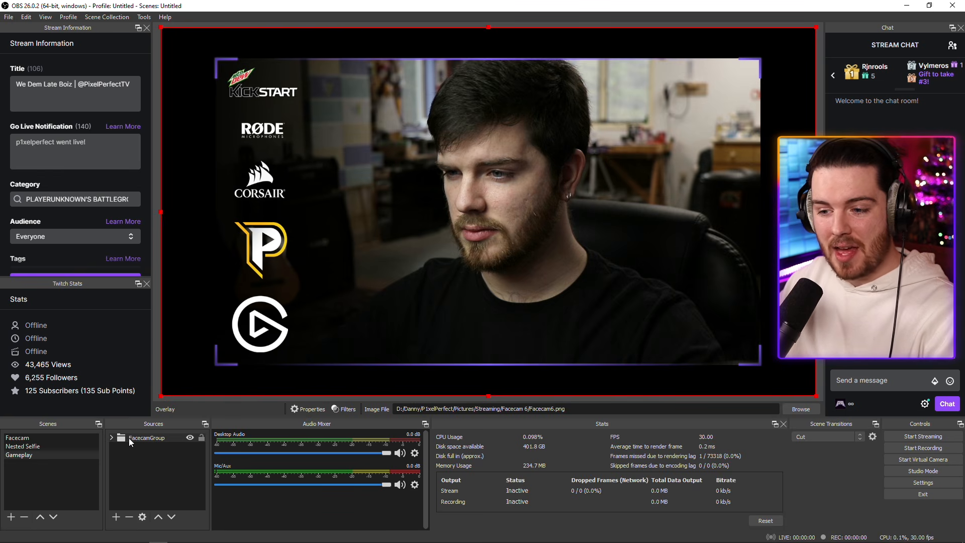
click(110, 438)
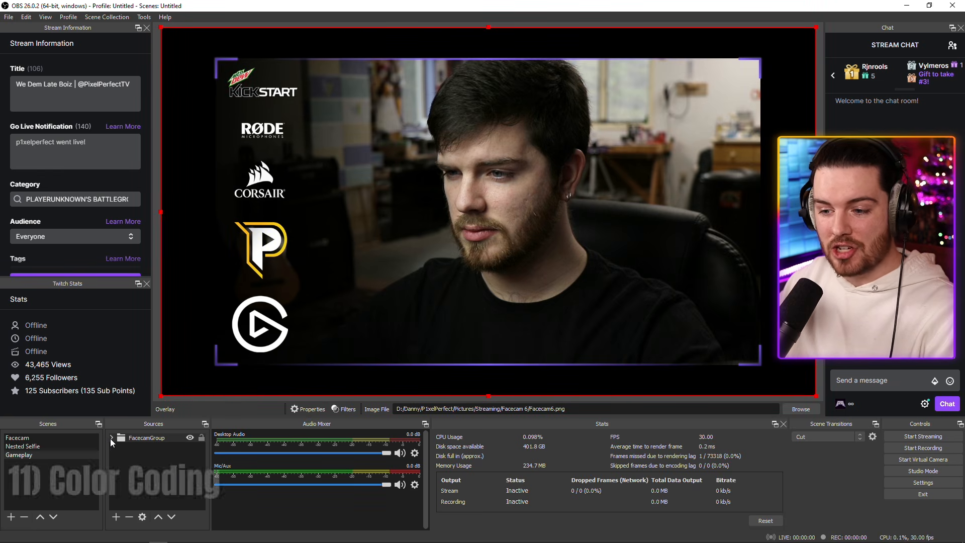
- Set the list color of FacecamGroup to the blue preset
right_click(143, 435)
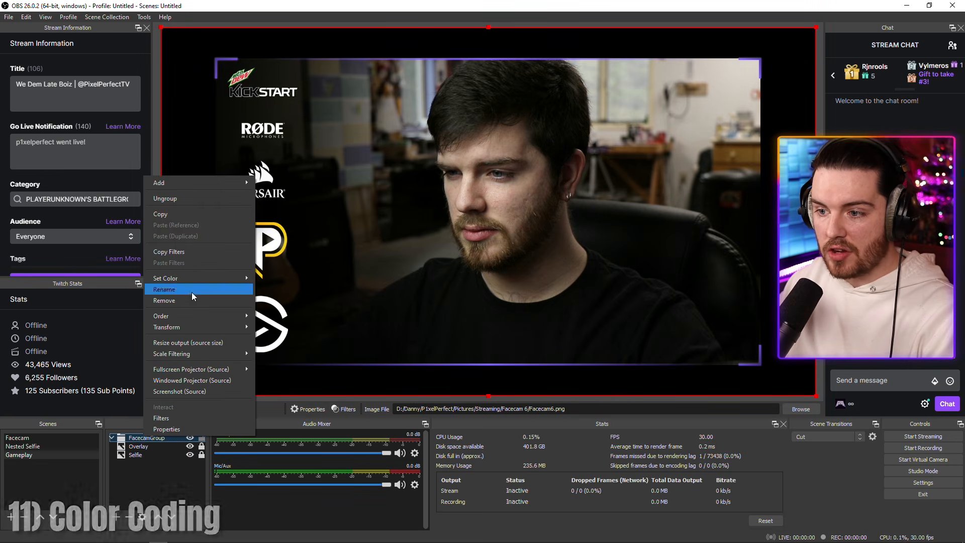
mouse_move(197, 278)
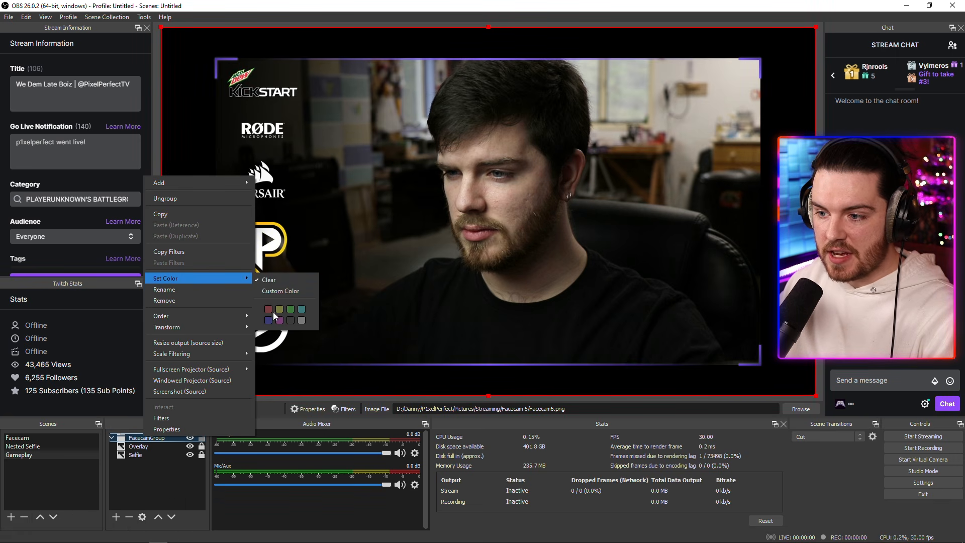
click(163, 474)
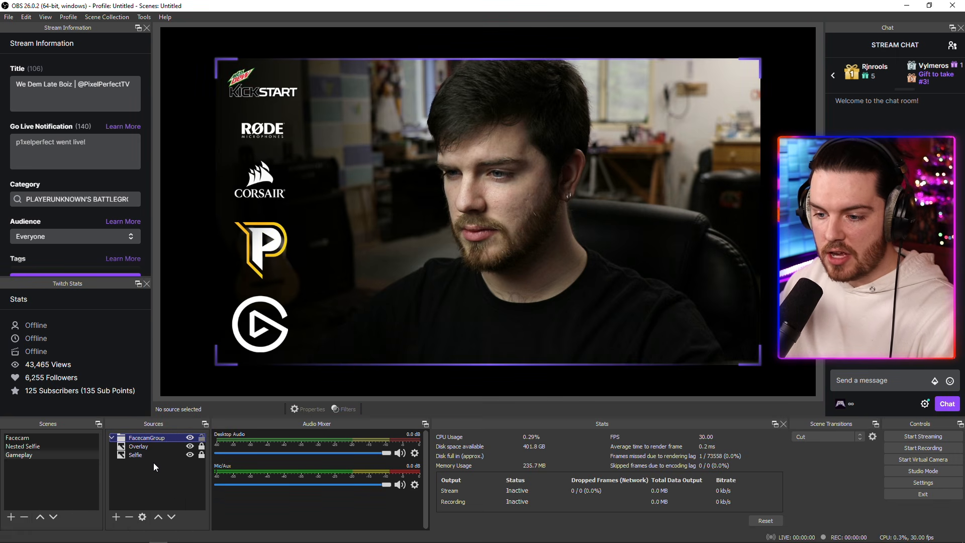
- Apply the blue preset color to FacecamGroup together with its Overlay and Selfie sources
shift+click(157, 455)
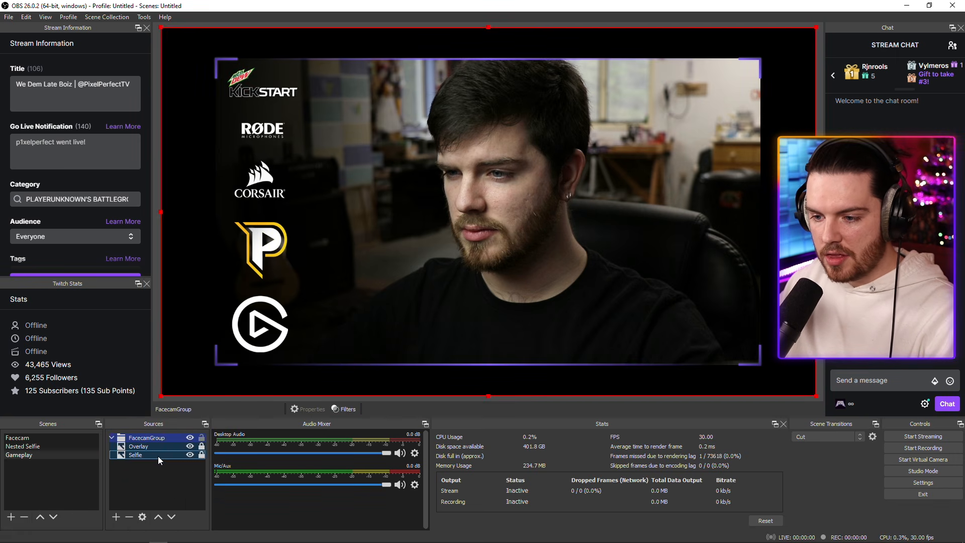
right_click(157, 456)
mouse_move(240, 298)
click(134, 492)
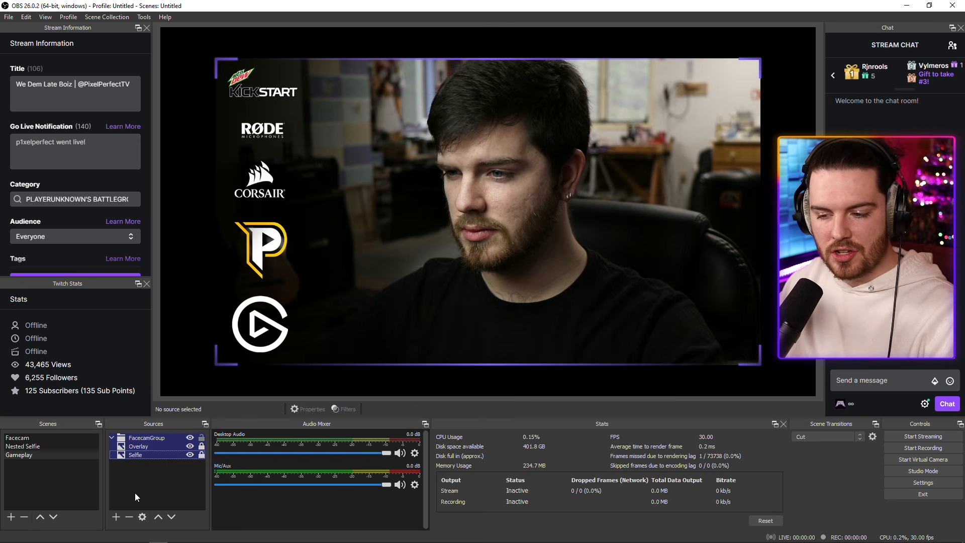
- Clear the list color from the Selfie and Overlay sources, and collapse and expand FacecamGroup
right_click(146, 453)
mouse_move(210, 295)
click(284, 296)
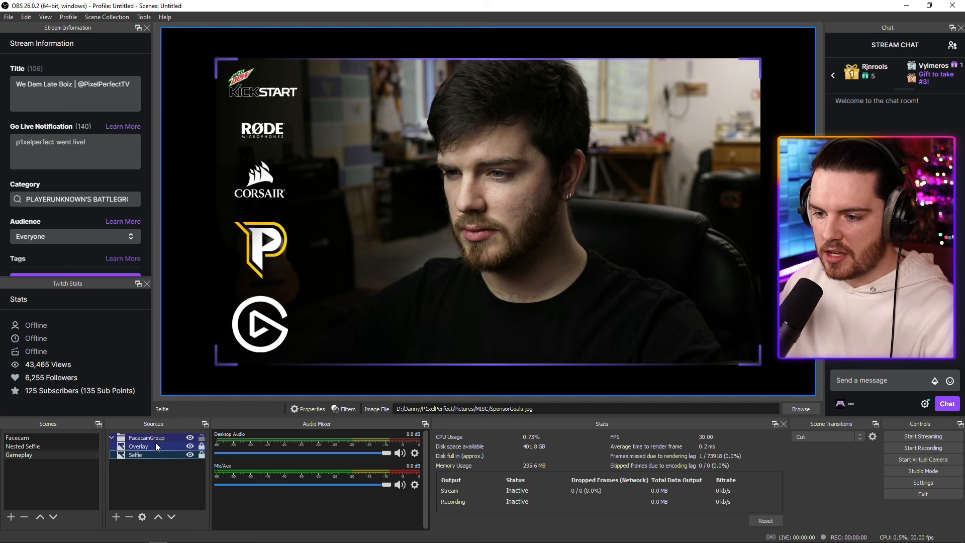
right_click(157, 446)
mouse_move(241, 288)
click(291, 293)
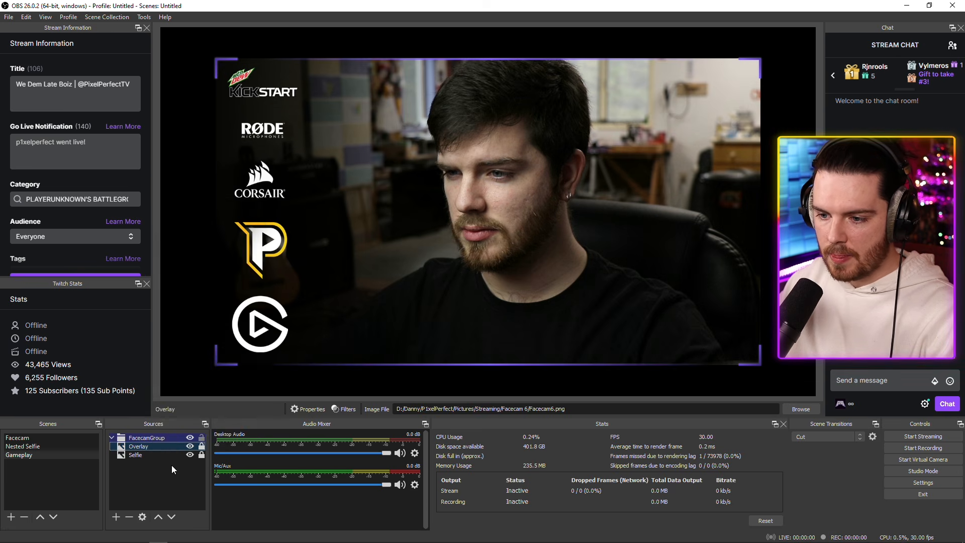
click(111, 436)
click(111, 436)
click(128, 472)
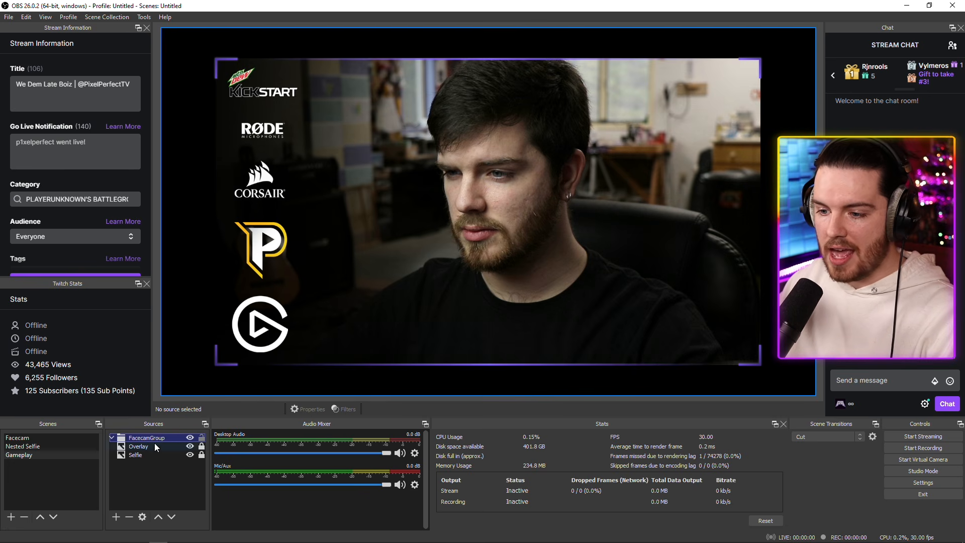
- Set the contrast of the Facecam scene's Selfie Color Correction filter to 1.04 and check the image in the Gameplay scene
click(51, 438)
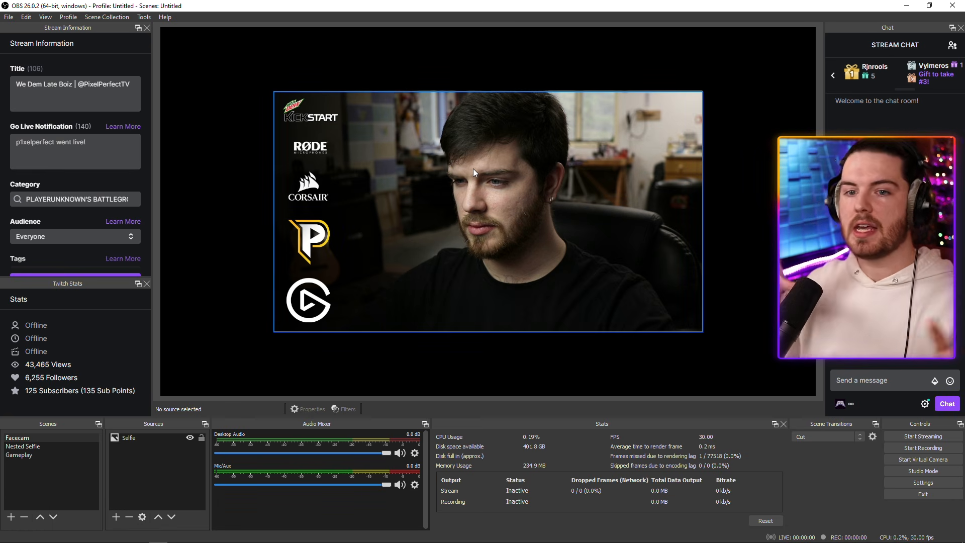
right_click(144, 438)
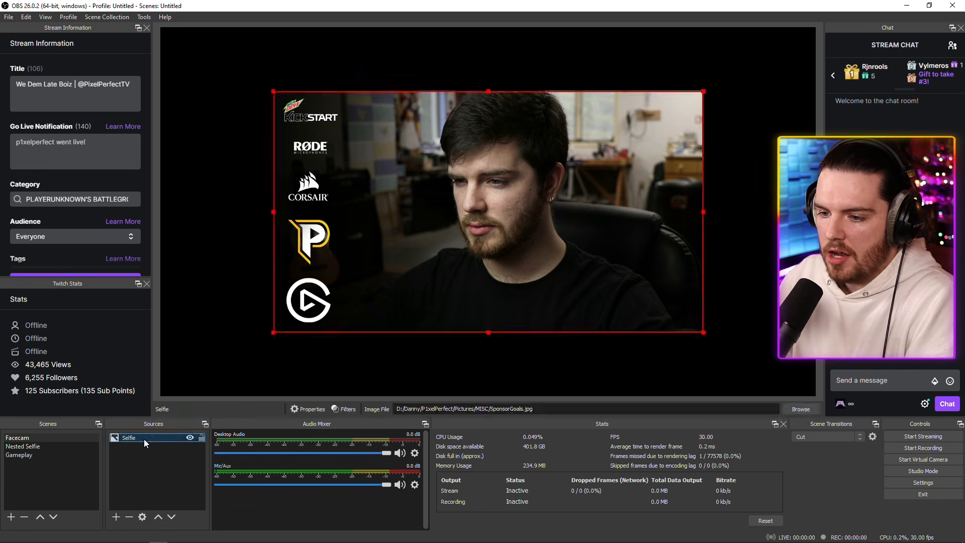
click(162, 421)
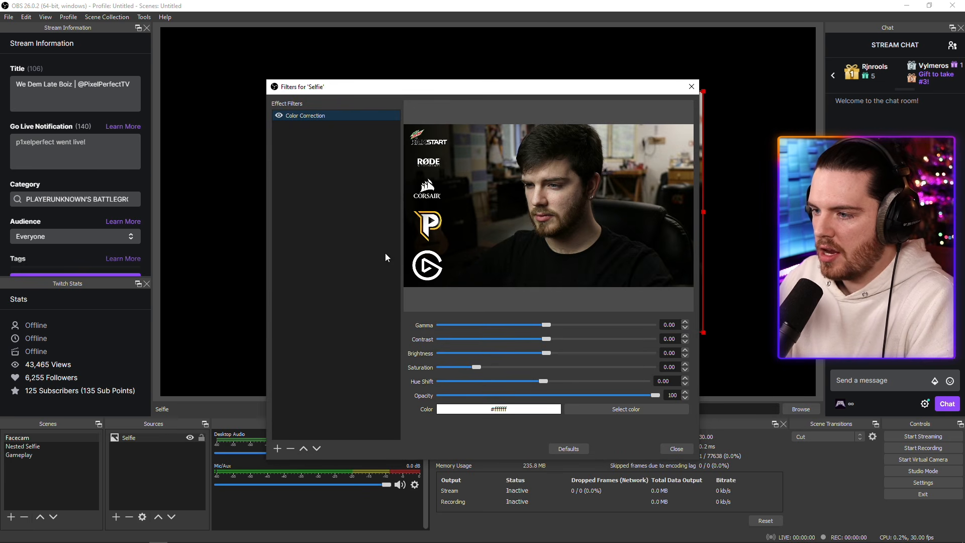
drag(550, 340, 603, 333)
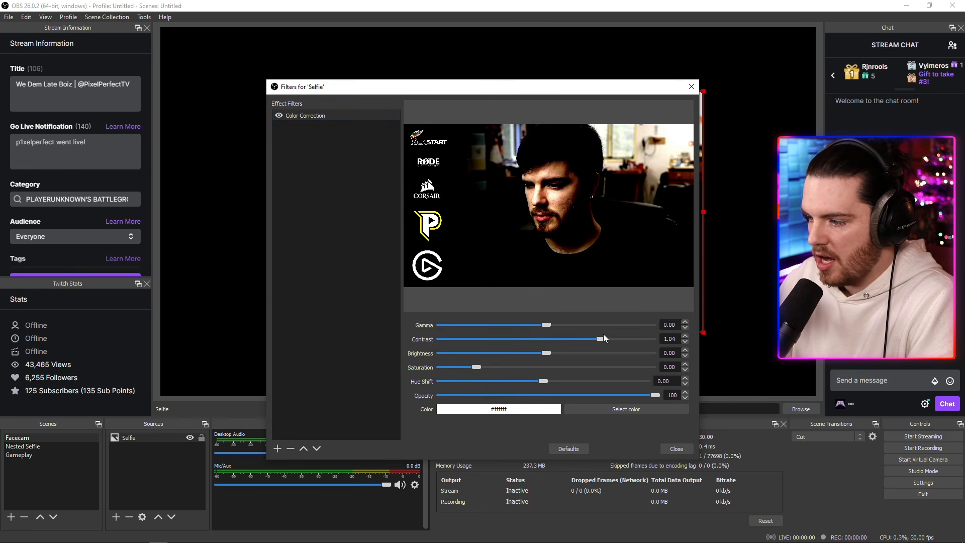
click(684, 448)
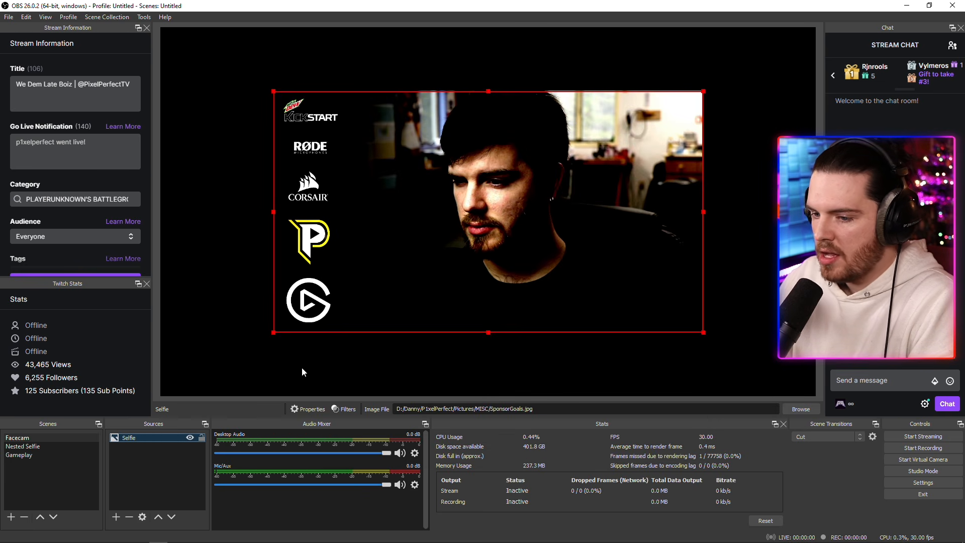
click(40, 454)
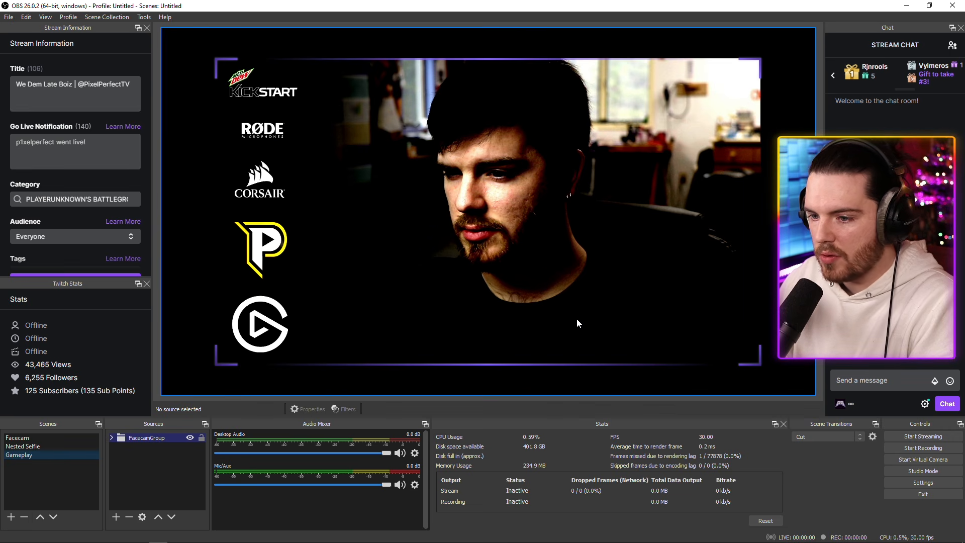
- Disable the Color Correction filter on the Selfie source in the Facecam scene
click(36, 436)
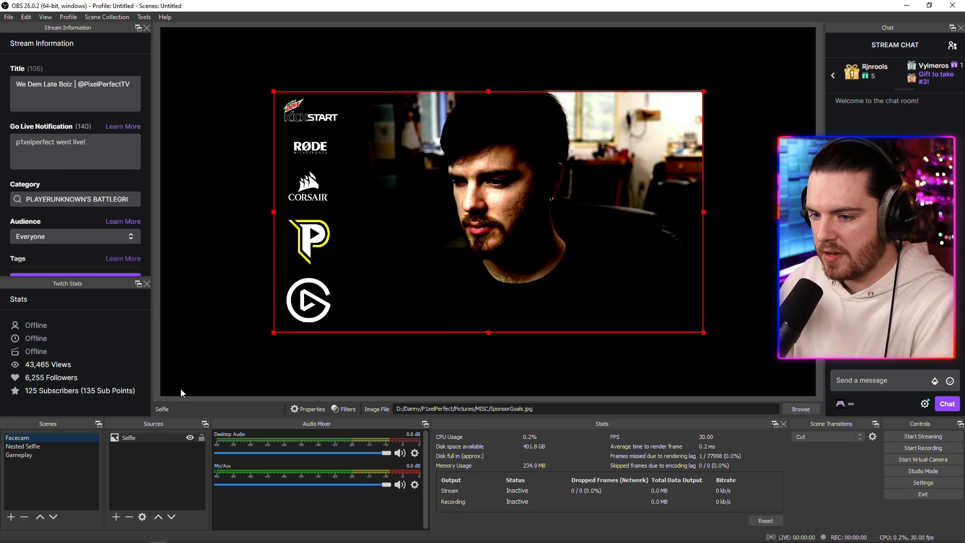
right_click(145, 438)
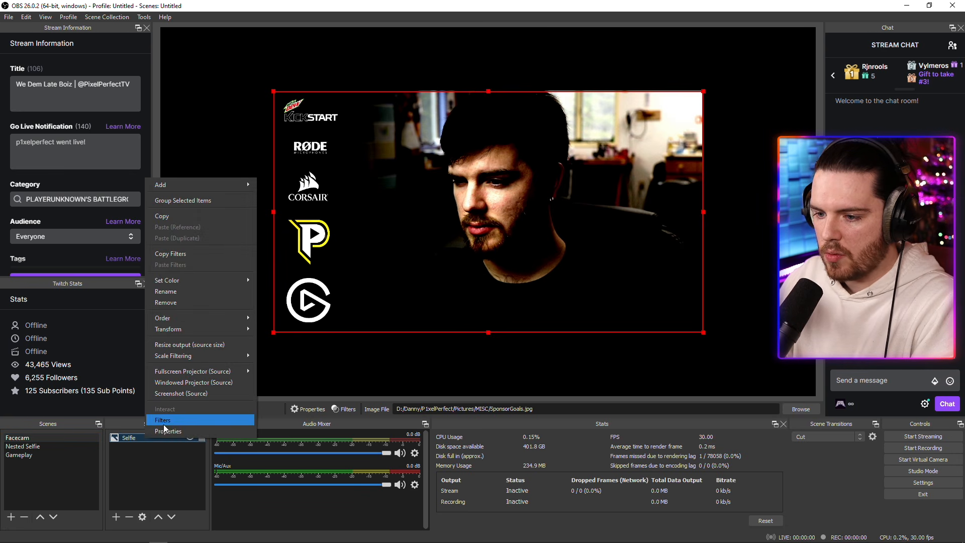
click(163, 424)
click(279, 115)
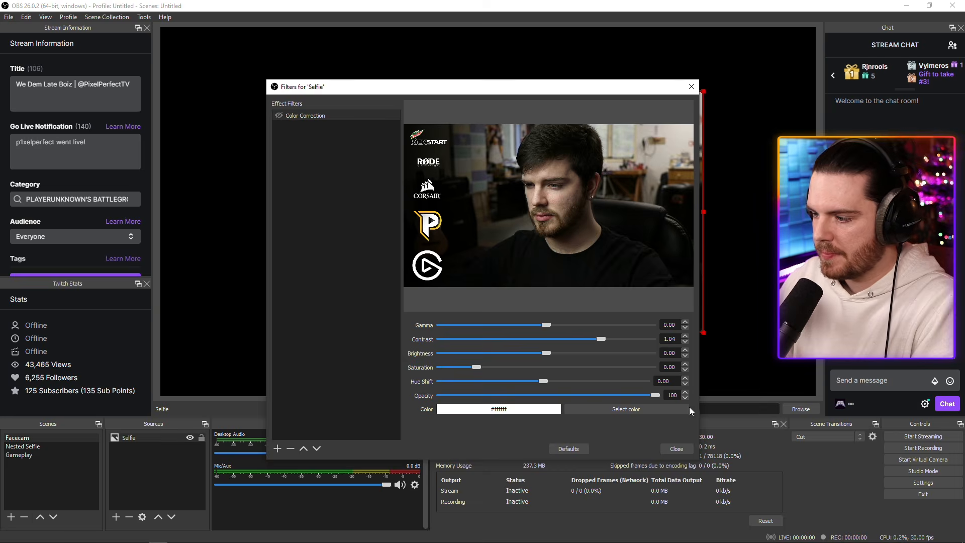
click(676, 448)
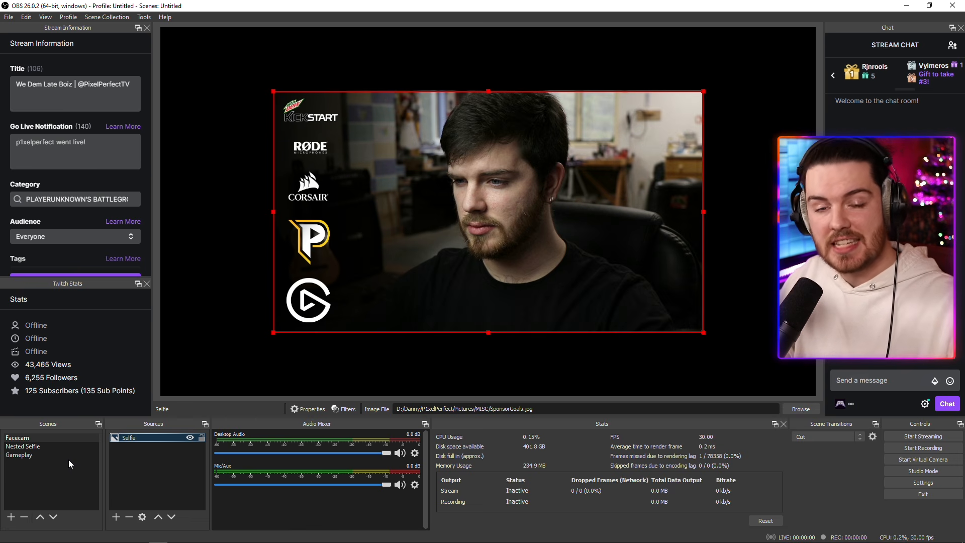
- Enable the Color Correction filter applied to the whole Nested Selfie scene
click(38, 446)
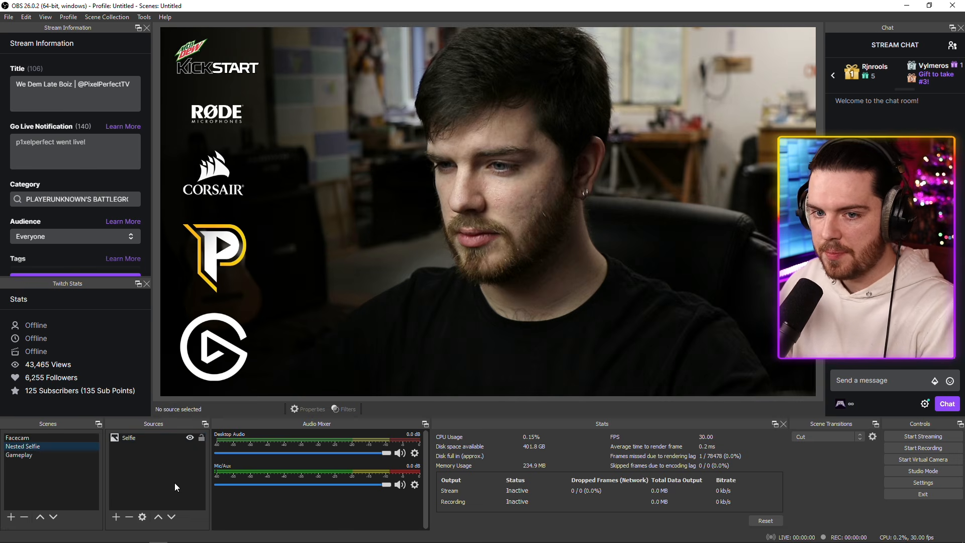
right_click(53, 447)
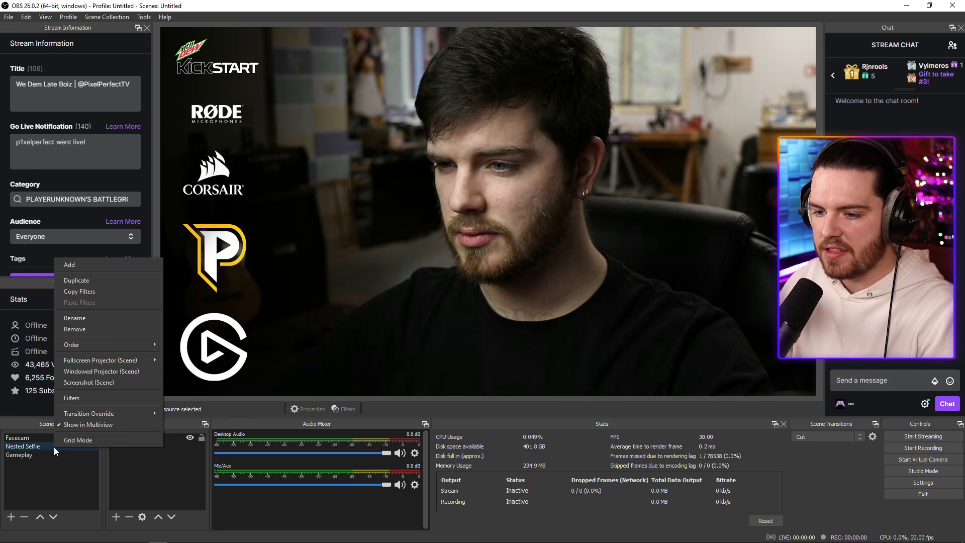
click(50, 477)
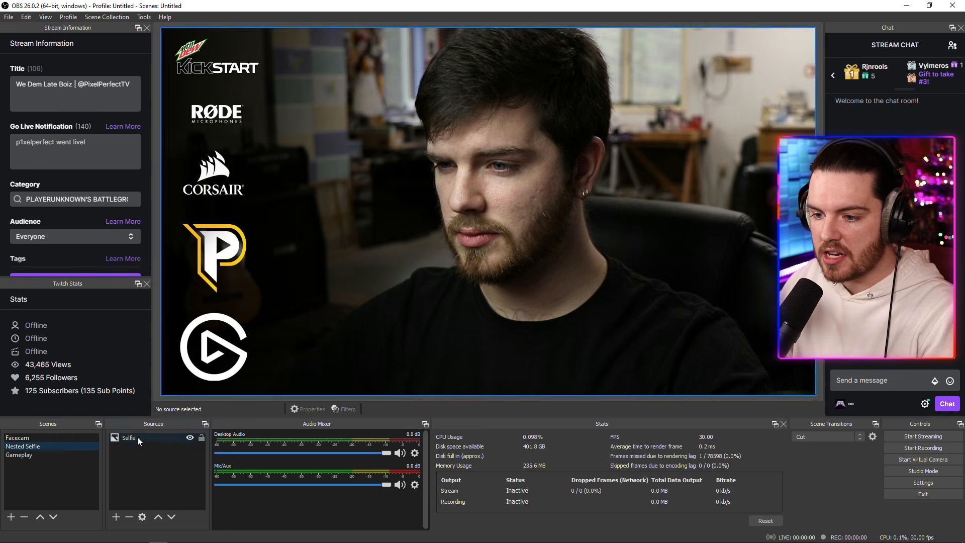
right_click(56, 445)
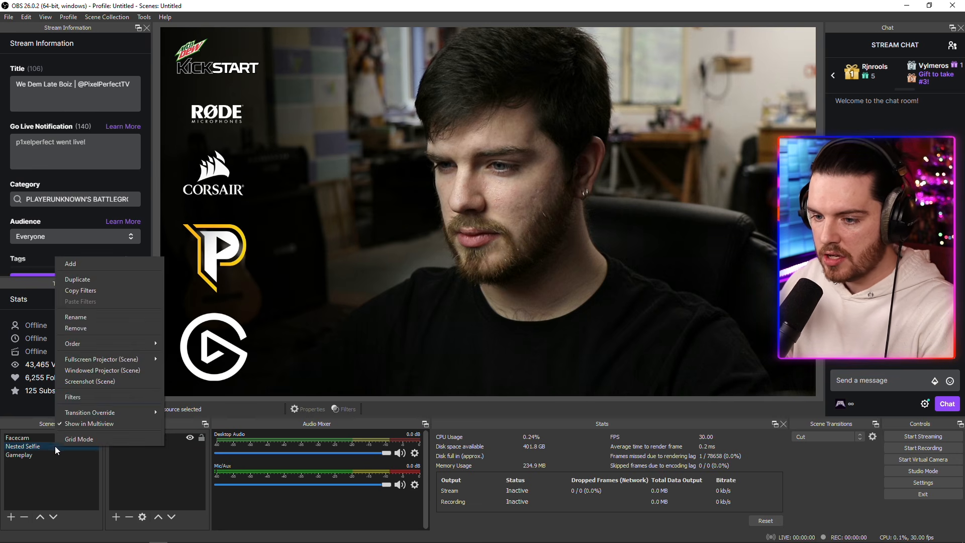
click(84, 397)
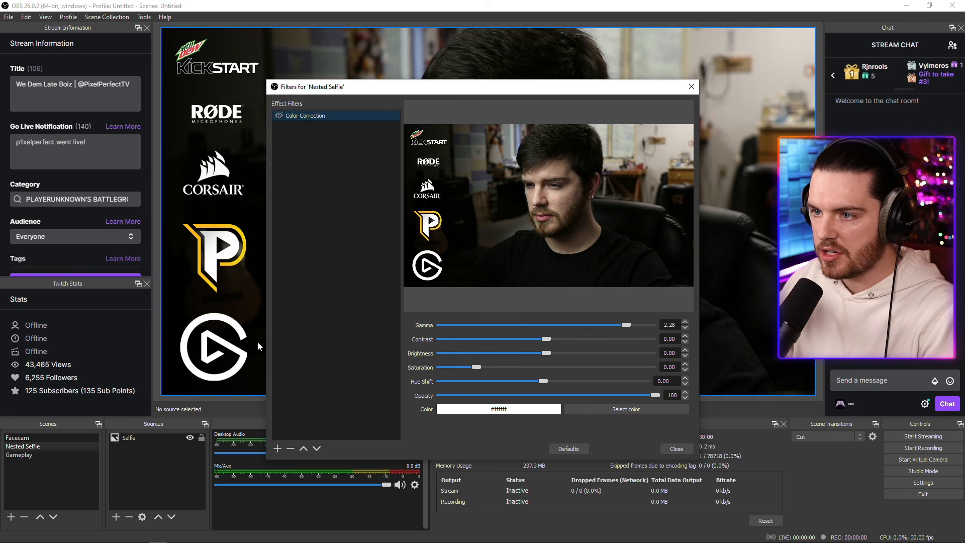
click(279, 114)
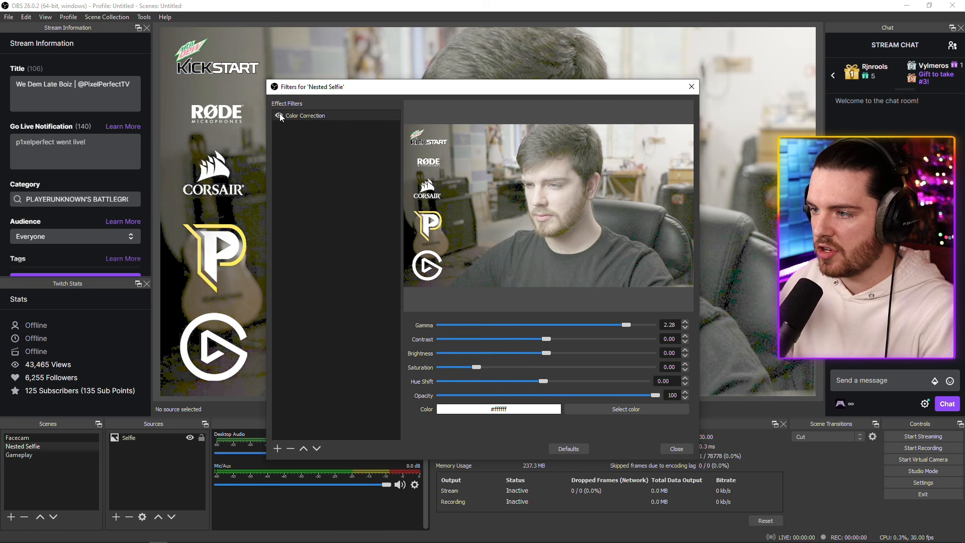
click(674, 448)
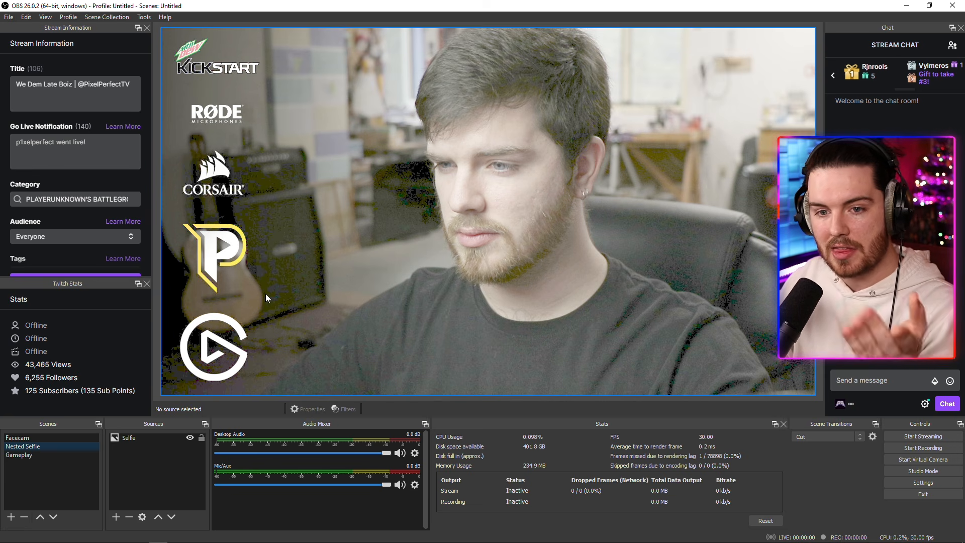
- Add the existing Nested Selfie scene as a source in the Gameplay scene
click(45, 455)
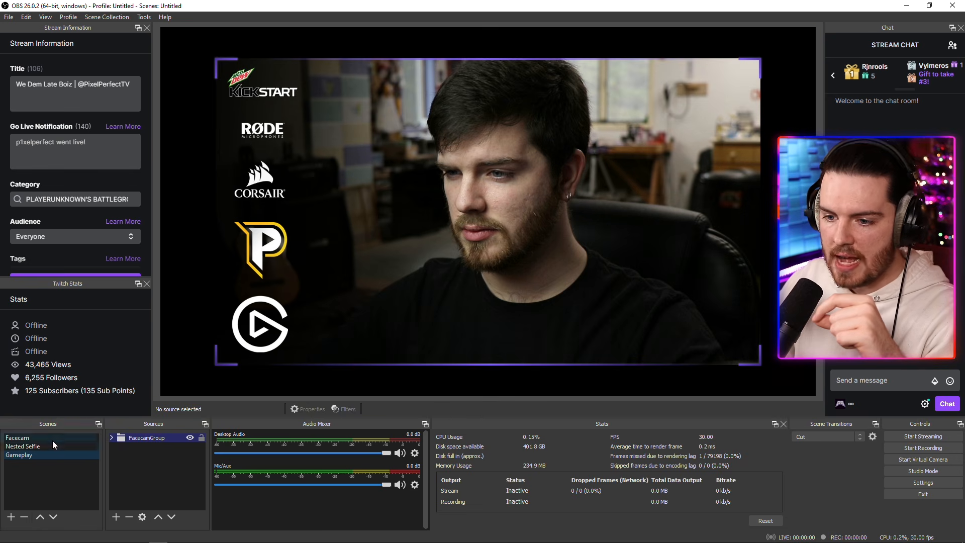
click(115, 518)
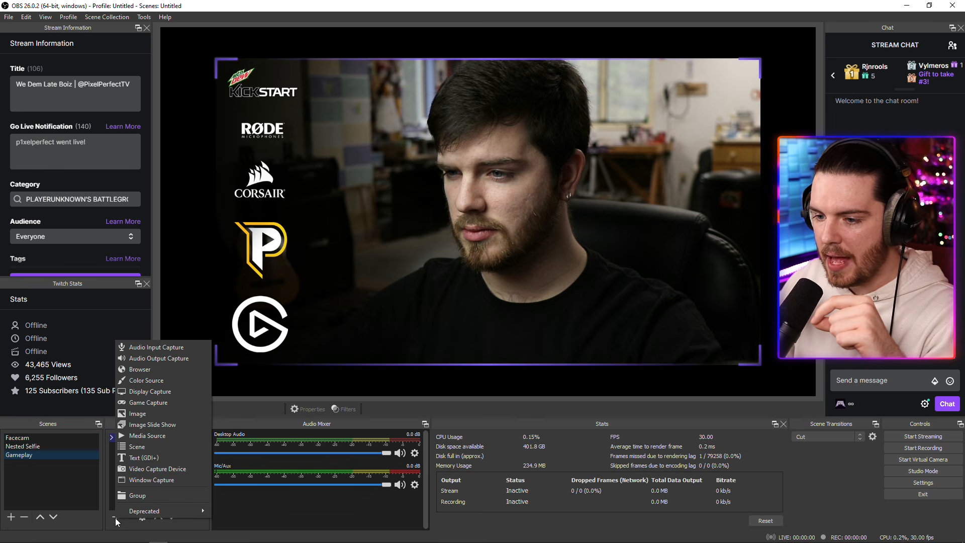
click(163, 447)
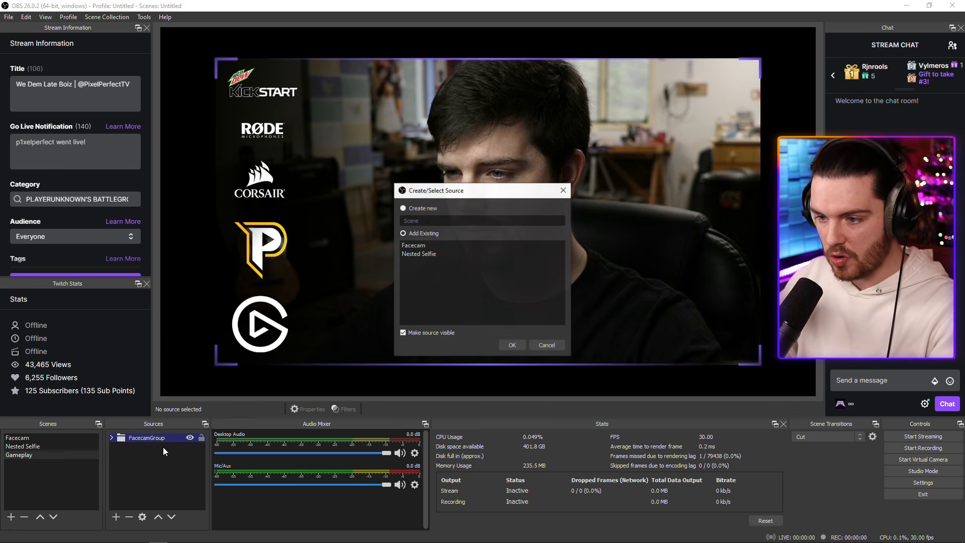
click(429, 254)
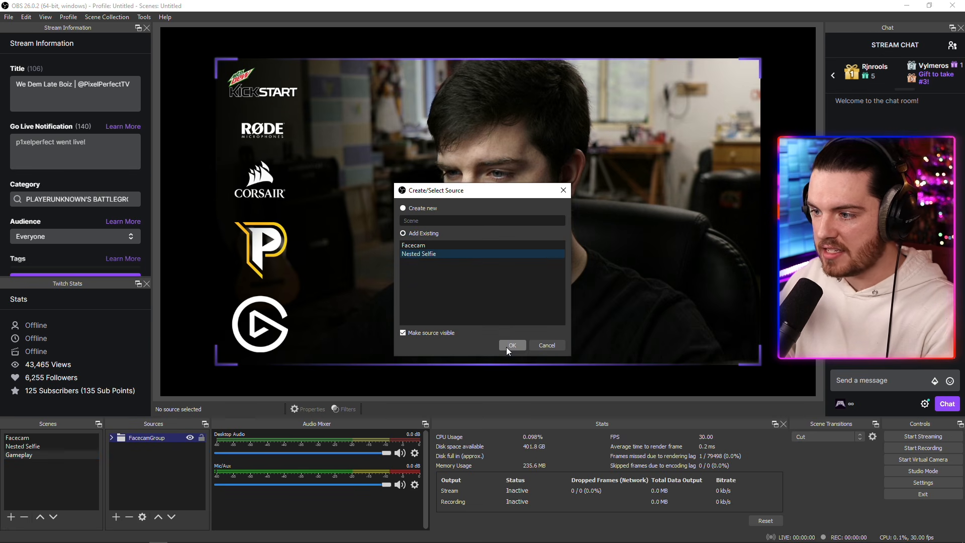
click(505, 347)
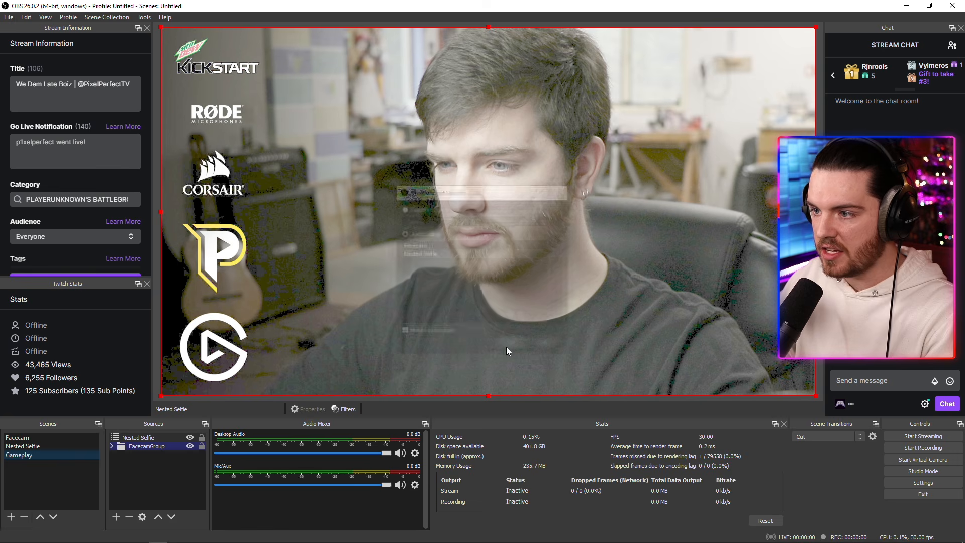
- Toggle the visibility of the Nested Selfie source to compare it with FacecamGroup underneath
click(189, 437)
click(189, 437)
click(189, 438)
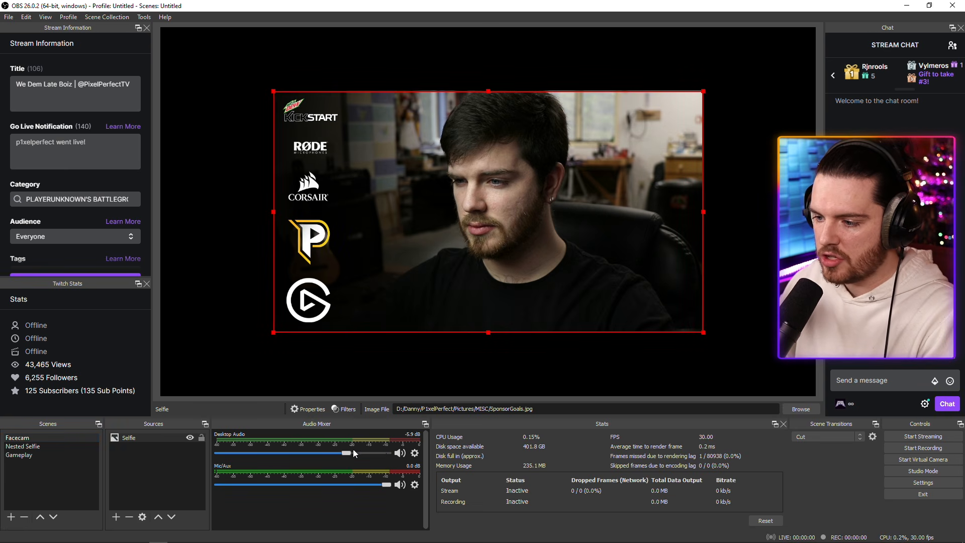
- Set the Desktop Audio volume to exactly -8.0 dB in the advanced audio properties
drag(349, 453, 451, 457)
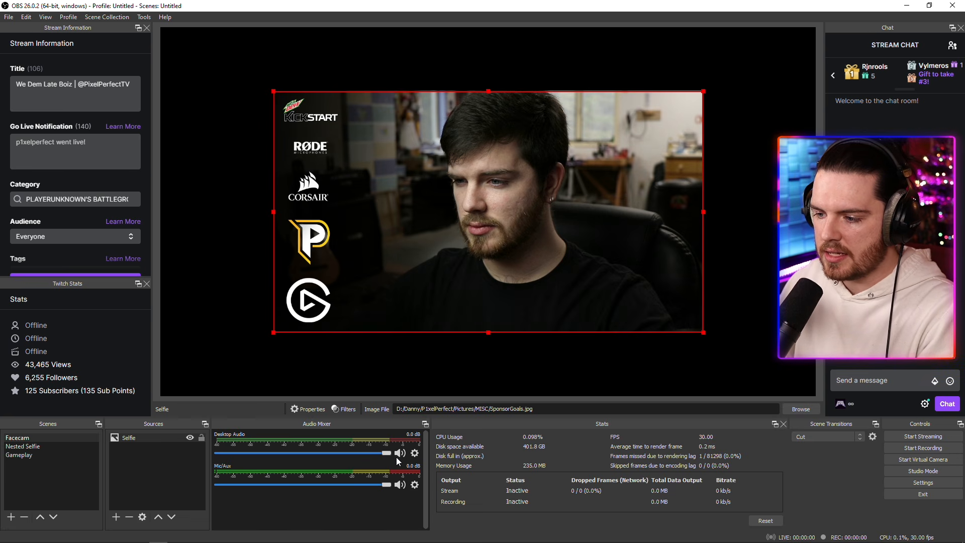
drag(343, 453, 336, 452)
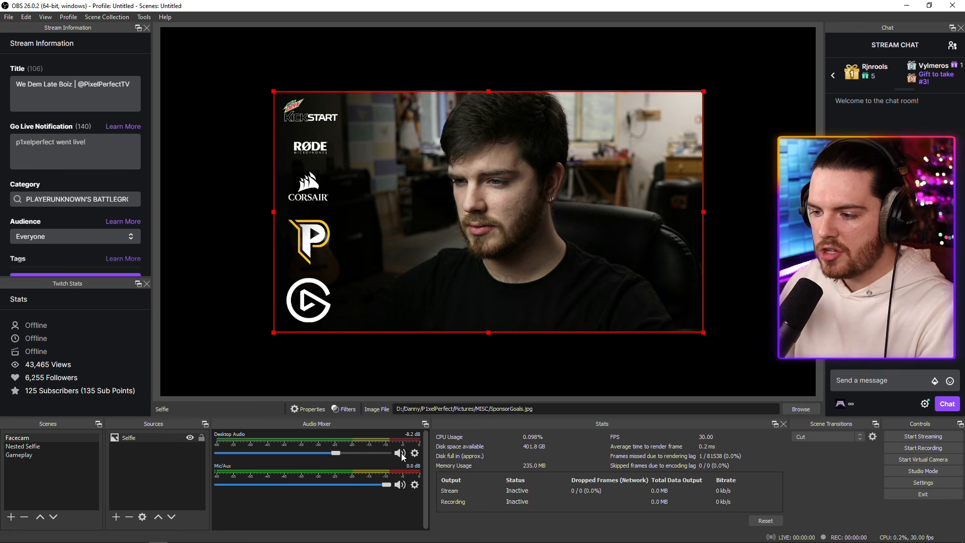
click(415, 454)
click(427, 449)
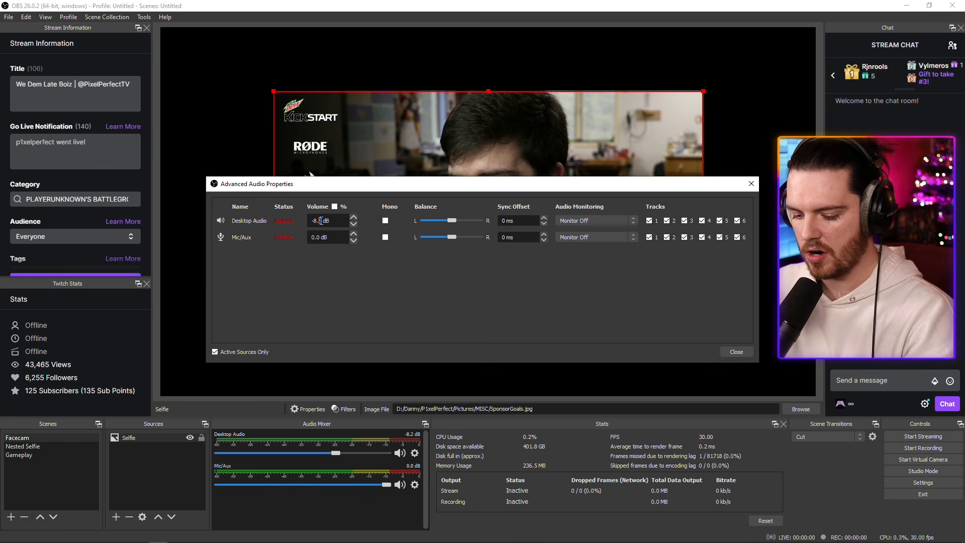
text(0)
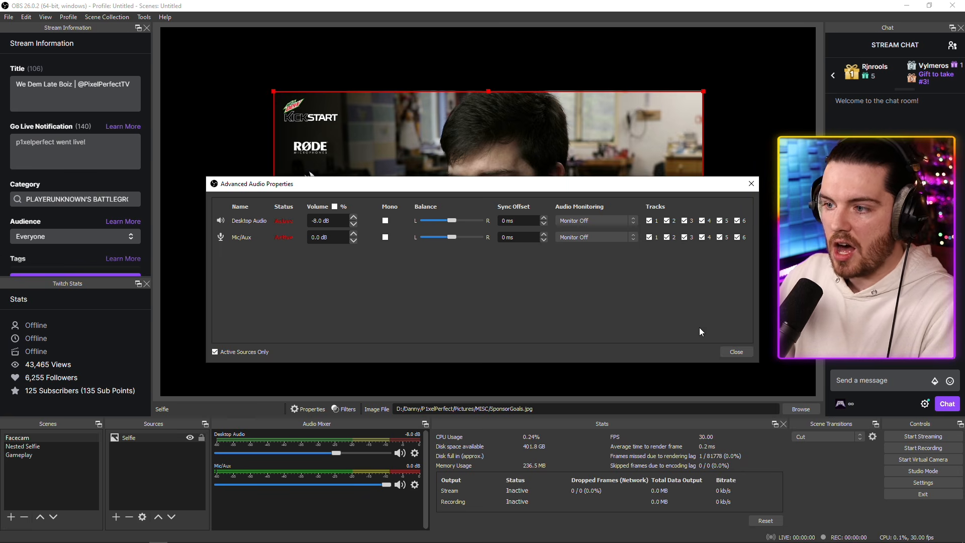
click(737, 351)
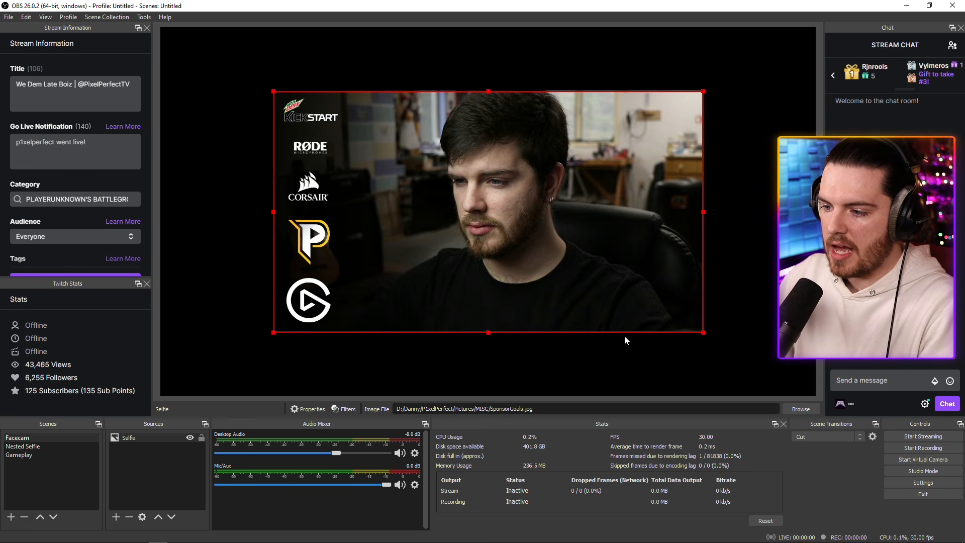
- Lock the volume of the Desktop Audio channel in the audio mixer
click(416, 454)
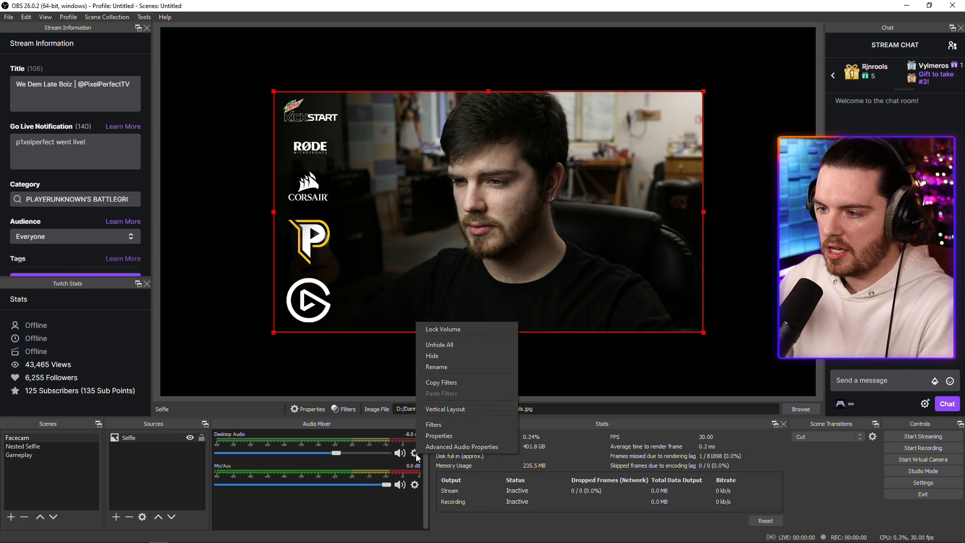
click(462, 329)
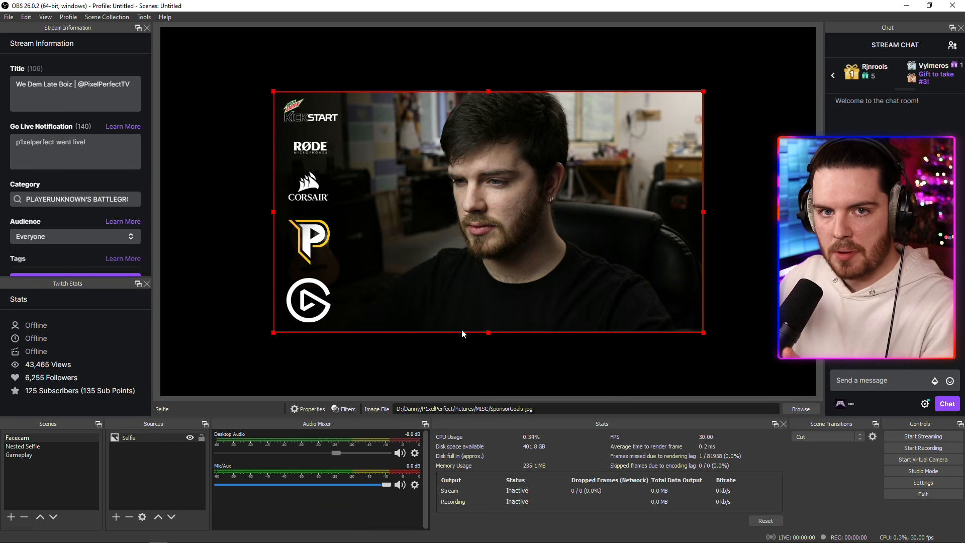
- Lower the Mic/Aux volume slightly, return it to 0.0 dB, and check the Desktop Audio lock option
click(381, 484)
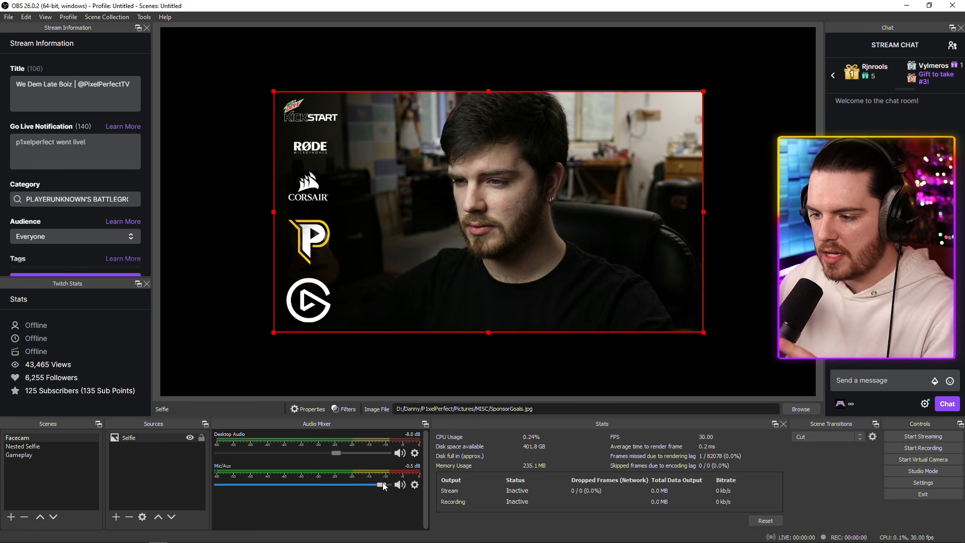
scroll(382, 484, down, 1)
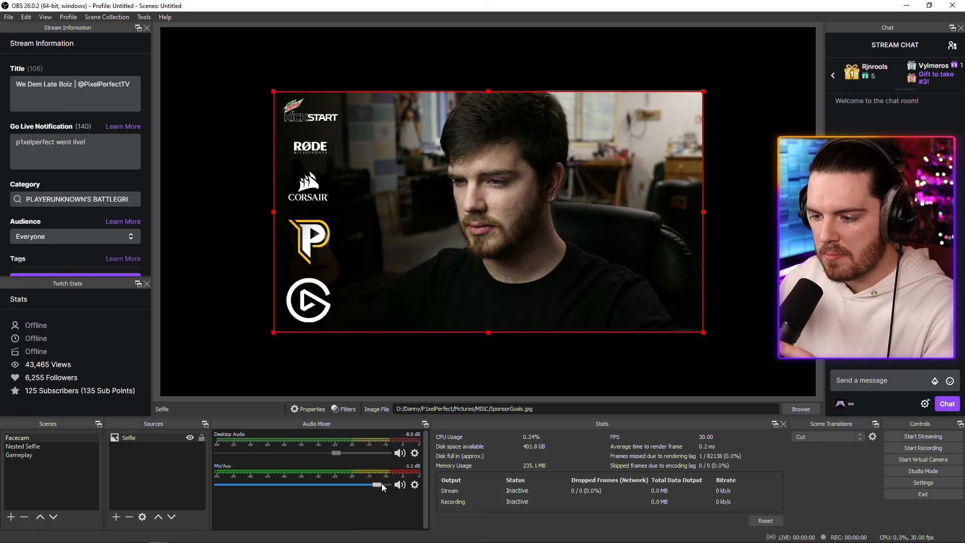
drag(381, 483, 389, 484)
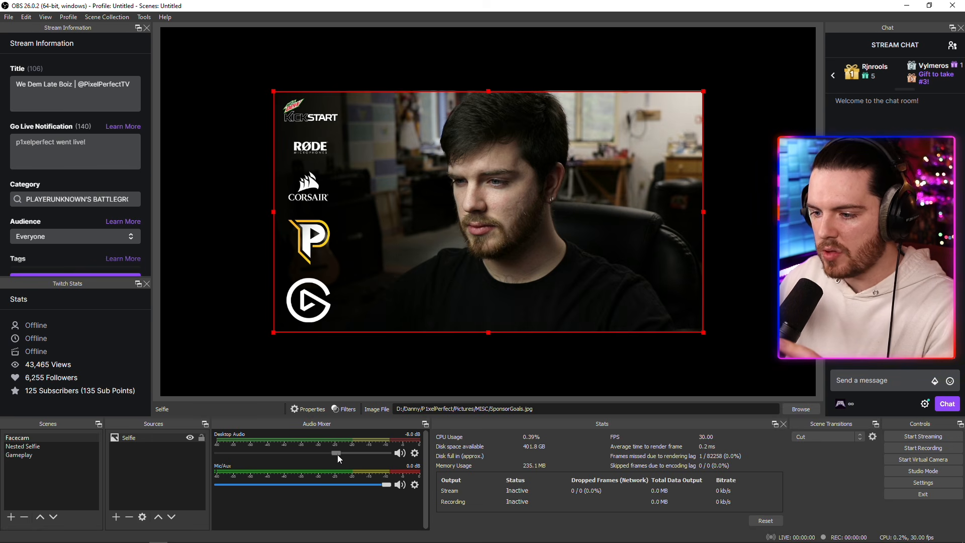
click(415, 452)
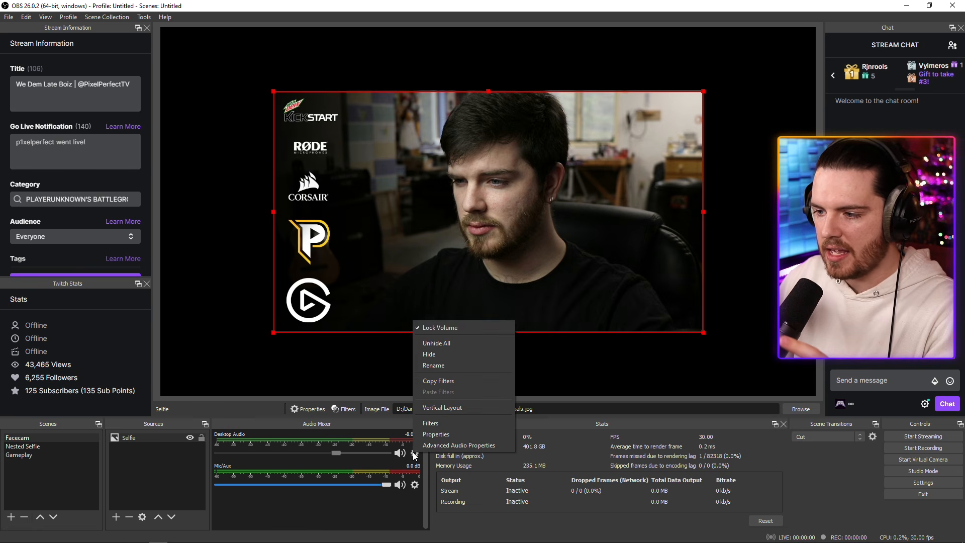
click(355, 451)
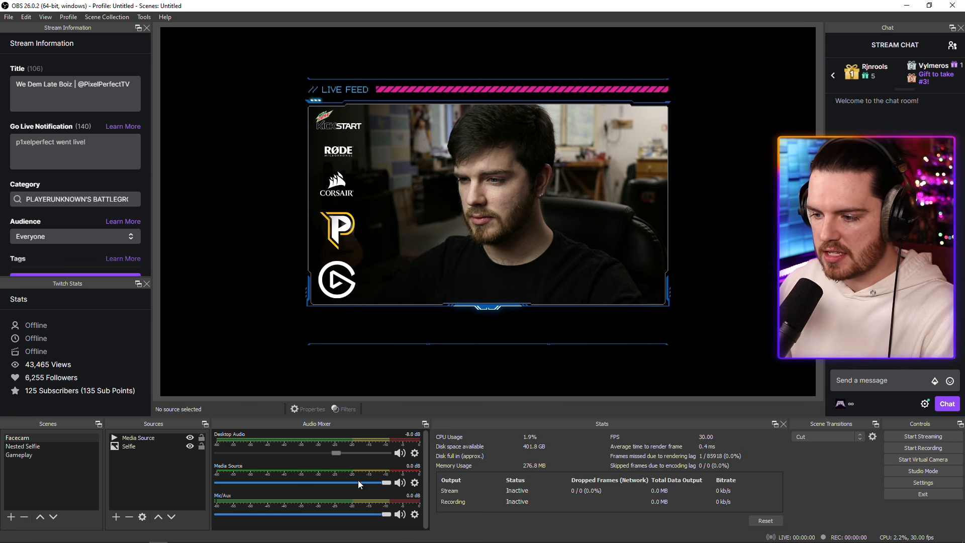
- Mute the Media Source channel in the audio mixer, and try hiding it and unhiding all channels
click(397, 483)
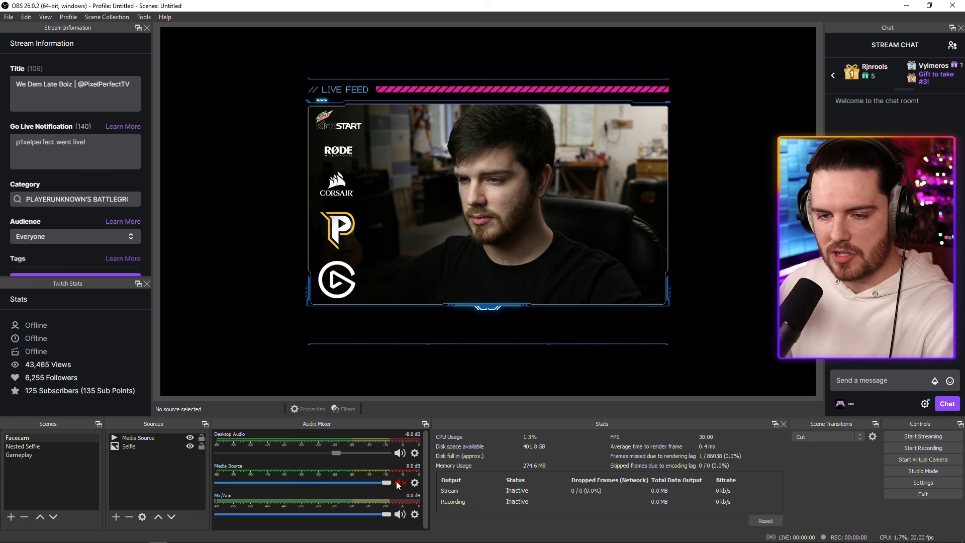
right_click(417, 489)
click(447, 391)
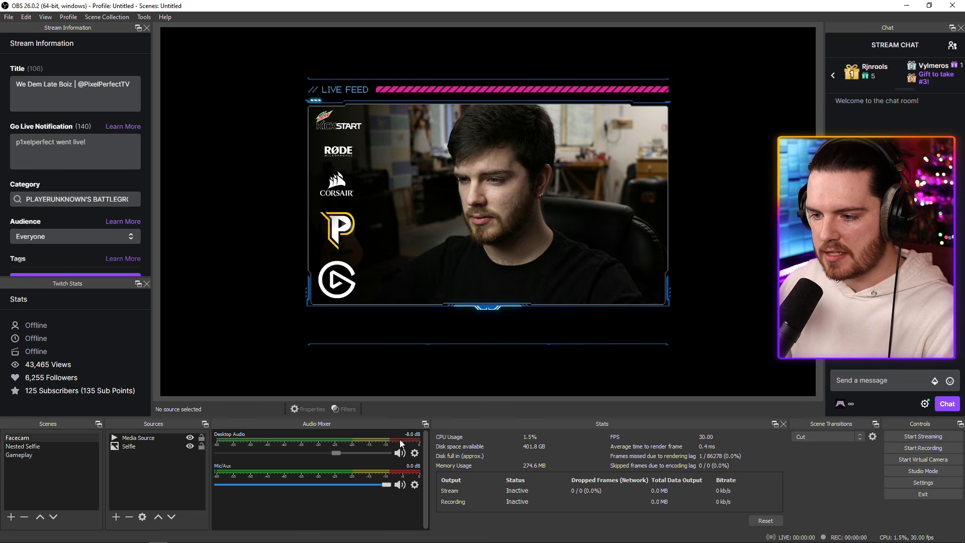
right_click(297, 505)
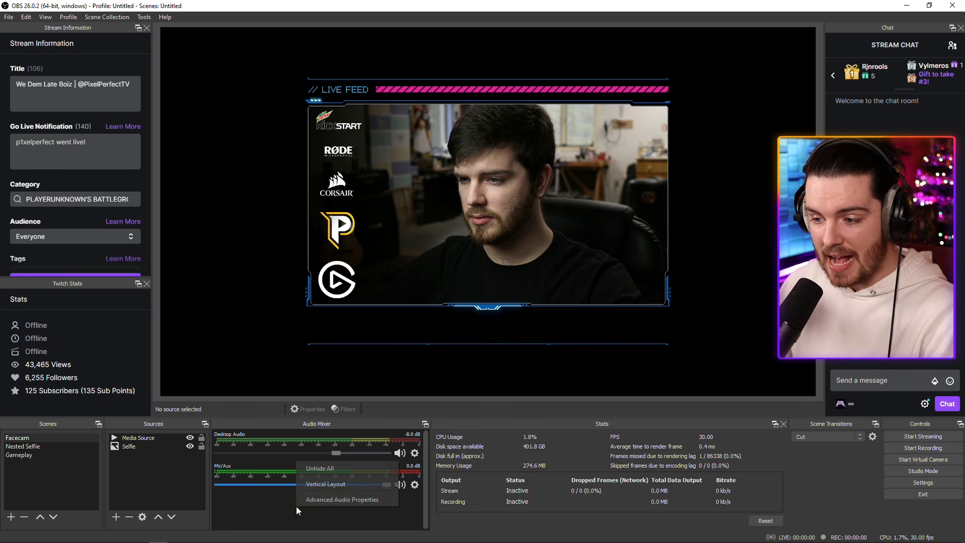
click(330, 468)
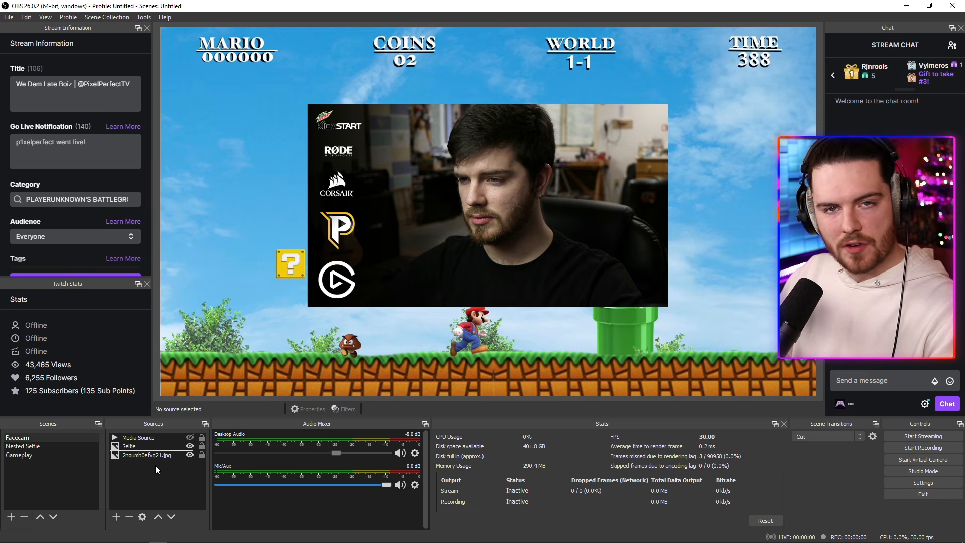
- Enable the Image Mask/Blend filter on the Selfie source with type Alpha Mask (Alpha Channel)
right_click(149, 446)
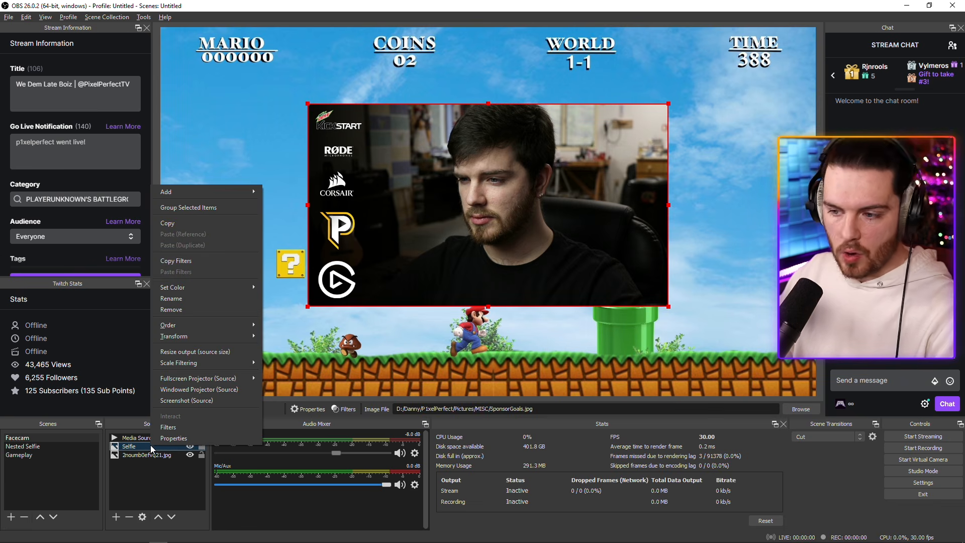
click(169, 427)
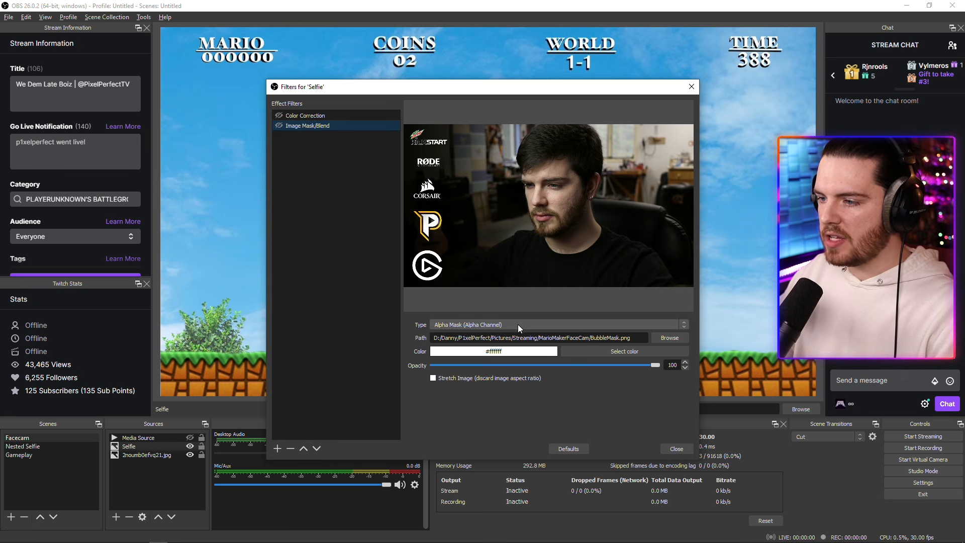
click(493, 326)
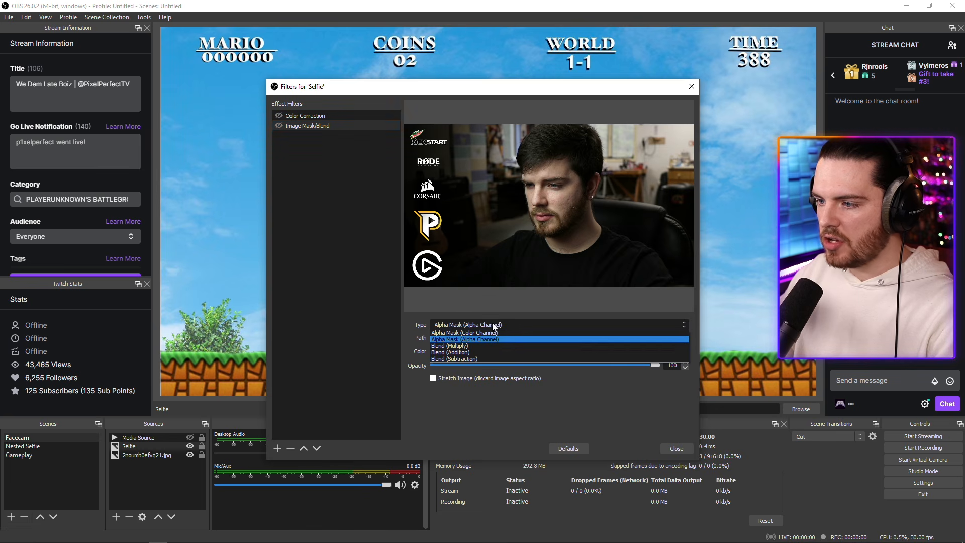
click(514, 340)
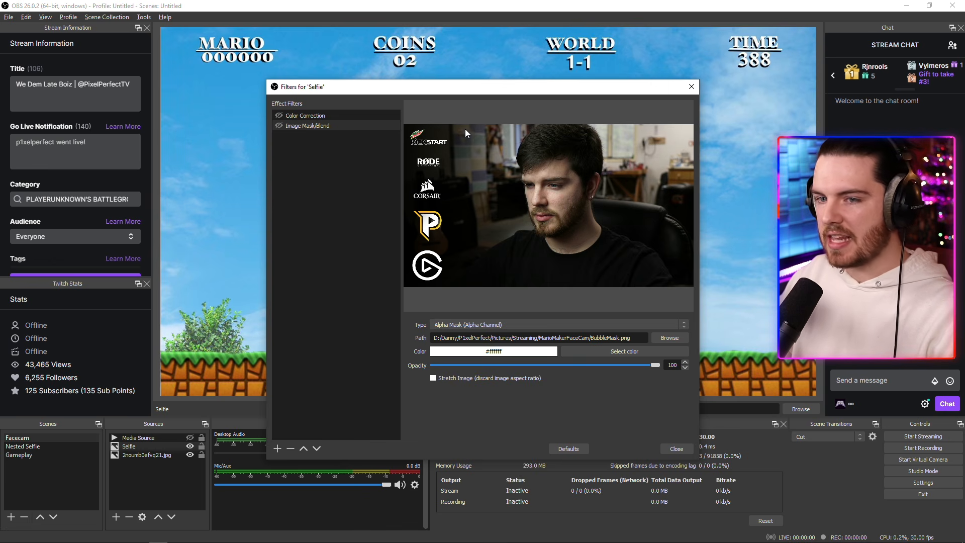
click(279, 126)
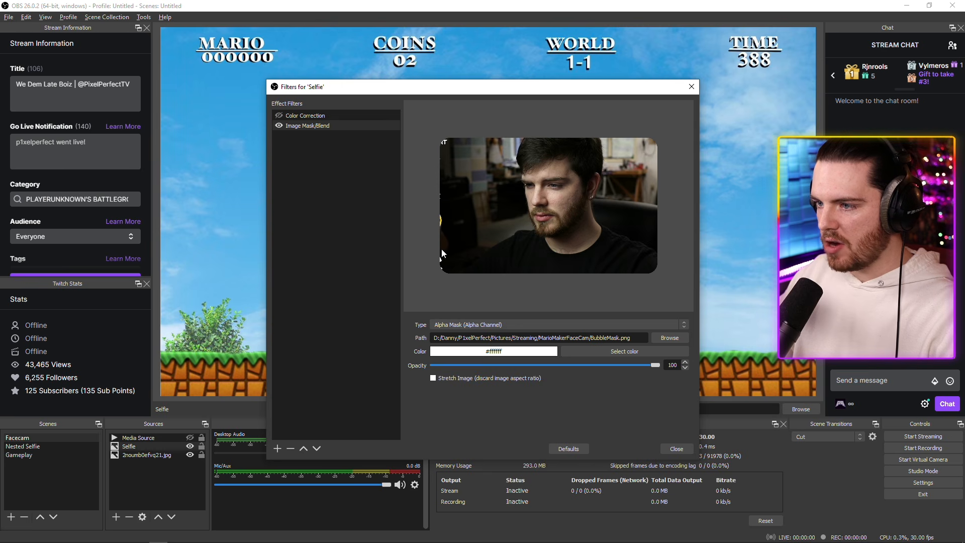
click(678, 447)
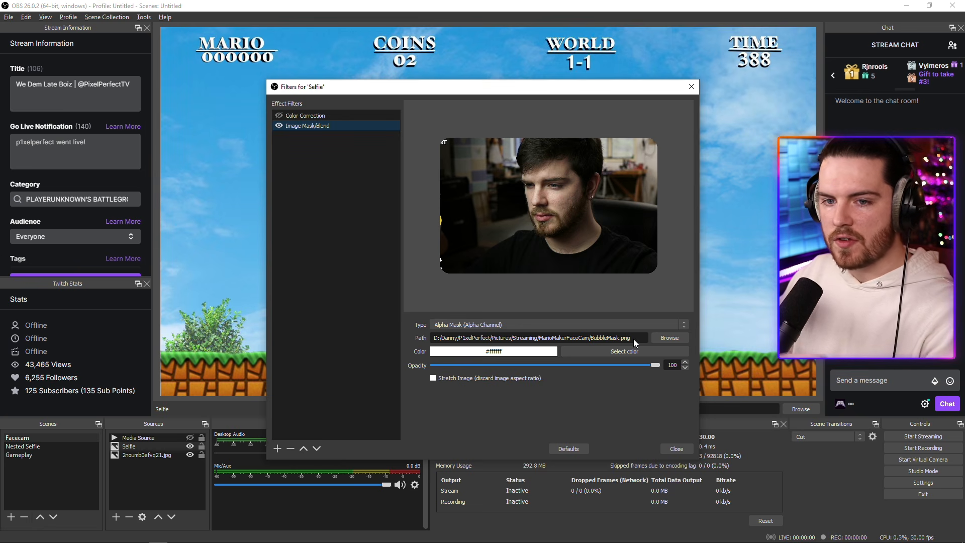
- Examine the mask images available in the MarioMakerFaceCam folder for the Selfie's Image Mask/Blend filter, without choosing another
click(656, 338)
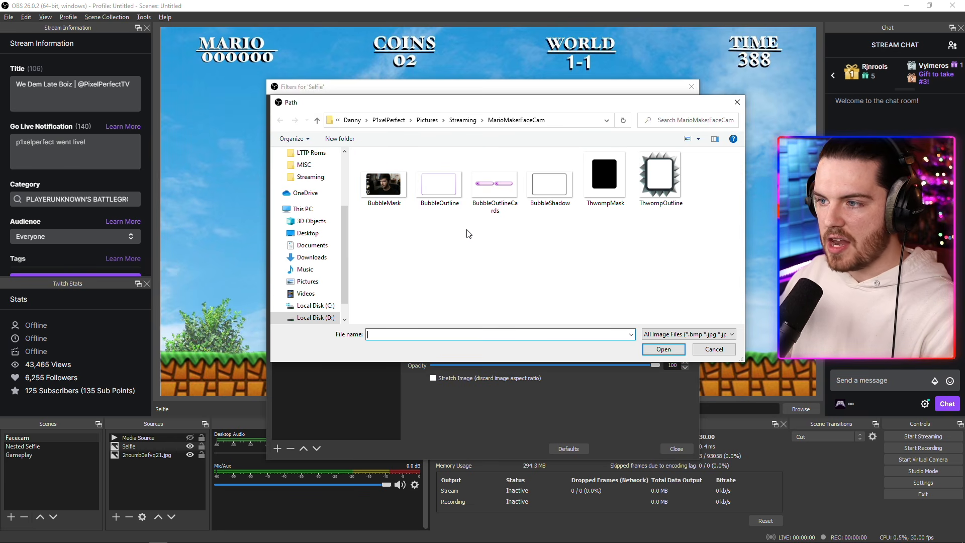
click(724, 354)
click(676, 448)
- Add a new image source using BubbleOutline.png to the Facecam scene
click(117, 517)
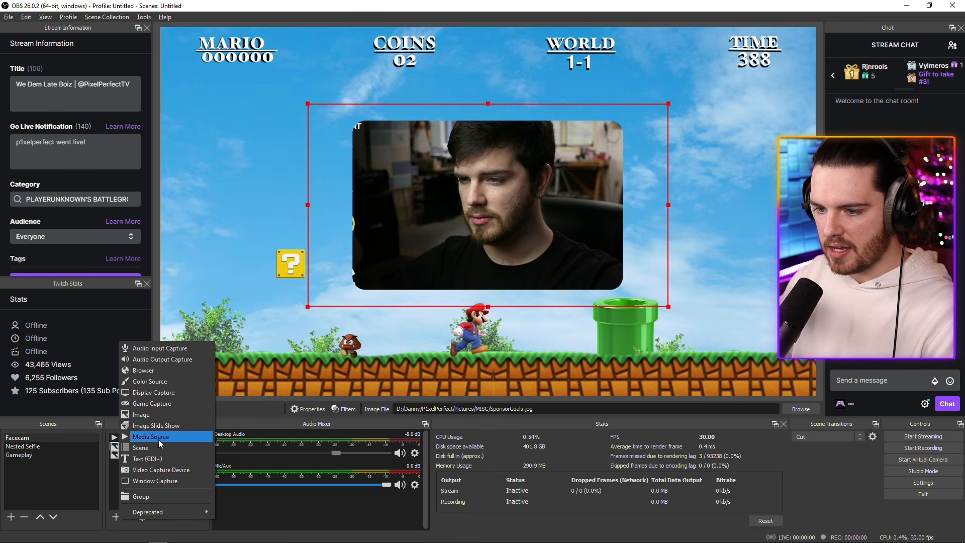
click(160, 414)
click(517, 346)
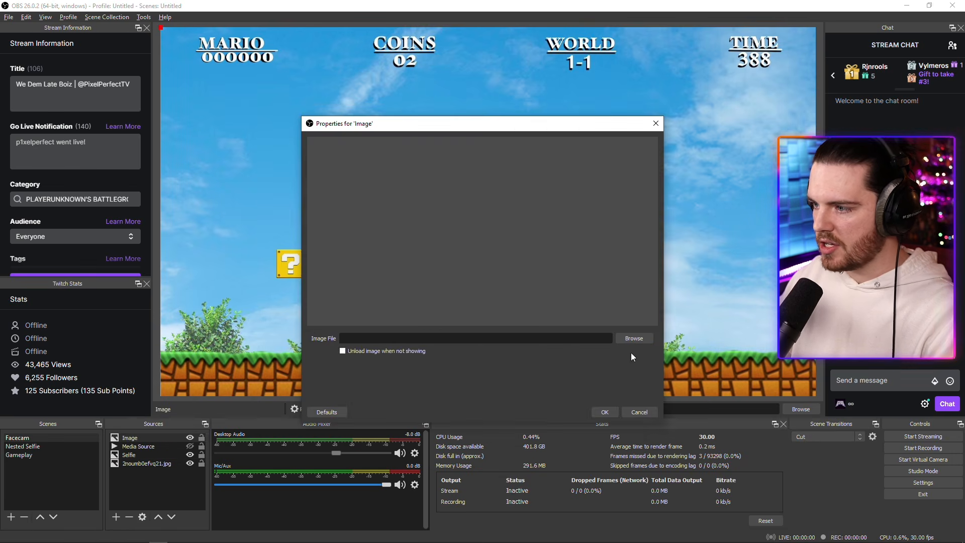
click(631, 338)
click(699, 386)
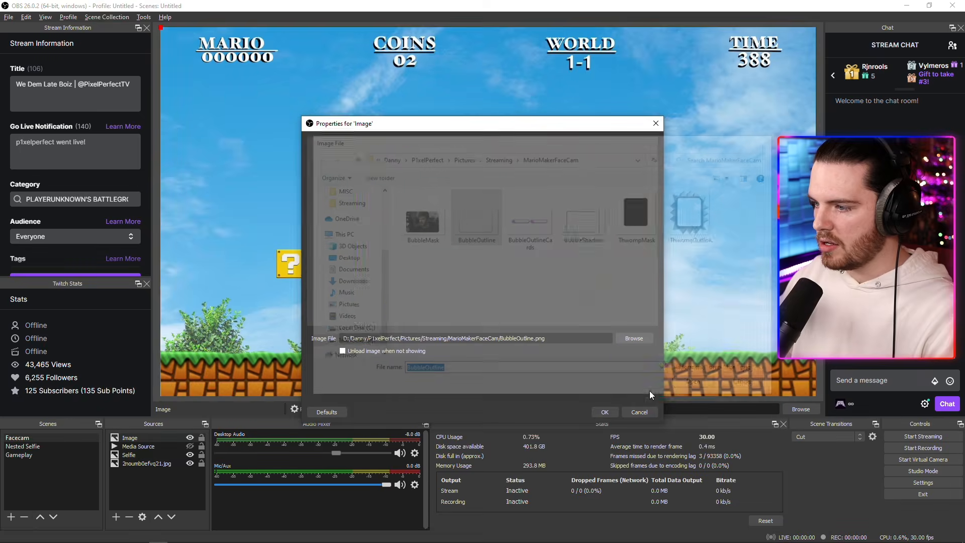
click(605, 411)
- Scale down the BubbleOutline image and nudge it upward until its border frames the masked Selfie
drag(211, 58, 283, 95)
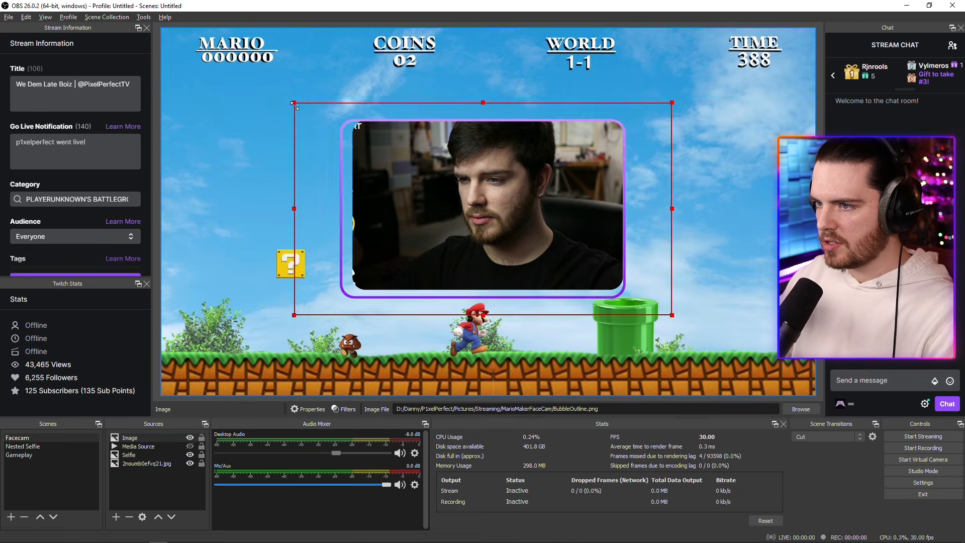
drag(294, 102, 307, 109)
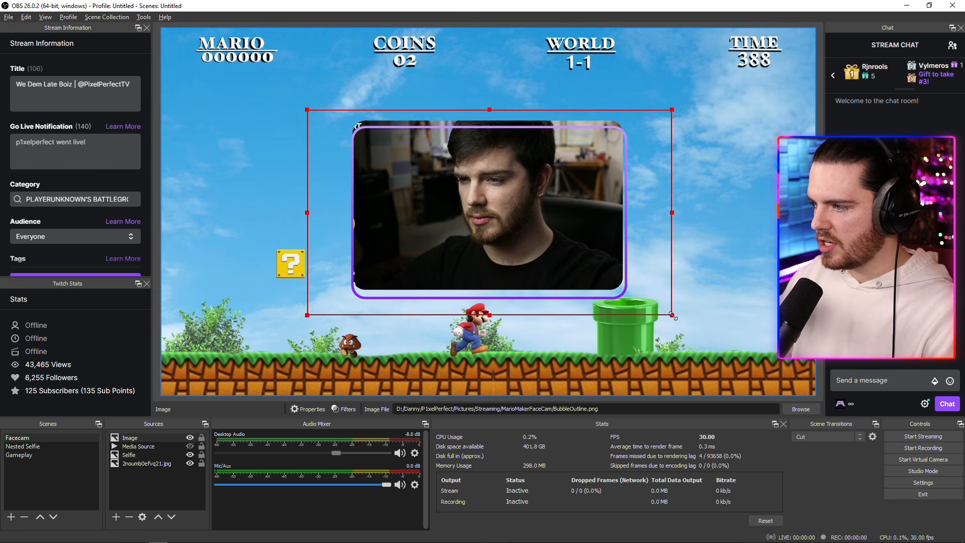
drag(671, 316, 668, 315)
key(Up)
key(Up)
key(Up)
key(Up)
key(Up)
key(Up)
key(Up)
key(Up)
key(Up)
key(Up)
key(Up)
key(Up)
key(Up)
key(Up)
key(Up)
key(Up)
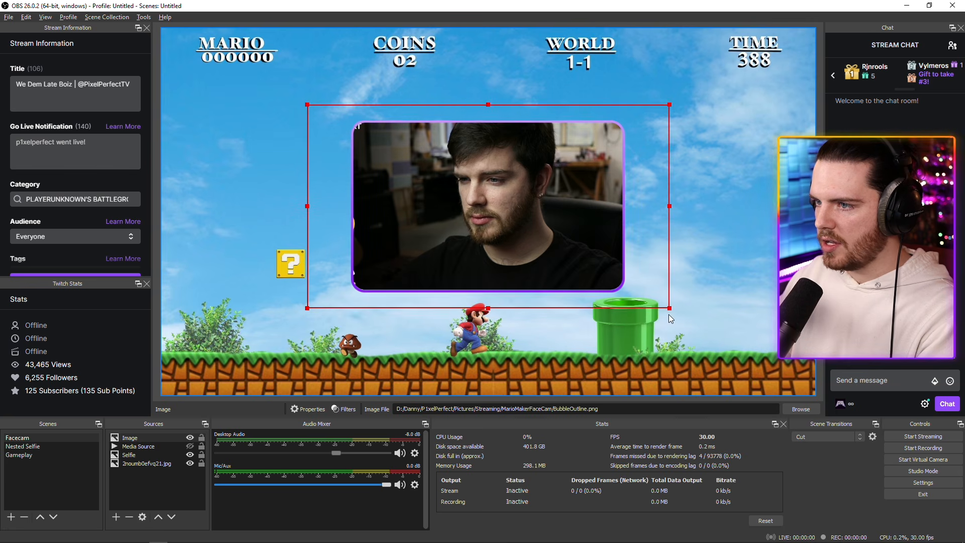
- Switch to the Gameplay scene and back to Facecam to check the Cut transition
click(759, 245)
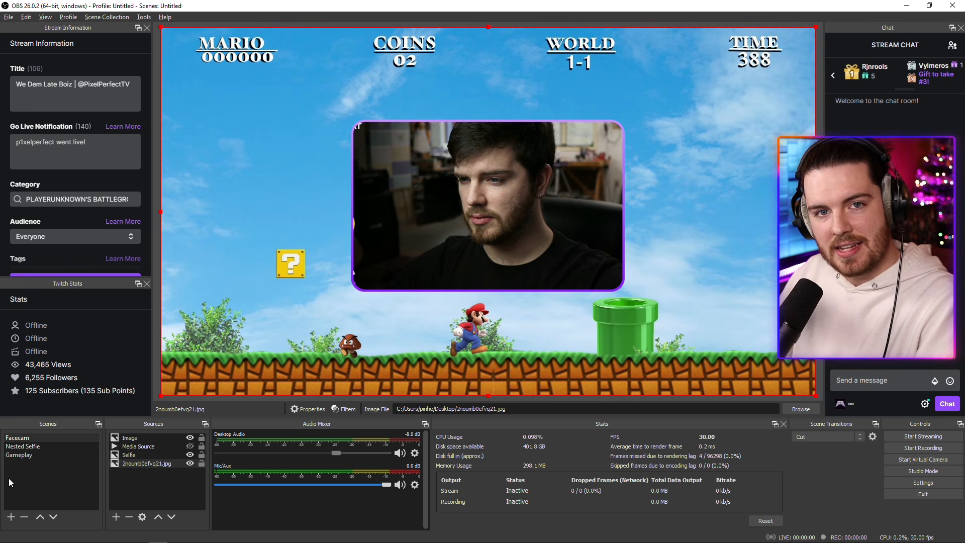
click(30, 455)
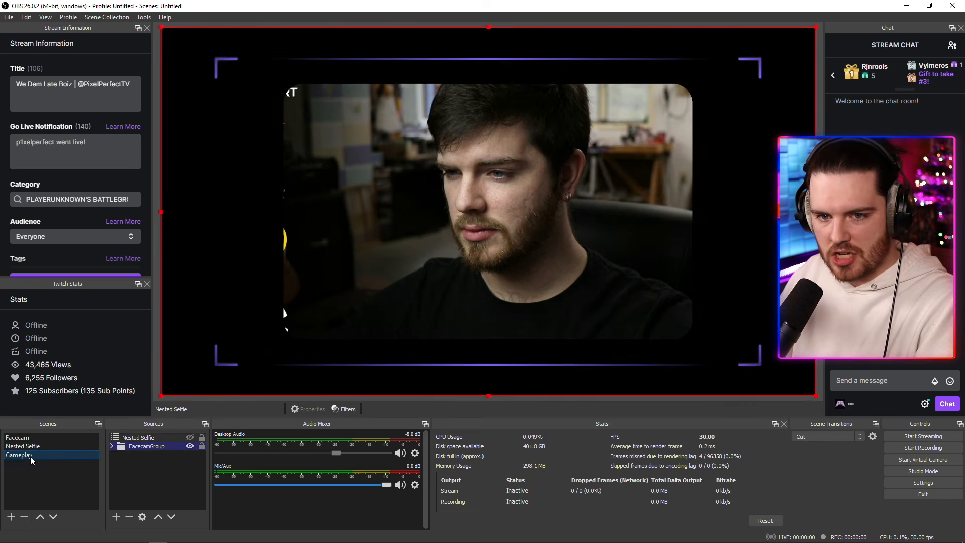
click(34, 438)
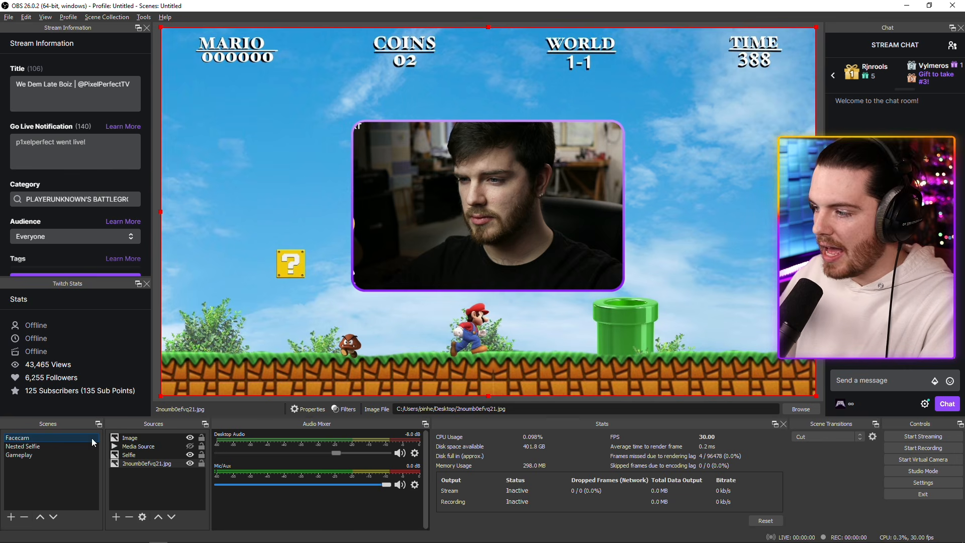
- Set the scene transition to Fade and test it by switching to Gameplay and back to Facecam
click(855, 436)
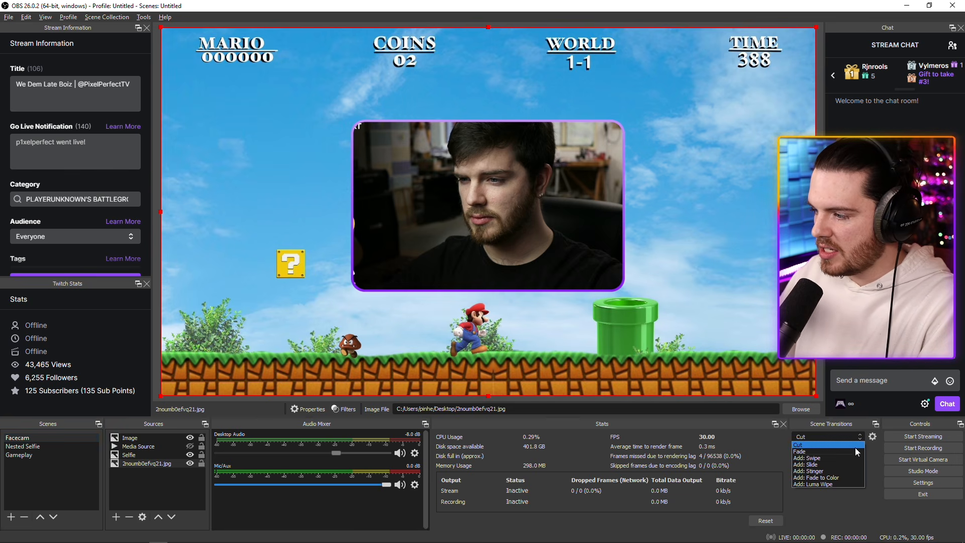
click(854, 451)
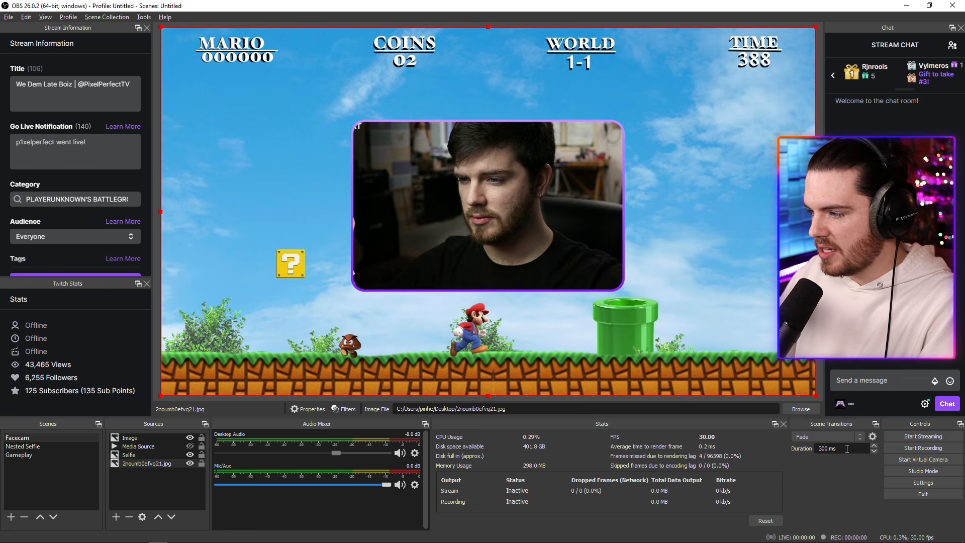
click(50, 443)
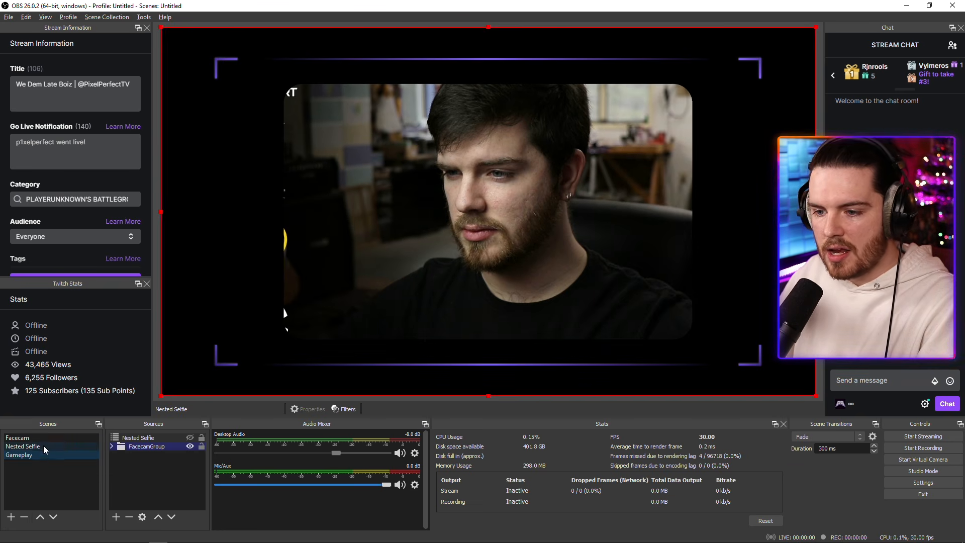
click(45, 440)
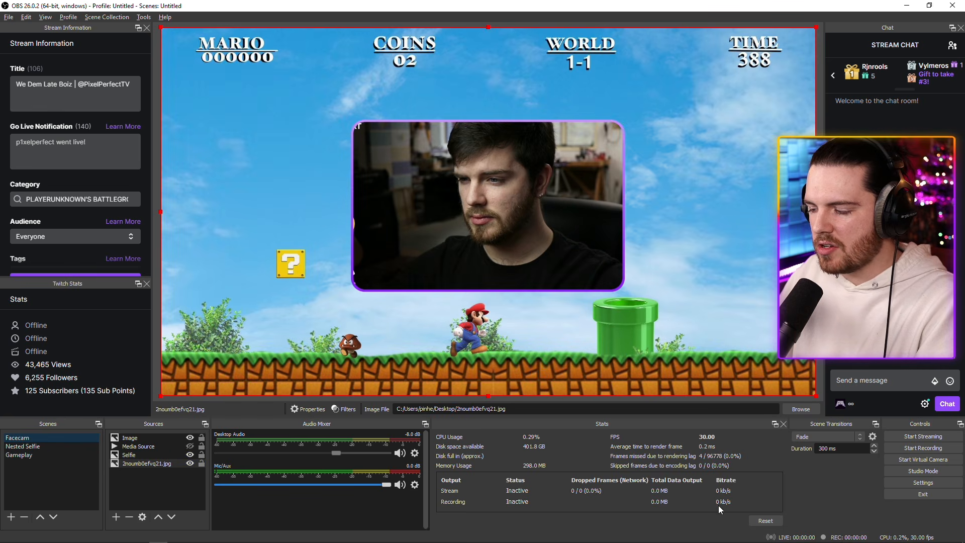
- Add a Swipe scene transition and a Stinger transition named Nova
click(859, 437)
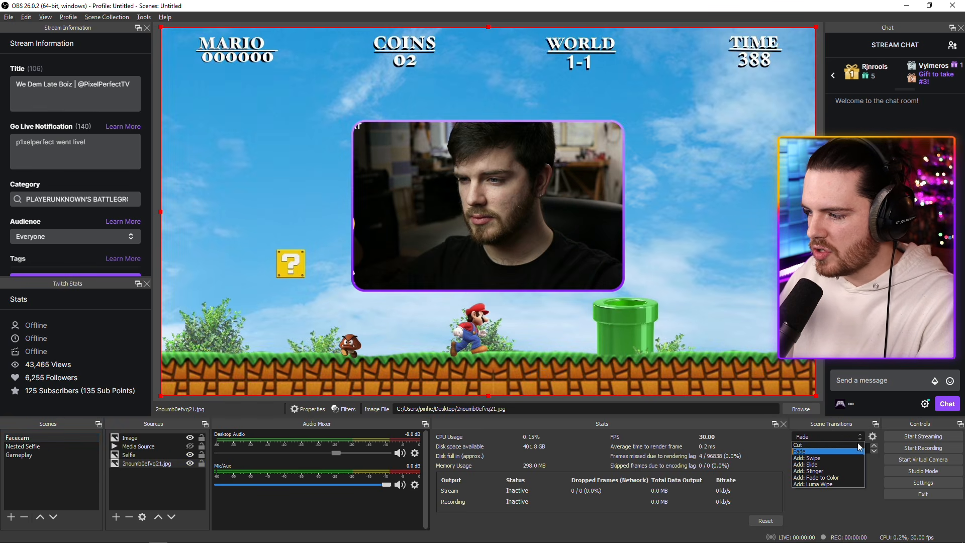
click(879, 462)
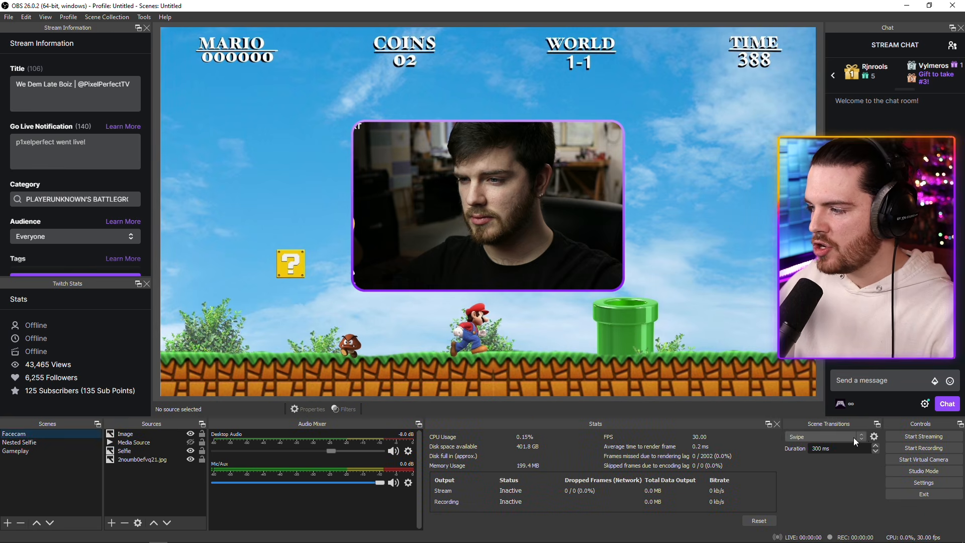
click(862, 436)
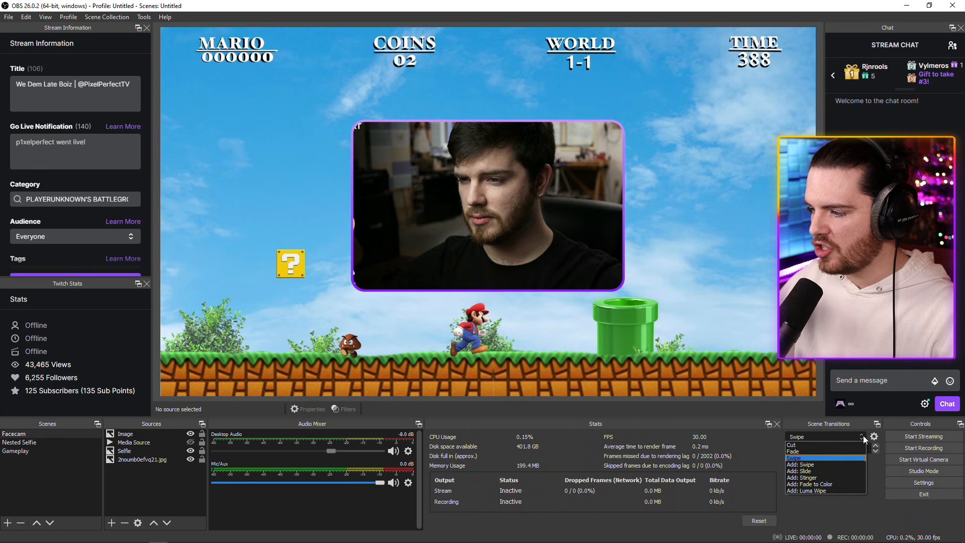
click(842, 471)
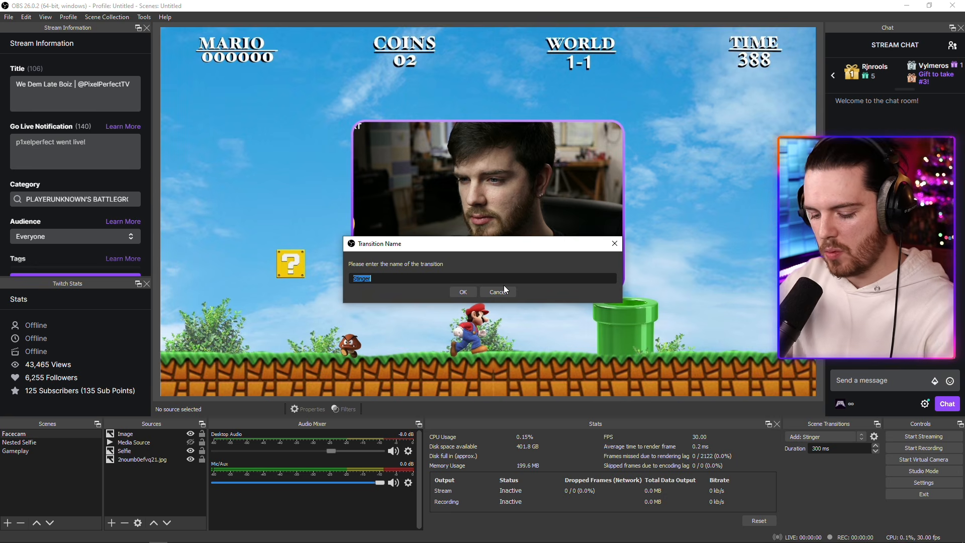
text(Nop)
text(a)
key(Return)
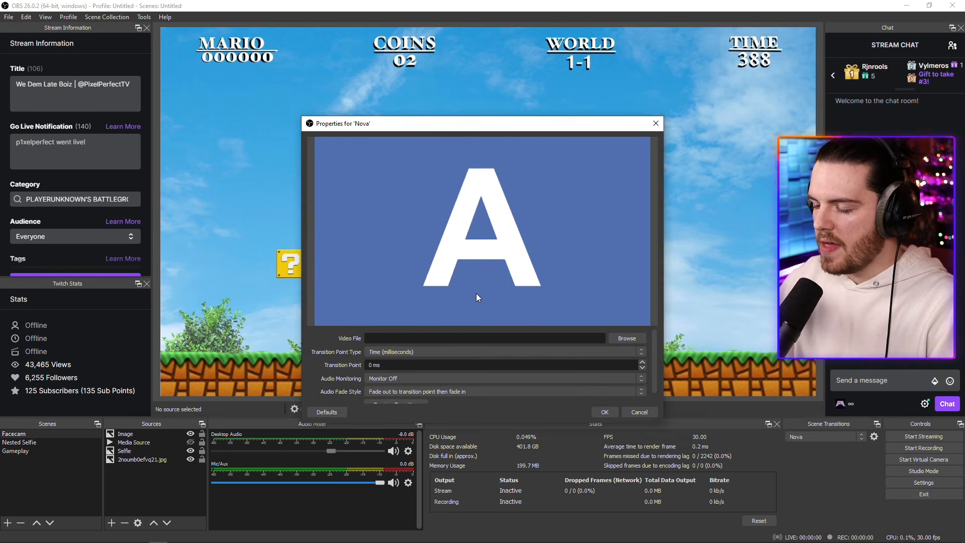
- Use Transition_Stinger_Blue.webm from the Stinger Transitions folder as Nova's video file and test the stinger by switching to Nested Selfie
click(625, 339)
click(342, 343)
double_click(451, 216)
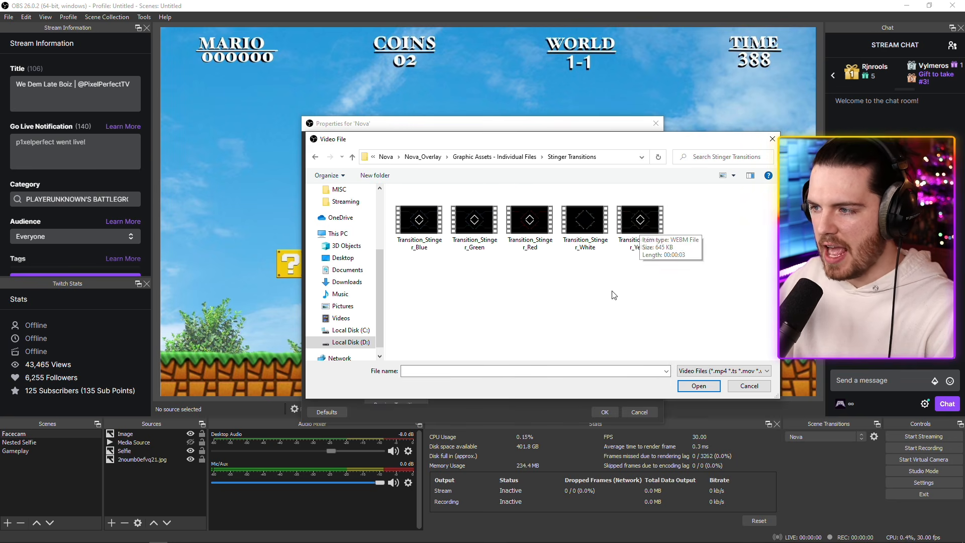
click(421, 239)
click(698, 387)
mouse_move(654, 361)
mouse_down()
mouse_move(655, 374)
mouse_move(657, 349)
mouse_up()
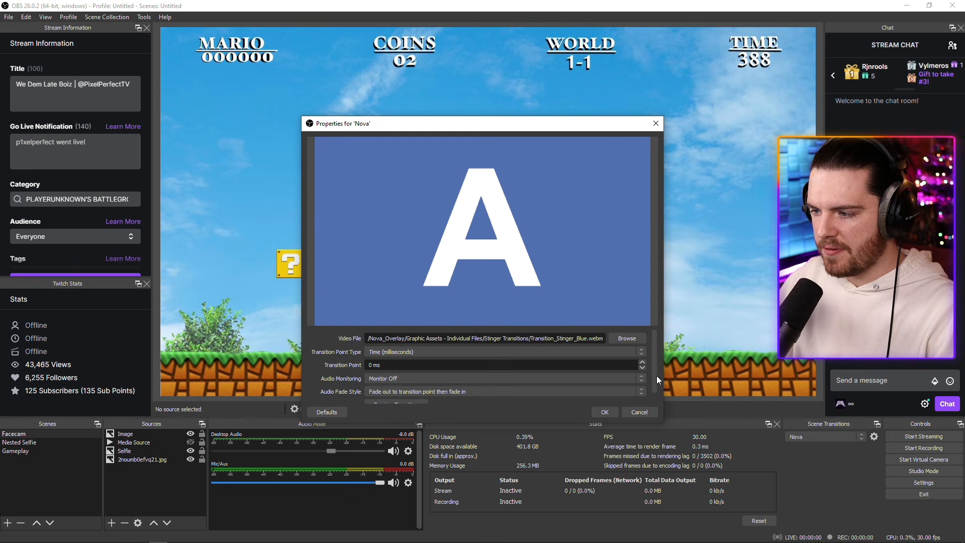
click(604, 412)
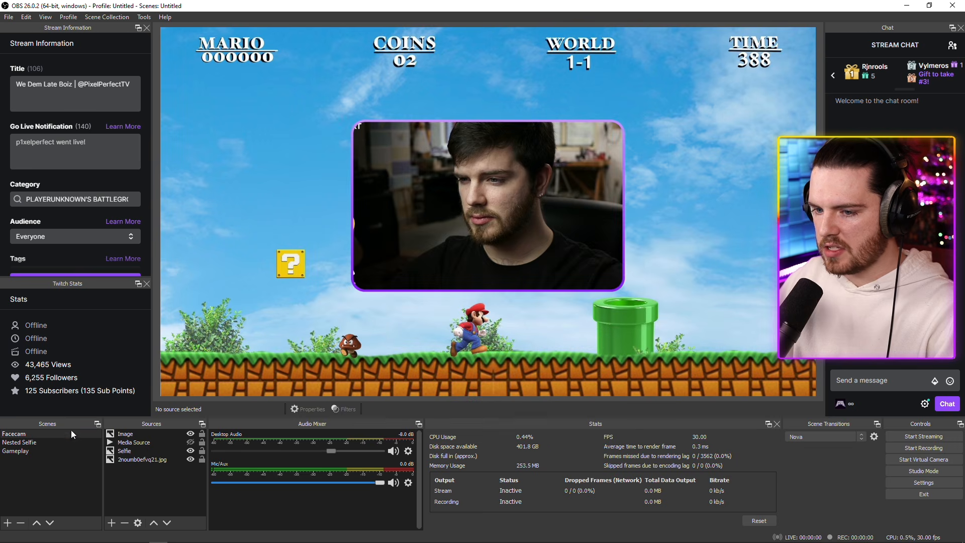
click(32, 442)
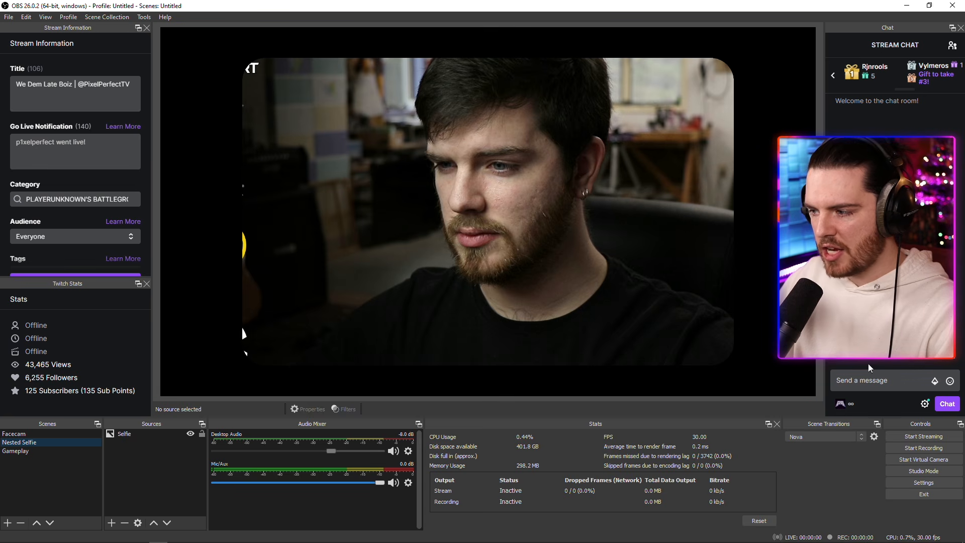
- In the Nova stinger's properties, set the transition point type to Frame and the transition point to 60
click(874, 437)
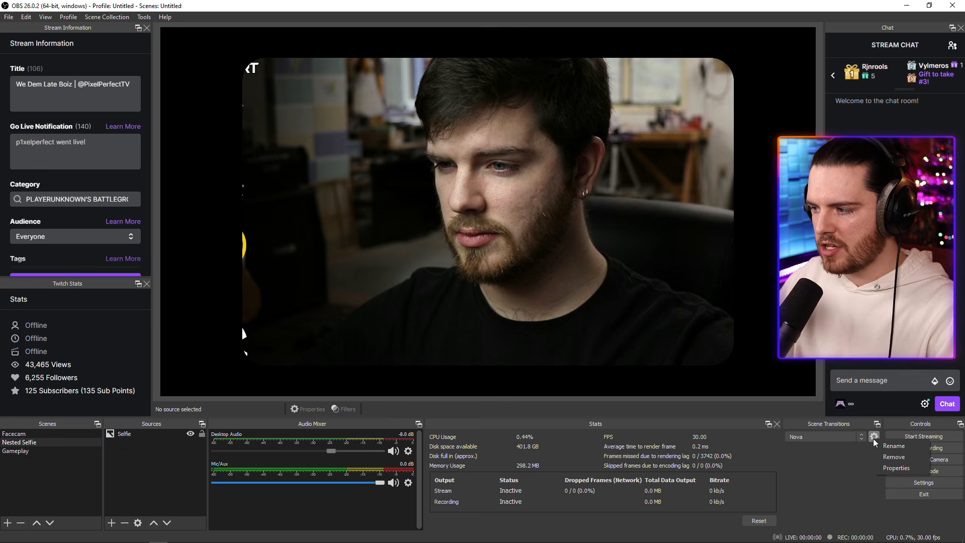
click(887, 468)
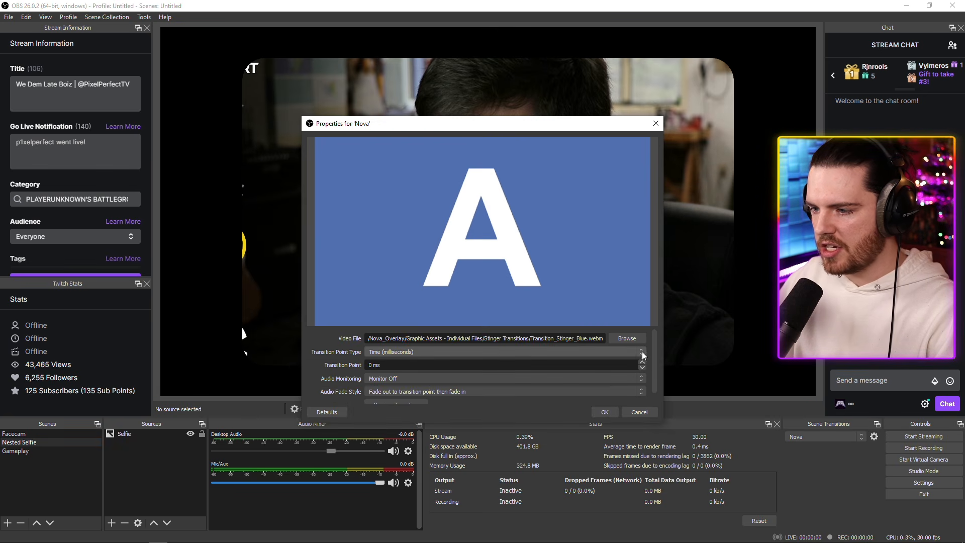
click(641, 351)
click(636, 365)
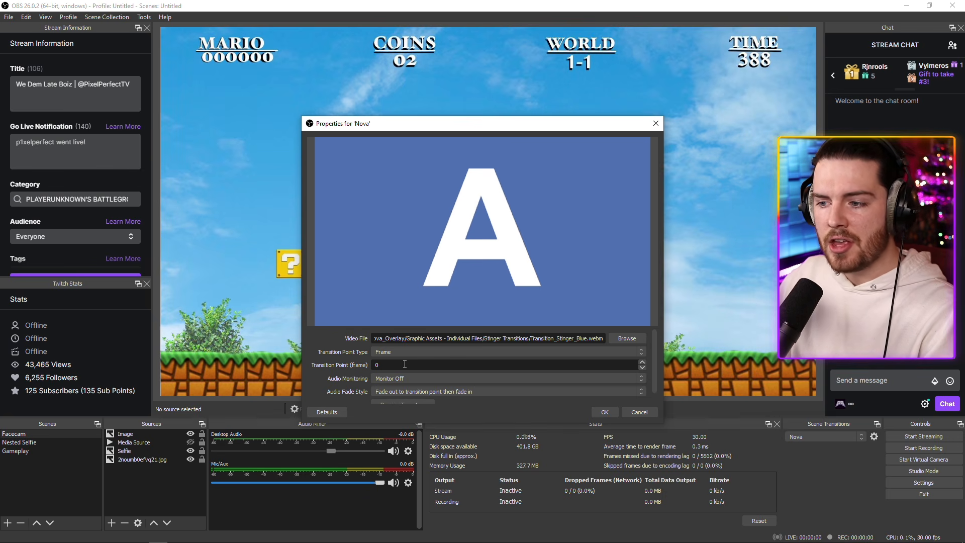
text(60)
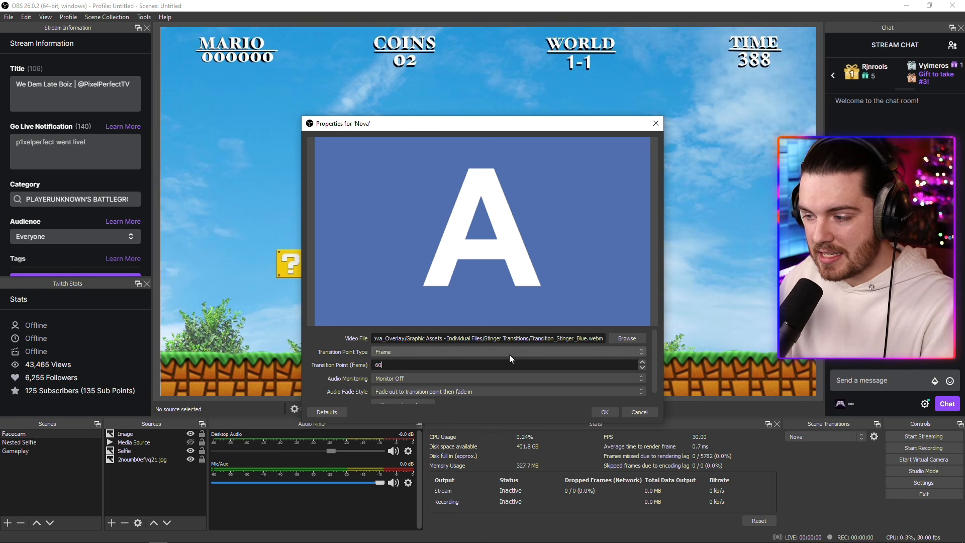
- Keep Nova's audio monitoring at Monitor Off and set its audio fade style to Crossfade
drag(654, 343, 659, 367)
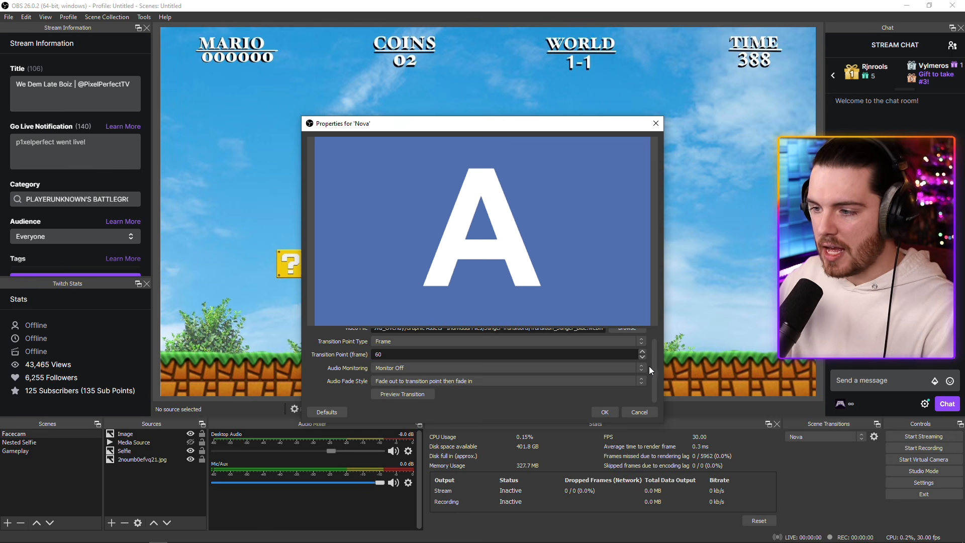
click(642, 368)
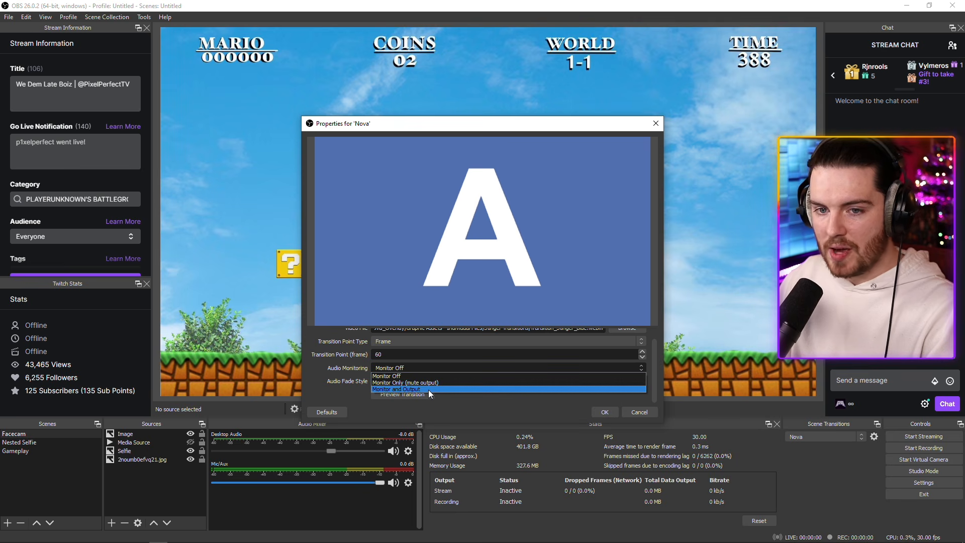
click(426, 377)
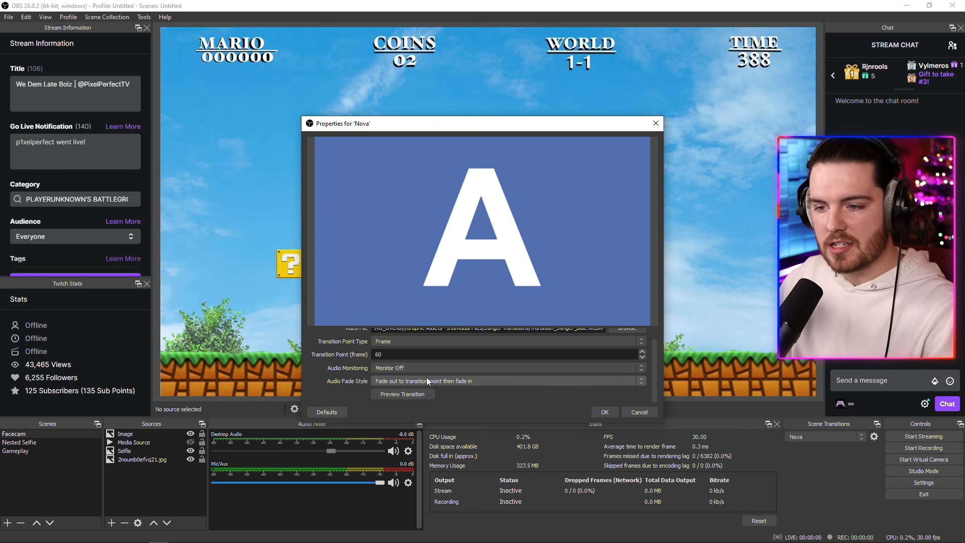
click(639, 380)
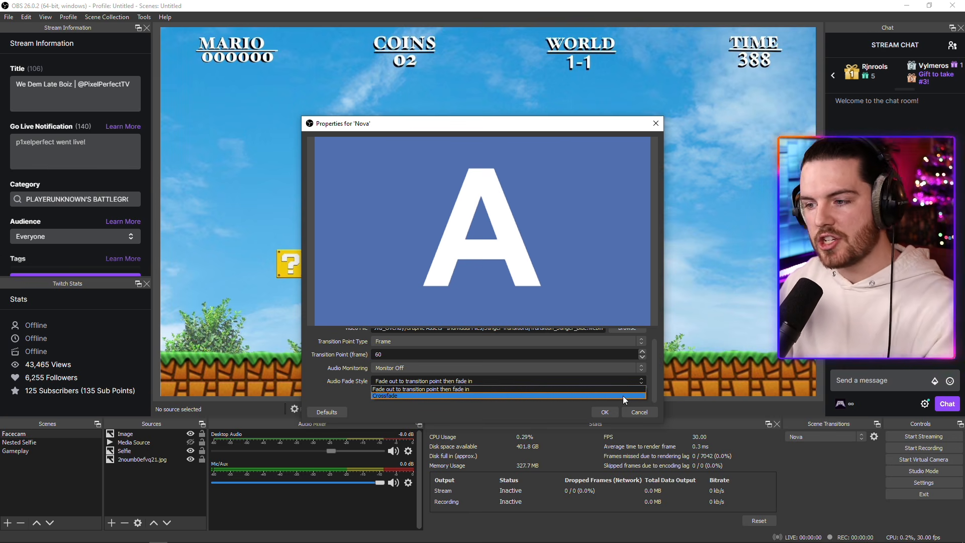
click(622, 396)
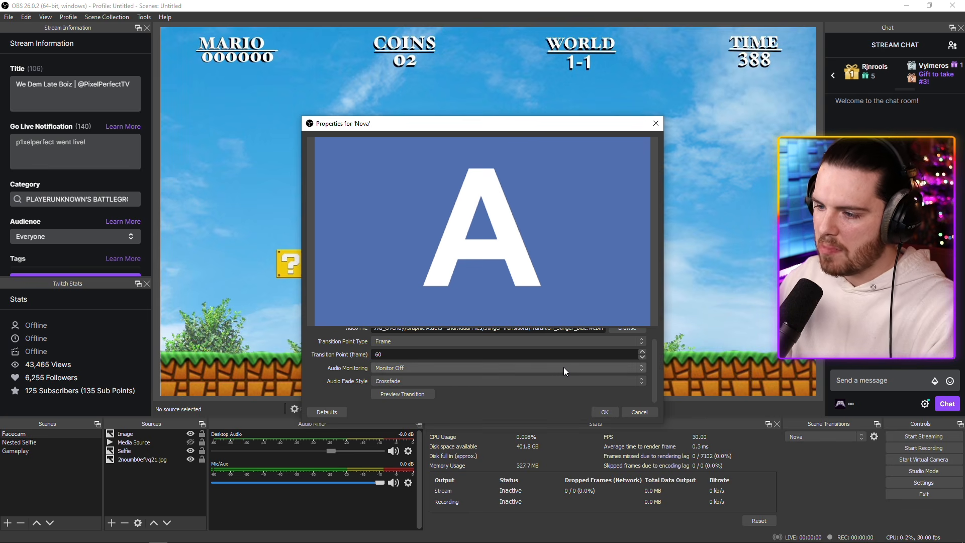
- Preview the Nova transition, and try transition points of frame 80 and frame 90 with a preview of each
click(396, 394)
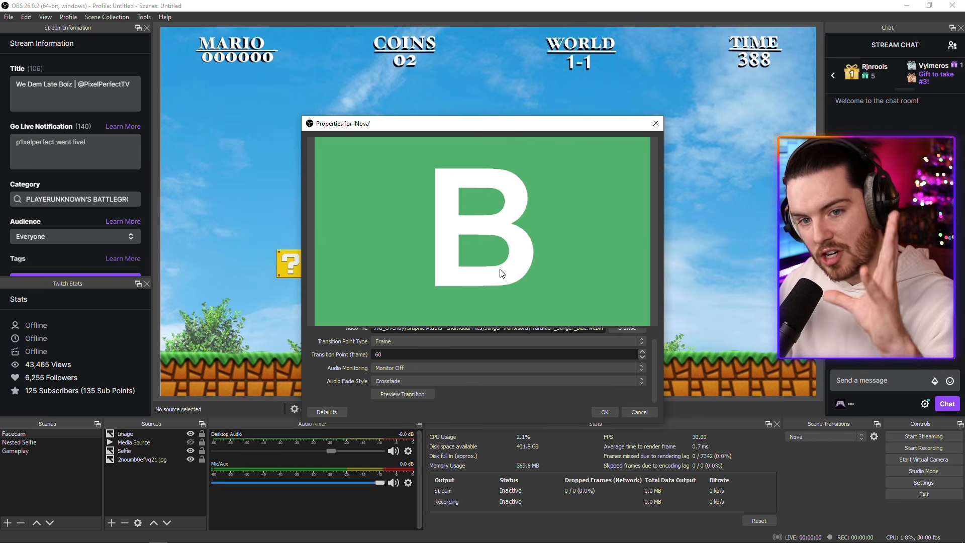
double_click(373, 354)
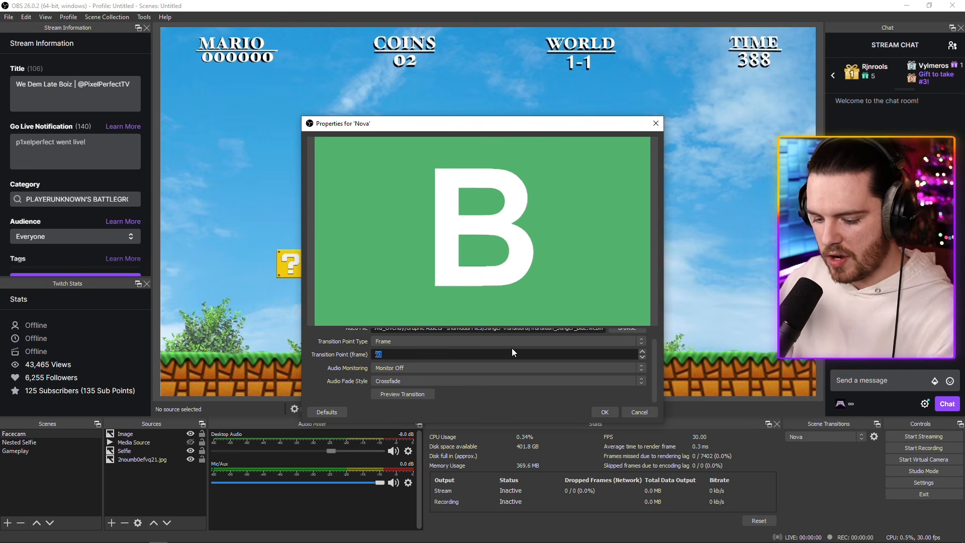
text(80)
click(408, 395)
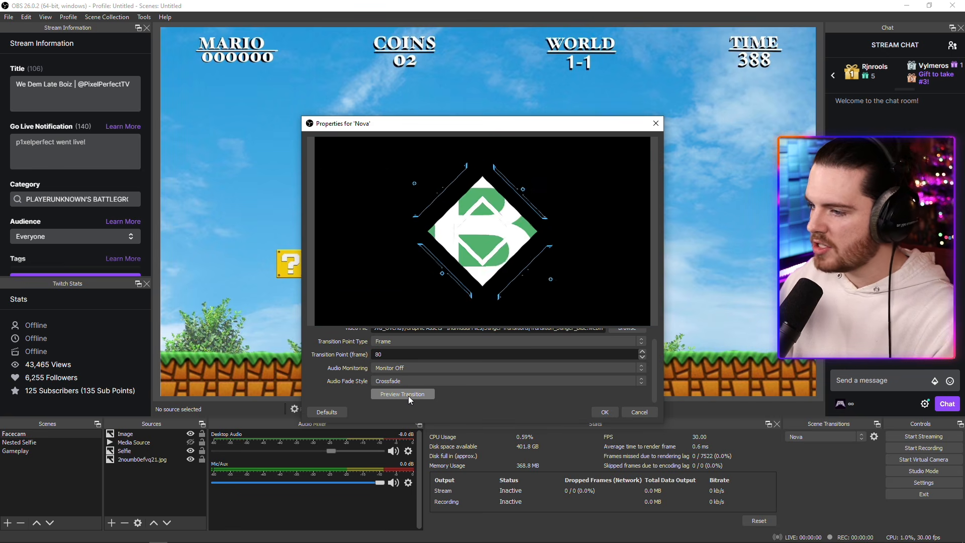
double_click(396, 354)
text(90)
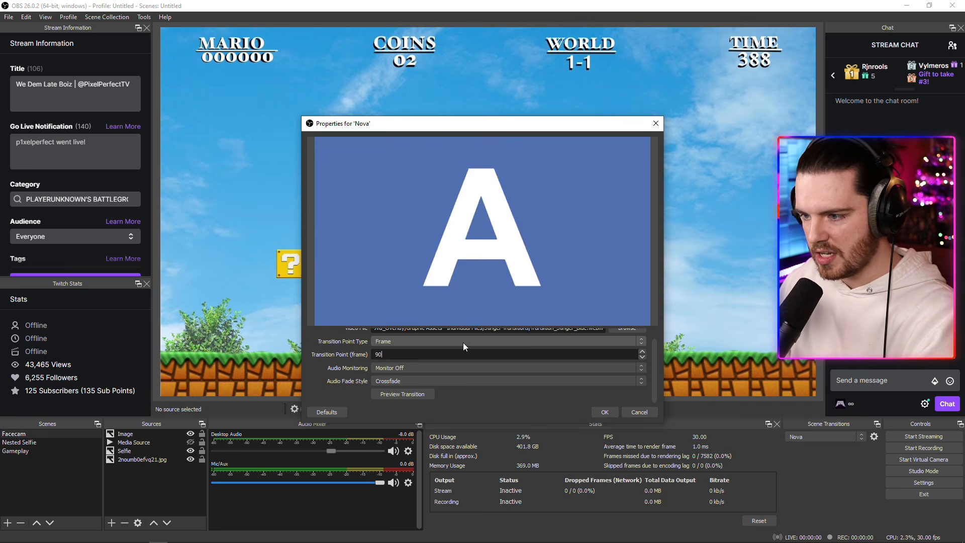
click(408, 394)
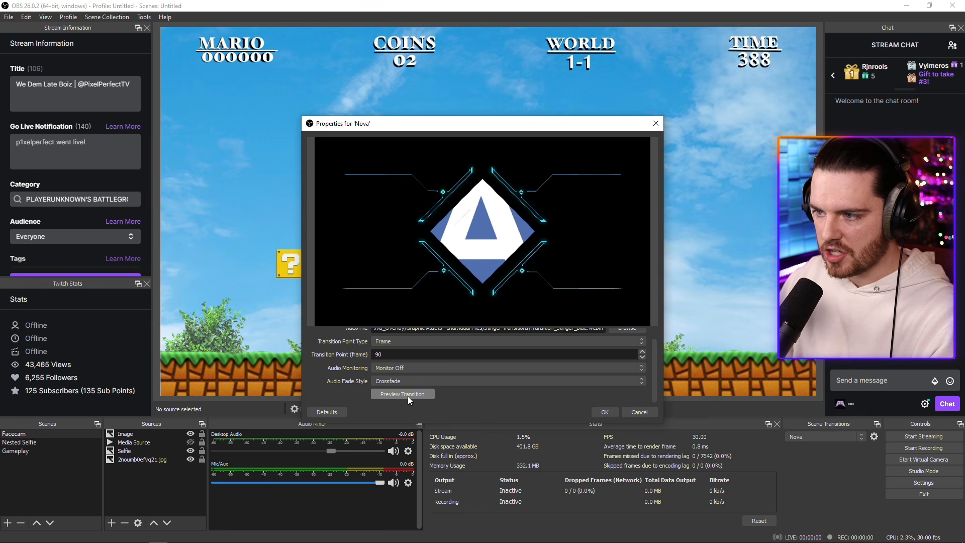
- Set Nova's transition point to frame 100, preview the transition and accept the properties
click(387, 355)
key(BackSpace)
key(BackSpace)
text(100)
click(423, 394)
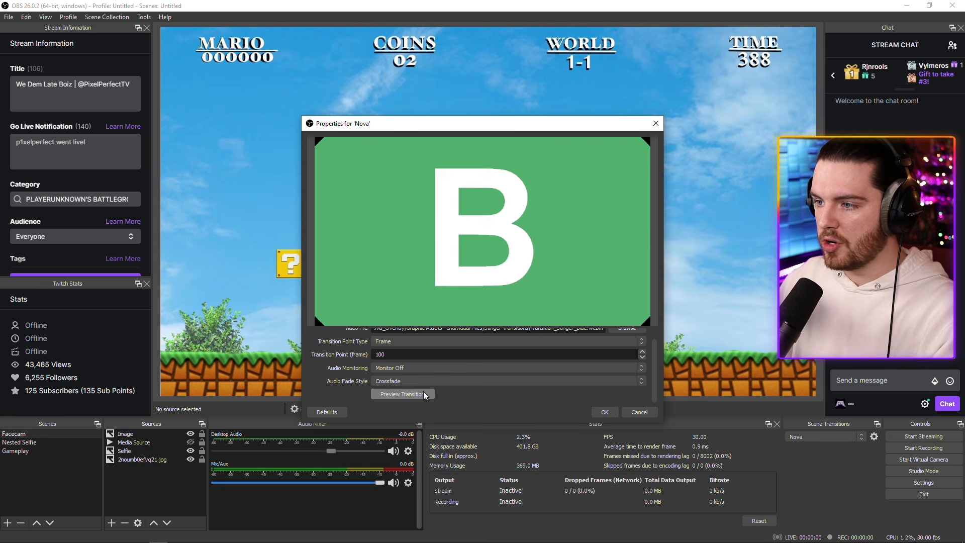
click(604, 411)
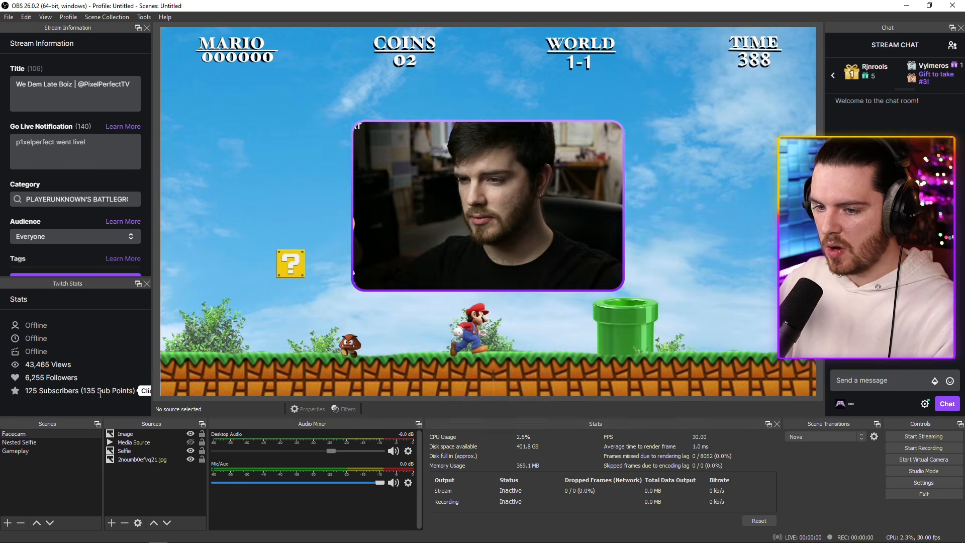
- Set the transition override of the Nested Selfie scene to Nova
click(36, 440)
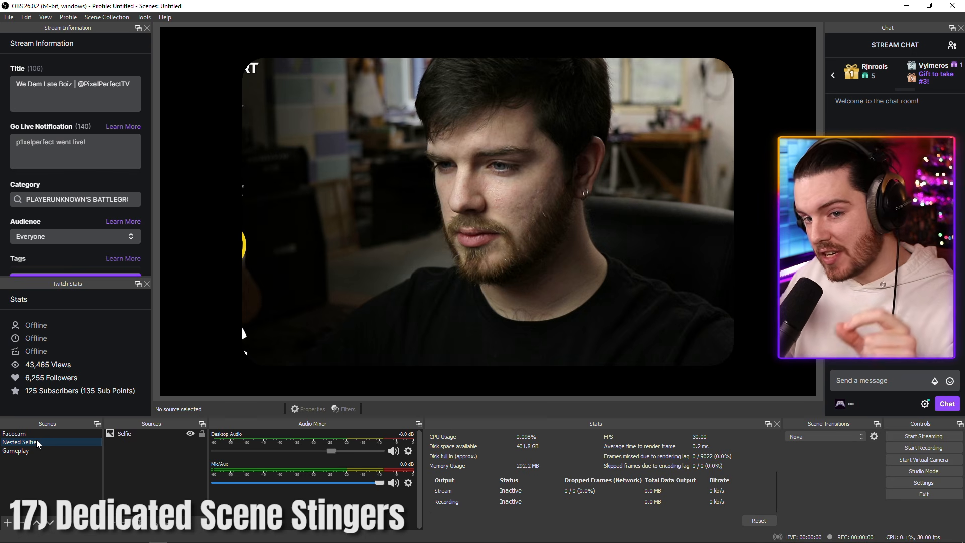
right_click(37, 441)
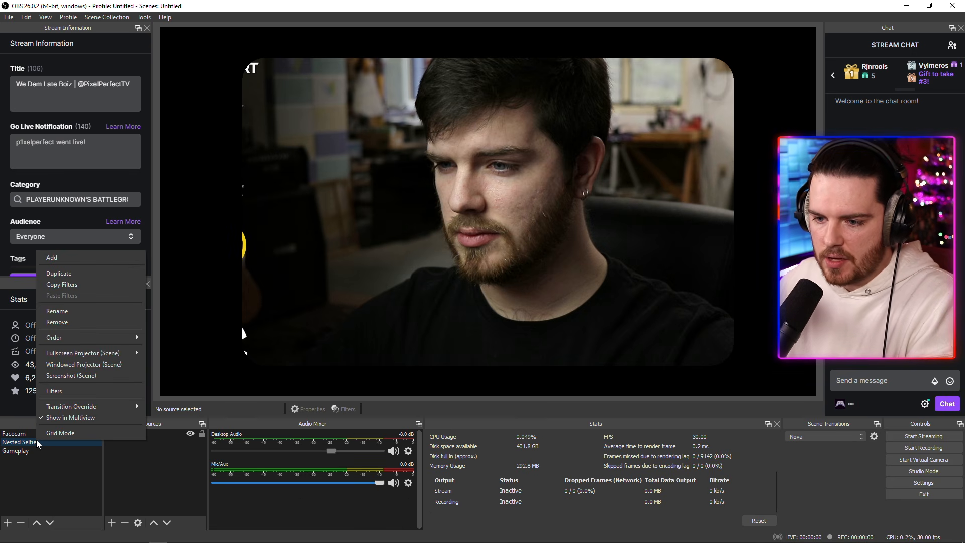
mouse_move(75, 408)
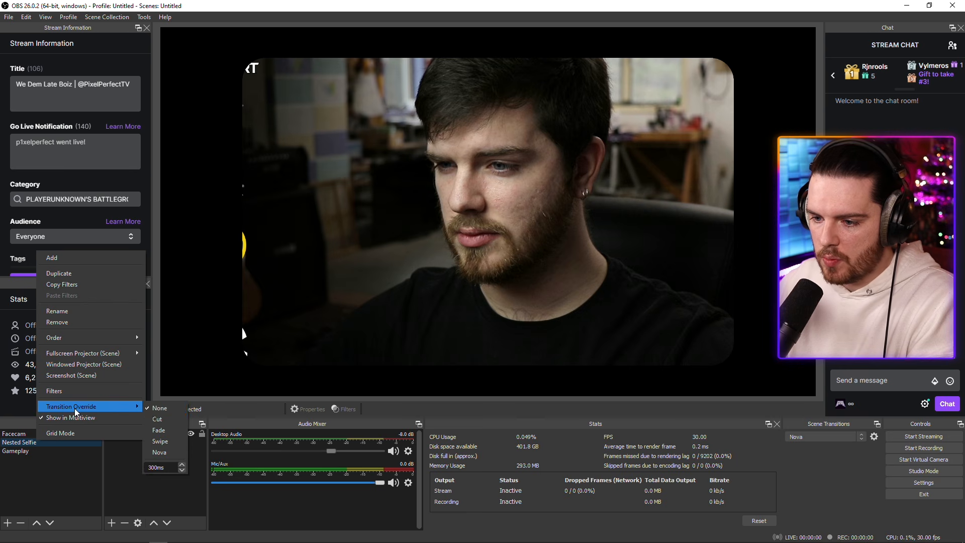
click(165, 451)
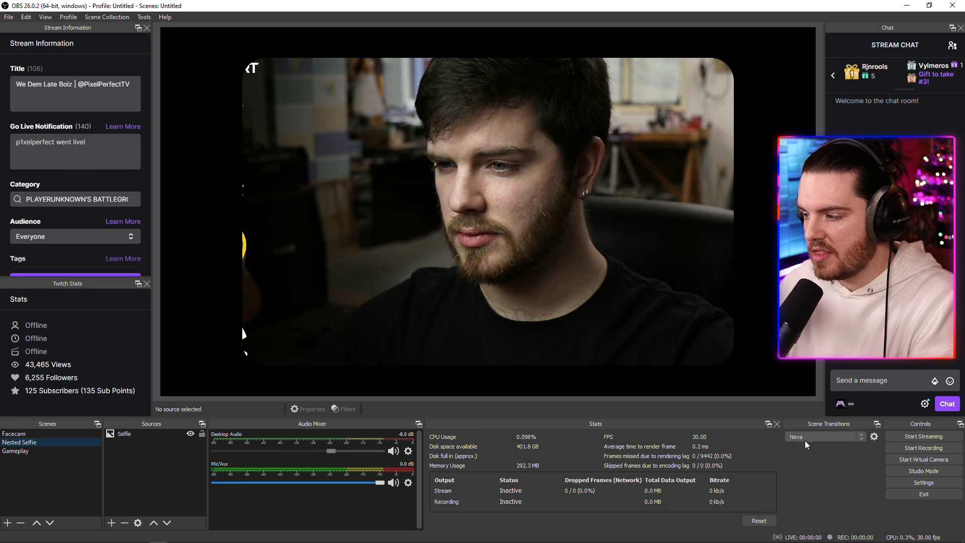
- Switch to the Facecam scene and set the general scene transition to Fade
click(22, 434)
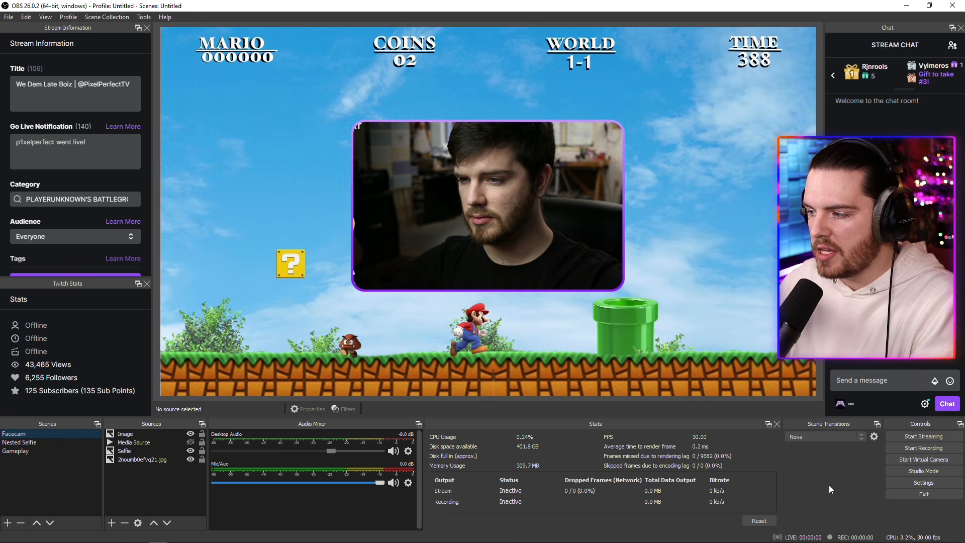
click(861, 437)
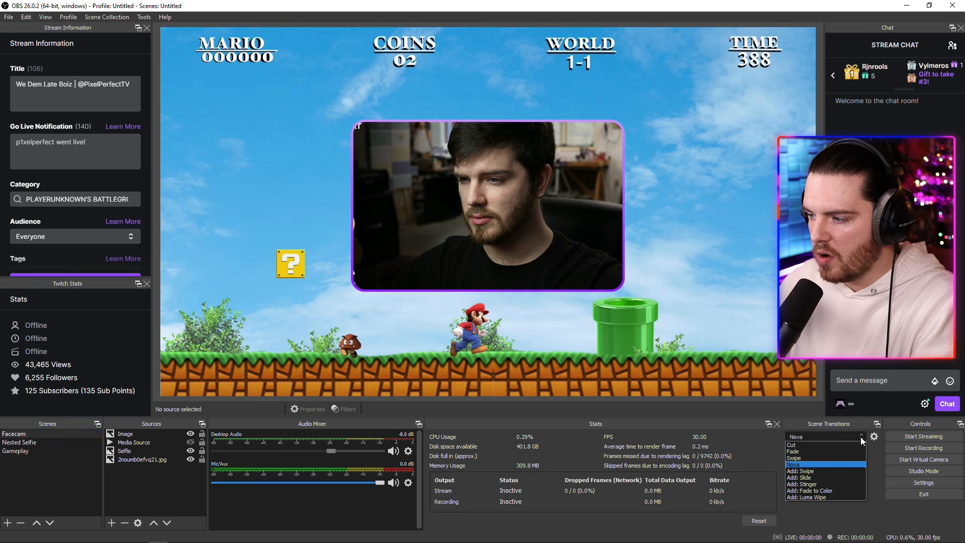
click(794, 451)
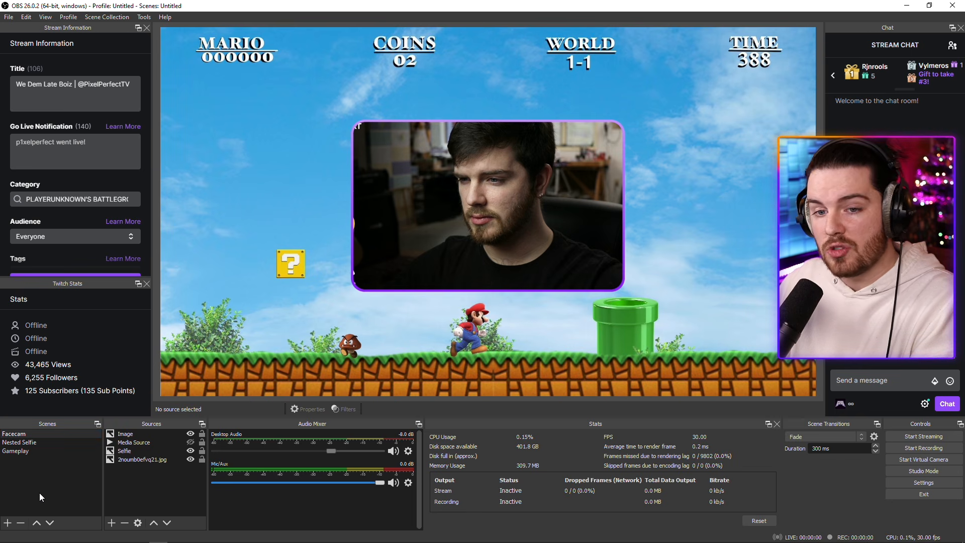
- Test the transitions by switching between the Facecam, Nested Selfie and Gameplay scenes, ending on Gameplay
click(74, 433)
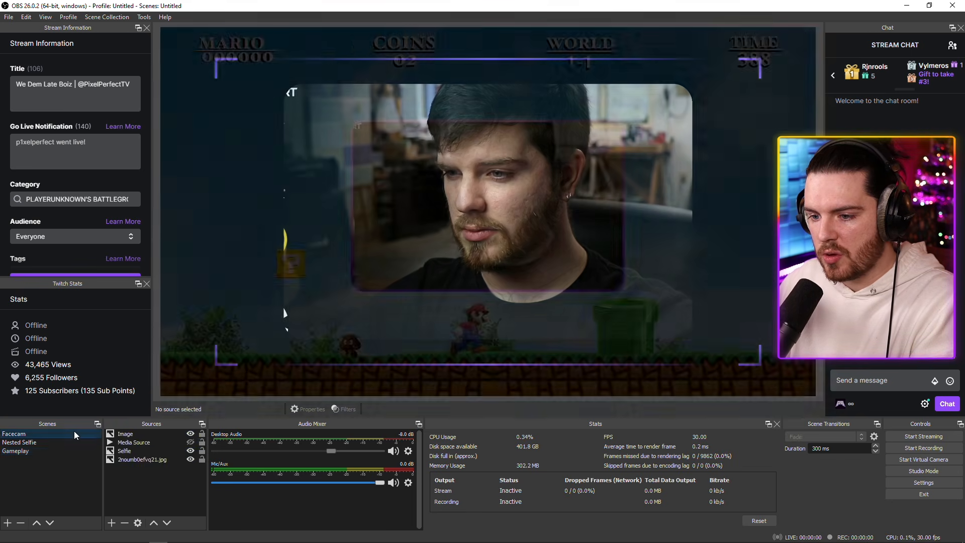
click(70, 441)
click(68, 449)
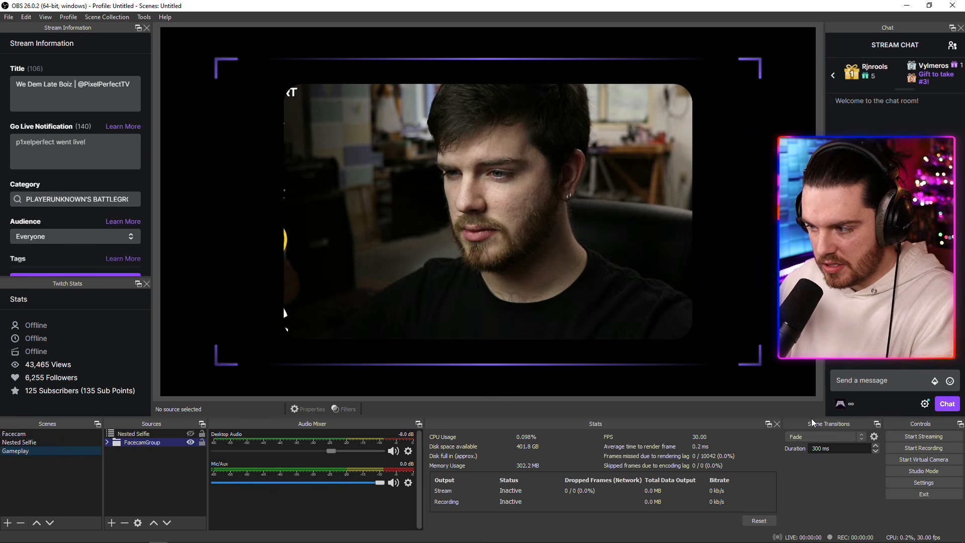
click(60, 442)
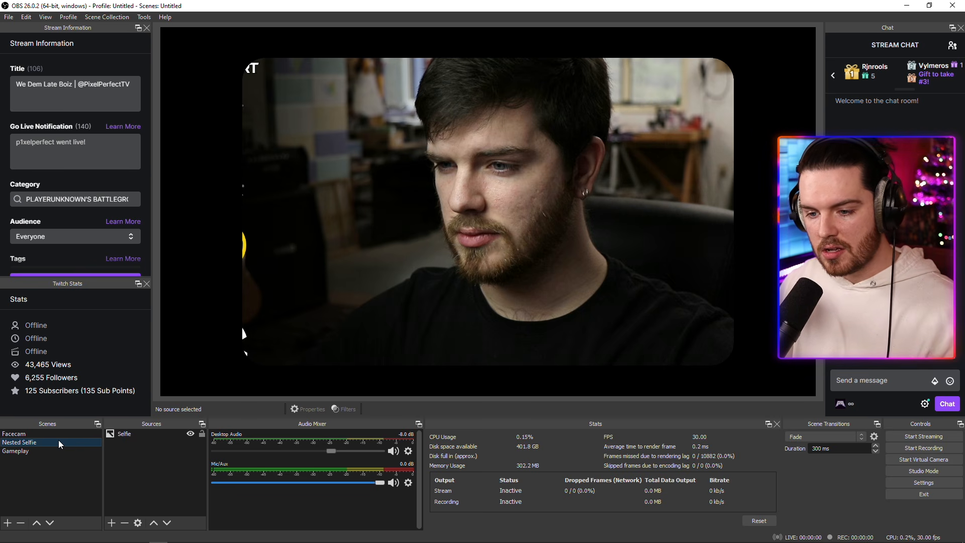
click(52, 450)
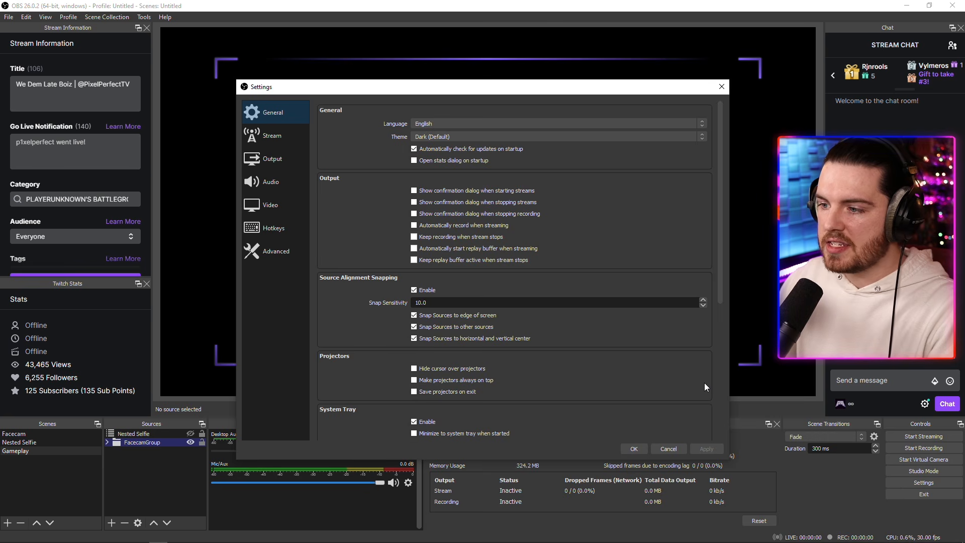
- Review the recording format choices while keeping mkv, look at the automatic remux to mp4 option, and accept the settings
click(278, 161)
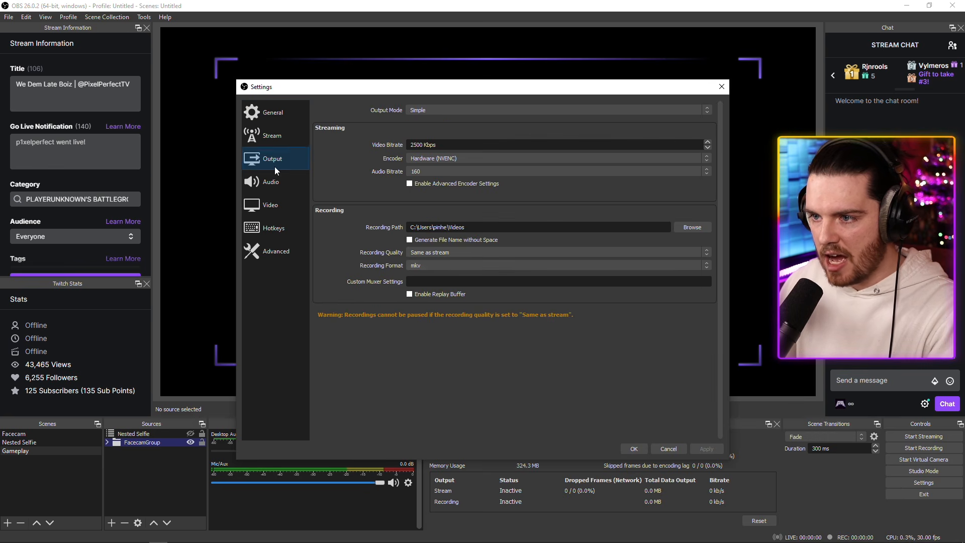
click(556, 265)
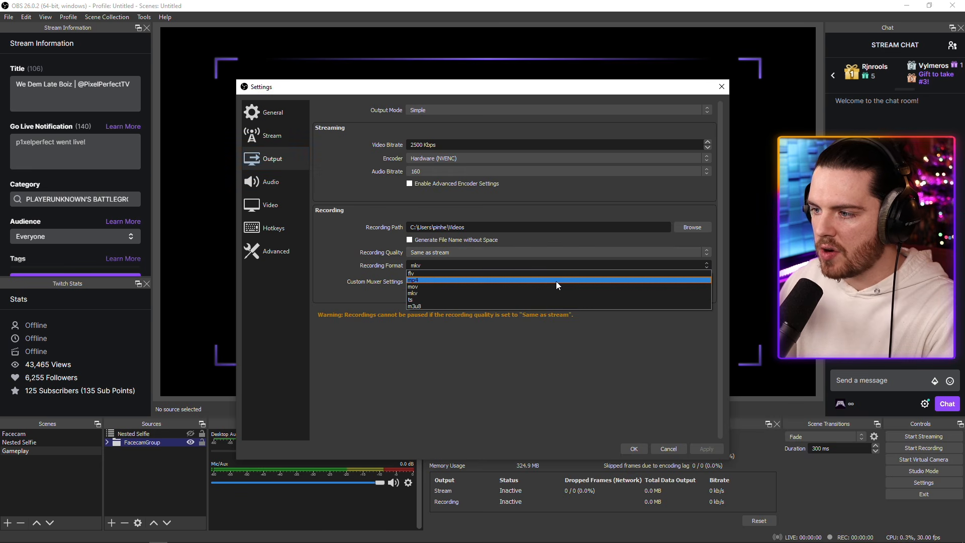
click(556, 281)
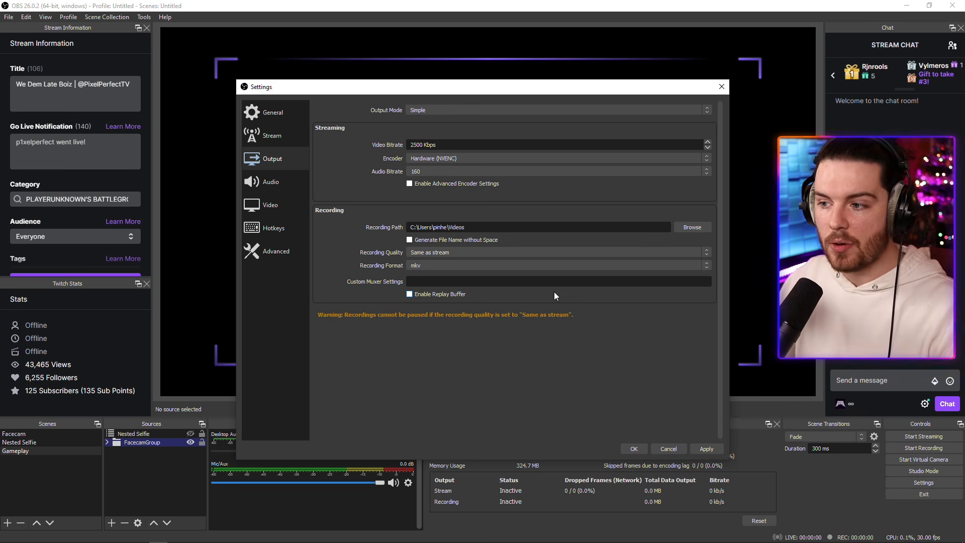
click(274, 262)
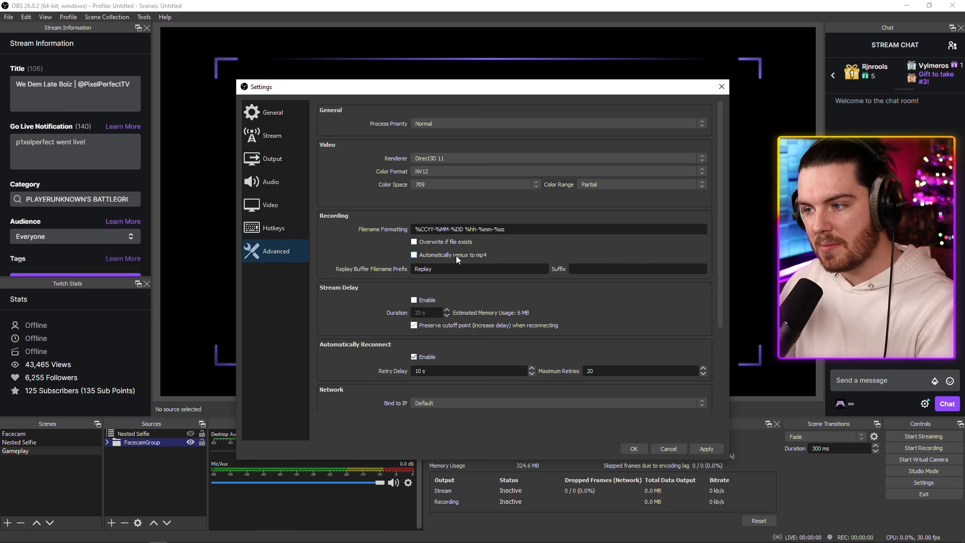
click(635, 448)
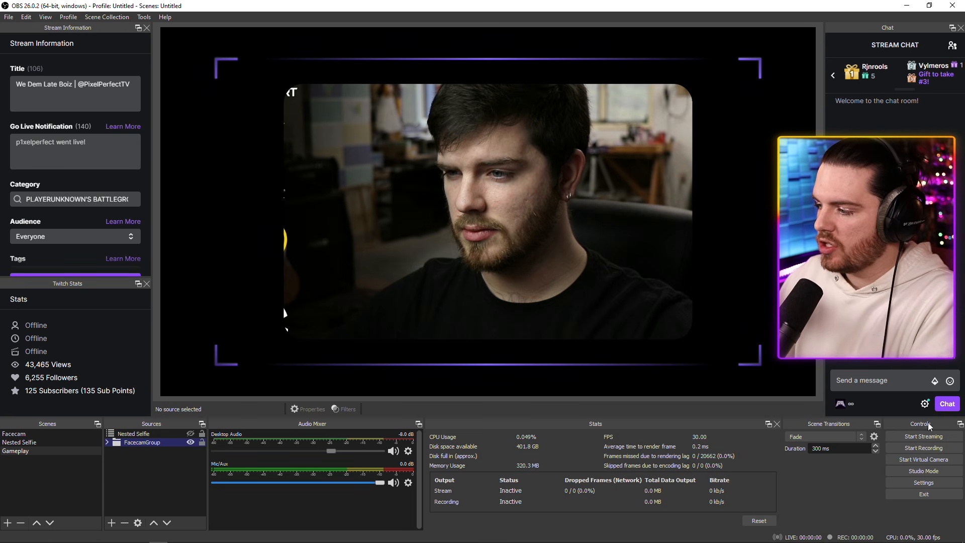
- Enable the replay buffer in the output settings with a maximum replay time of 30 sec and apply it
click(930, 483)
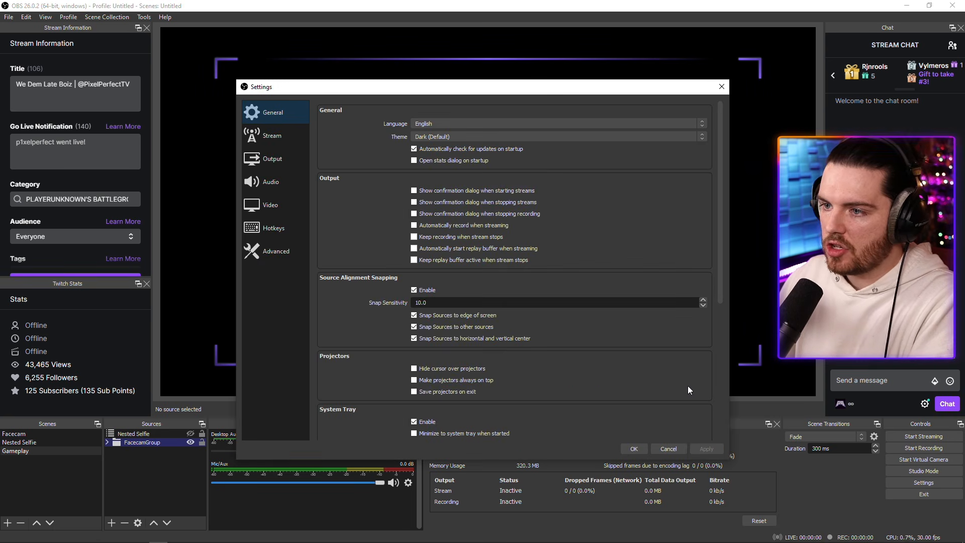
click(272, 159)
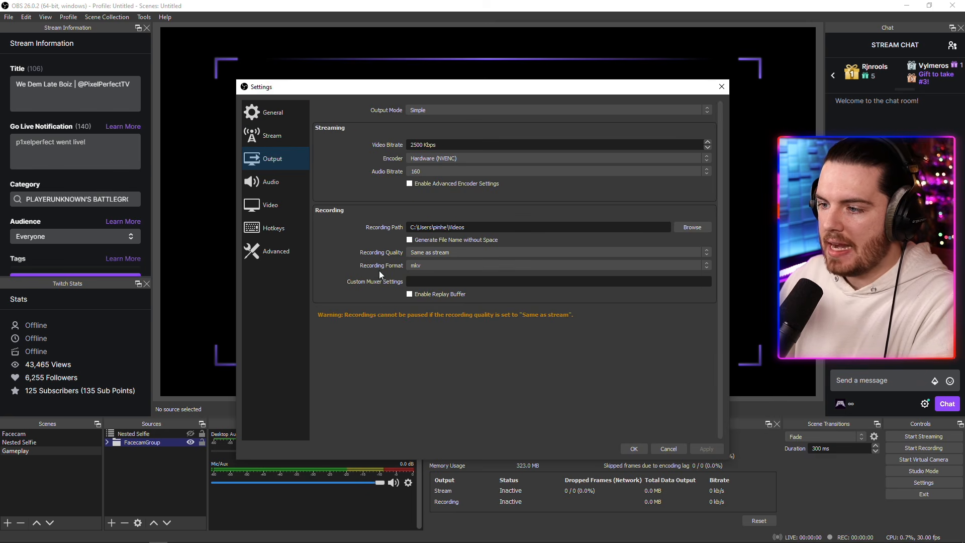
click(409, 294)
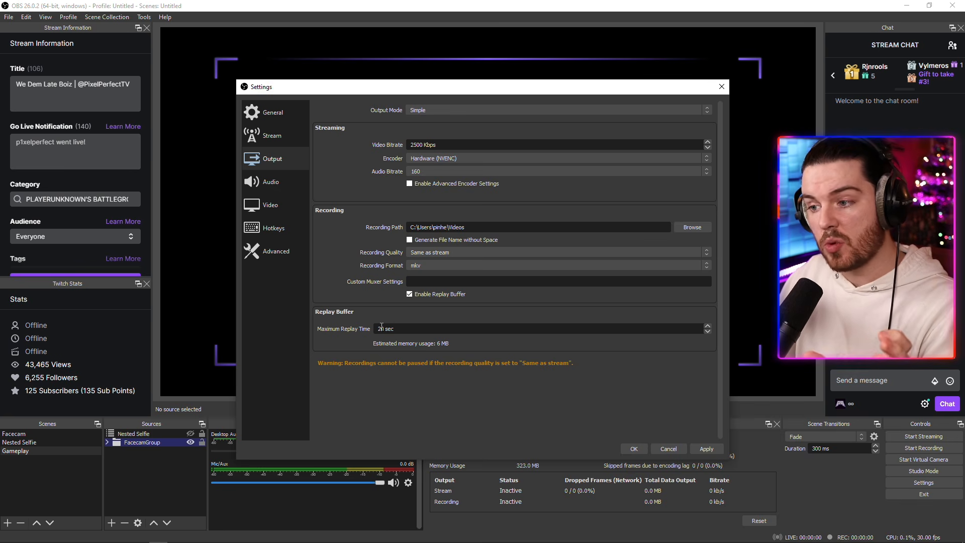
text(3)
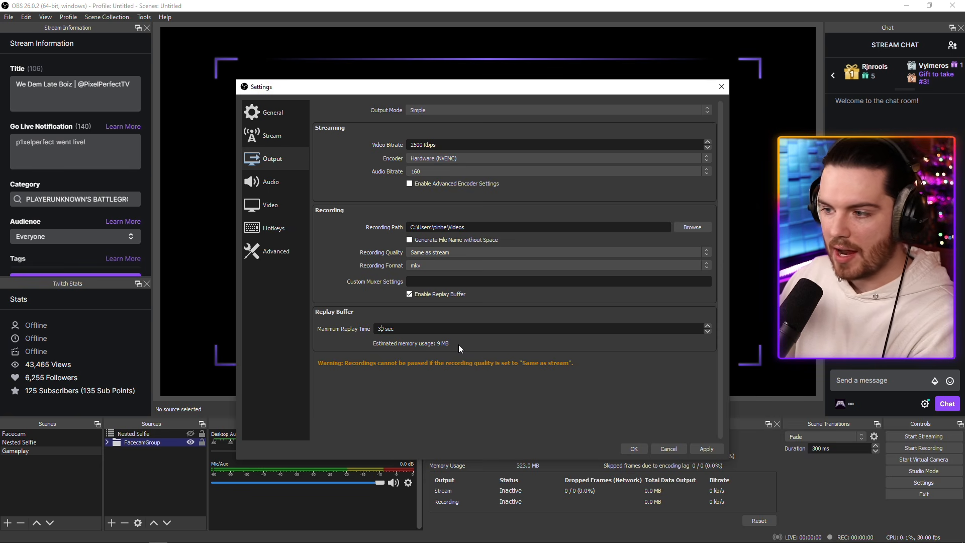
click(704, 448)
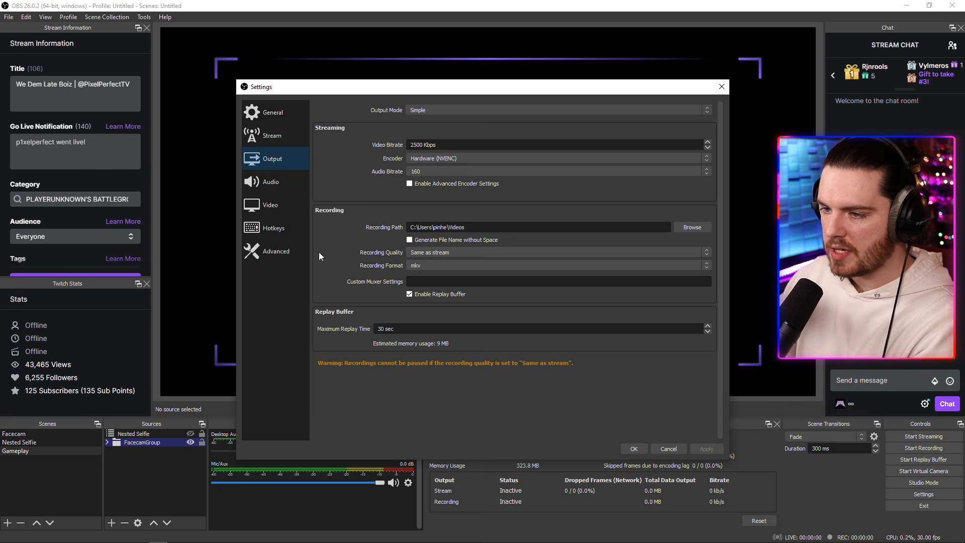
- Assign F9 as the Save Replay hotkey and apply it
click(275, 229)
scroll(390, 265, down, 4)
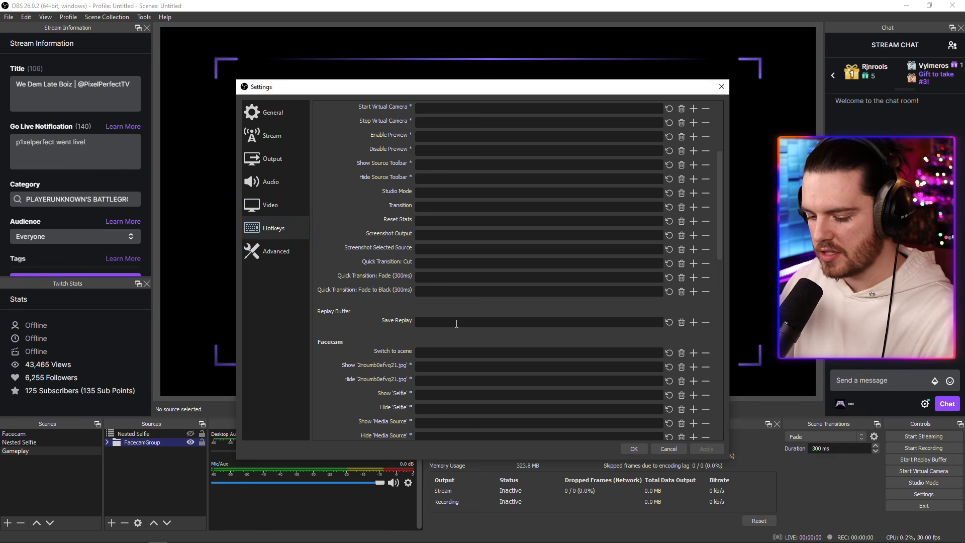
key(F9)
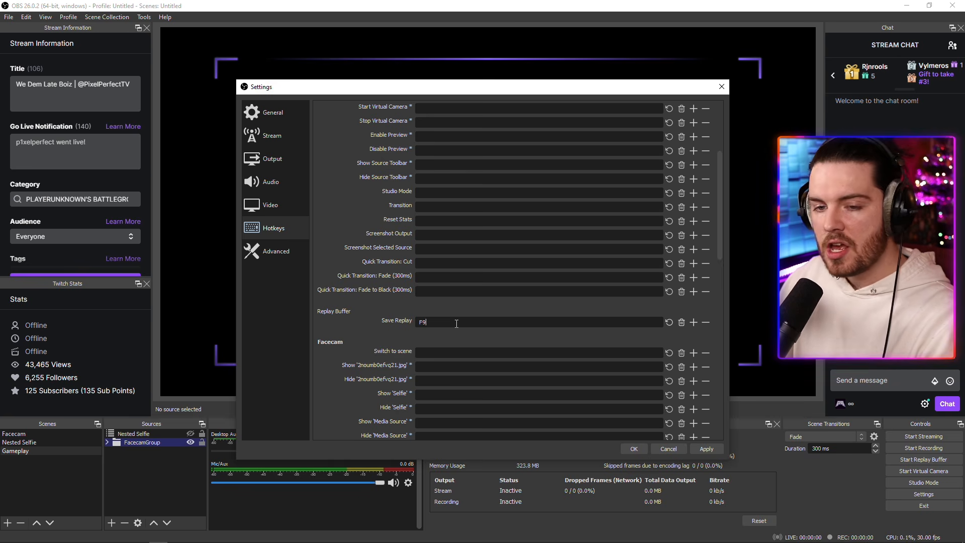
click(700, 449)
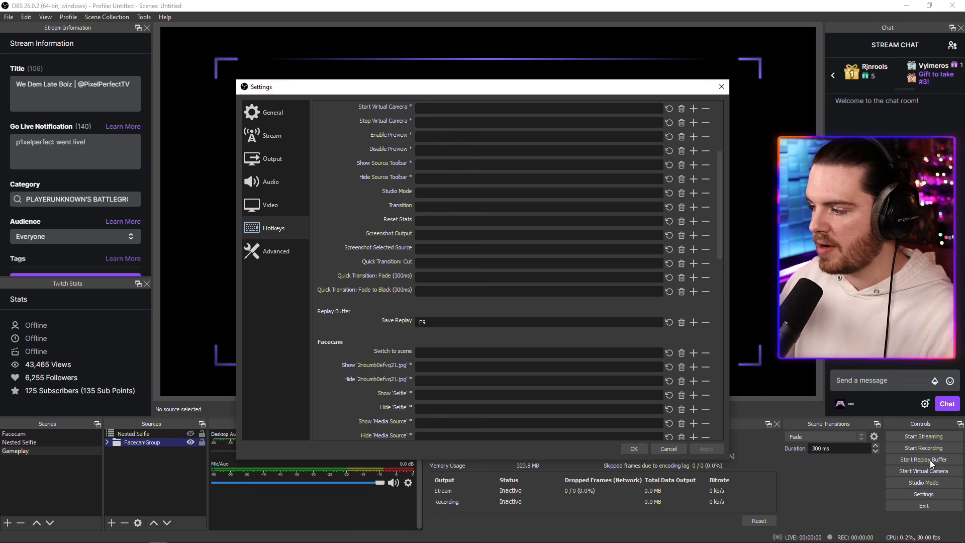
- Try assigning the 1 key as the hotkey for both Start Streaming and Start Replay Buffer
scroll(339, 304, up, 5)
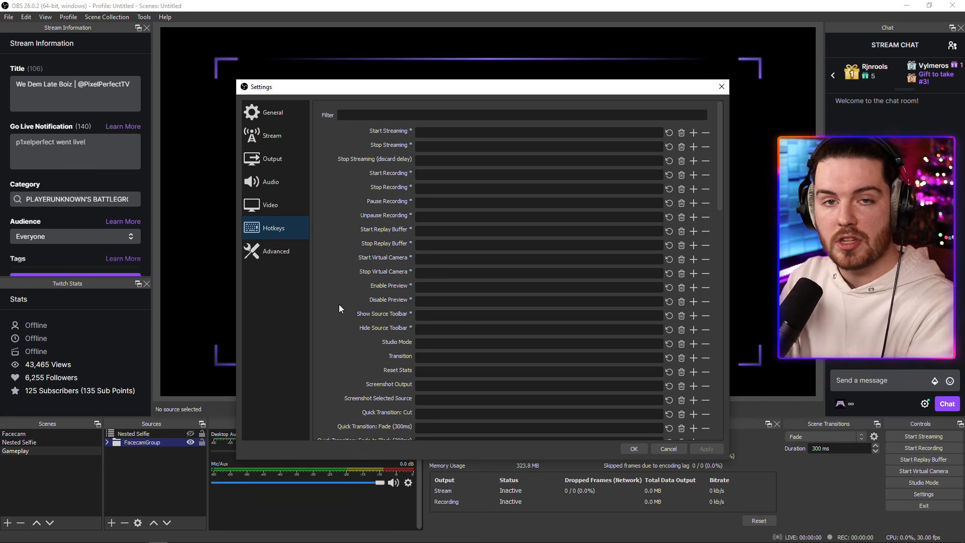
click(443, 133)
key(1)
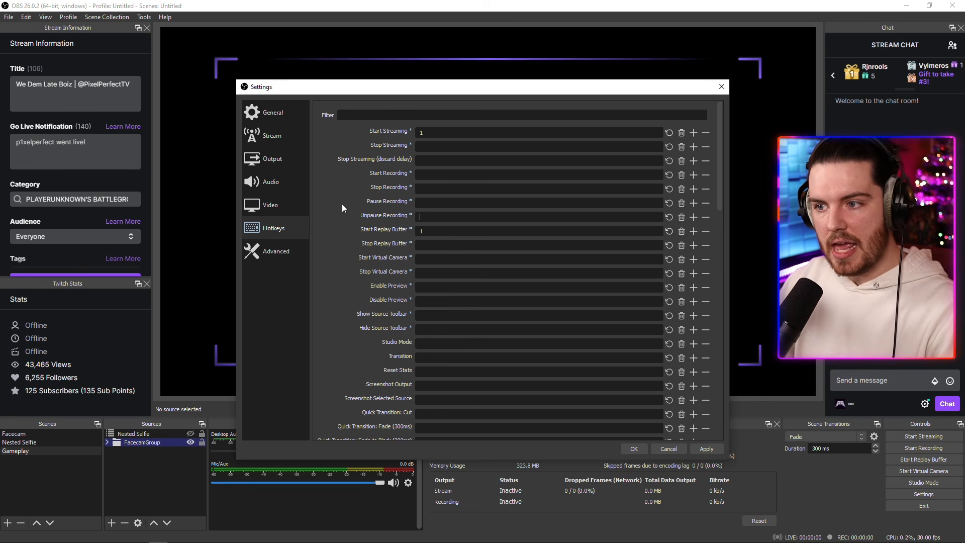
click(287, 156)
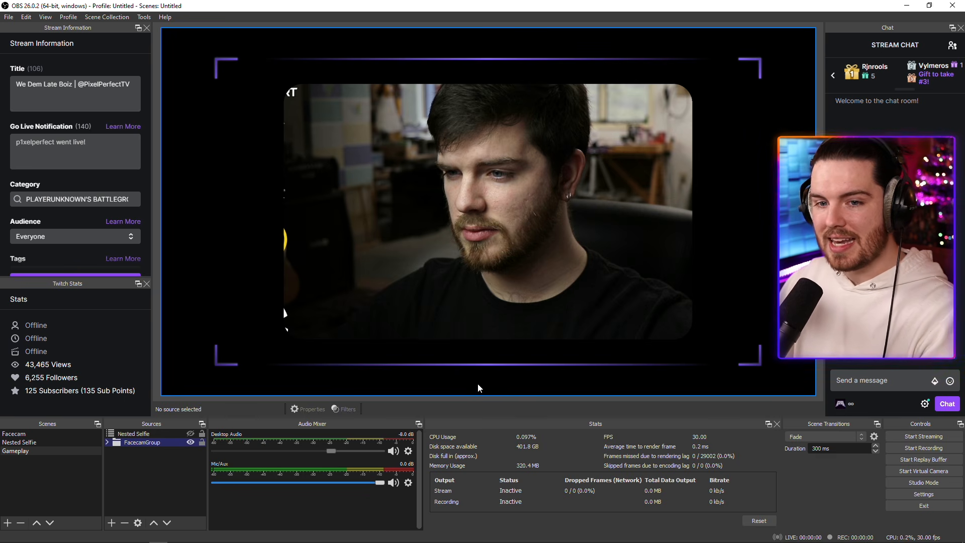
- Assign F1 as the Screenshot Output hotkey and apply it
click(903, 495)
click(258, 228)
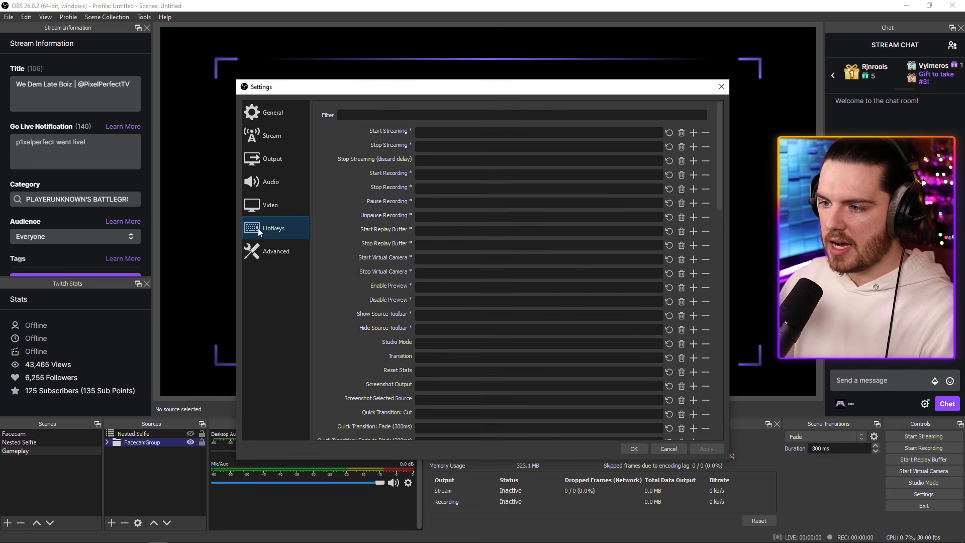
scroll(323, 255, down, 3)
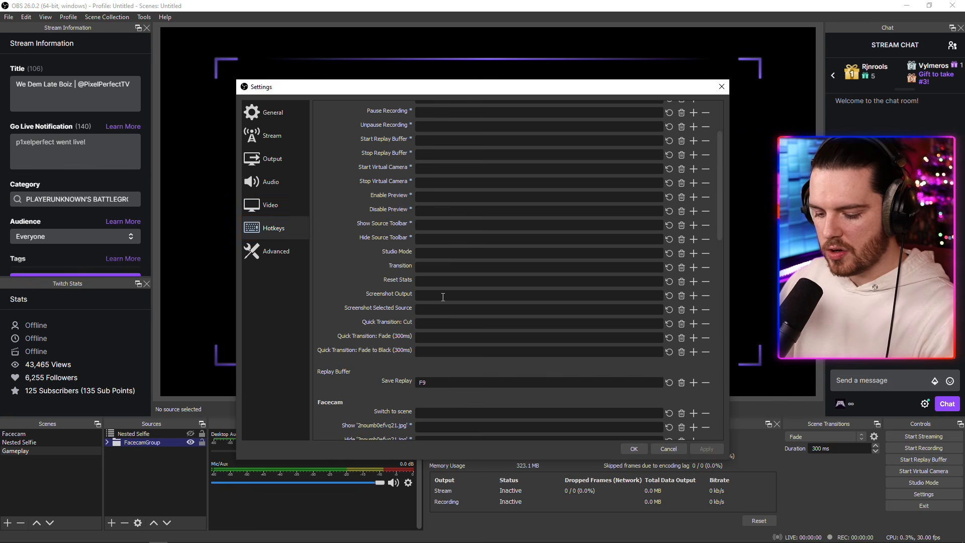
click(443, 296)
key(F1)
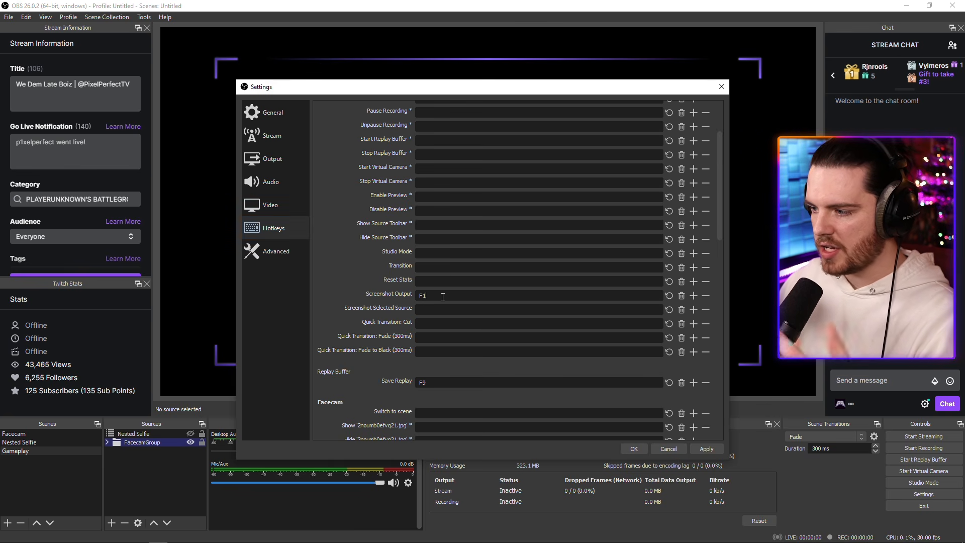
click(718, 451)
- Look over the output settings and open the video settings with the canvas and output resolution options
click(283, 160)
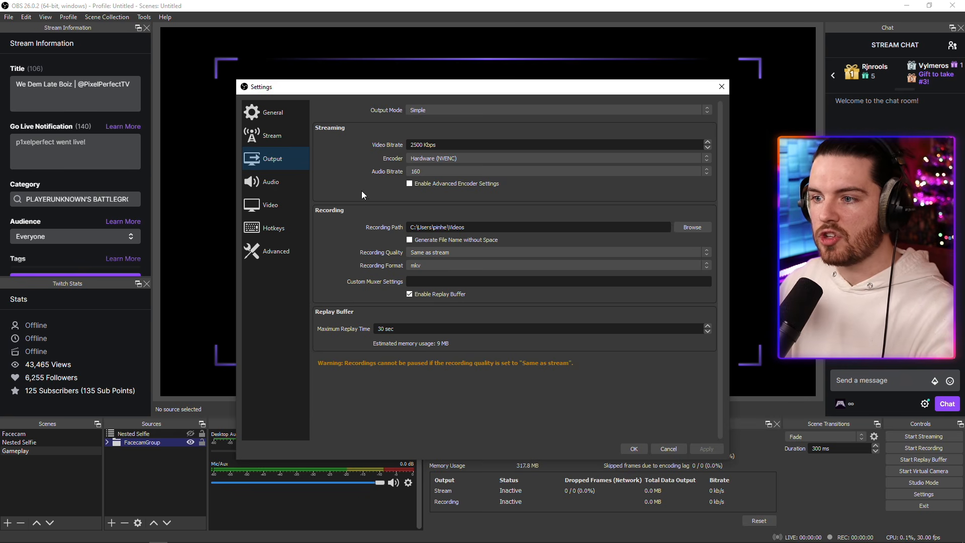
click(271, 205)
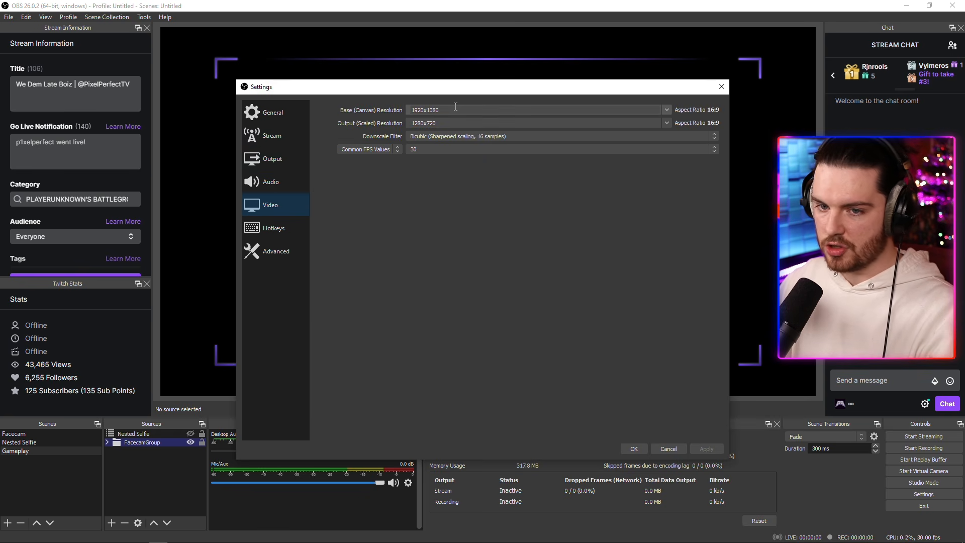